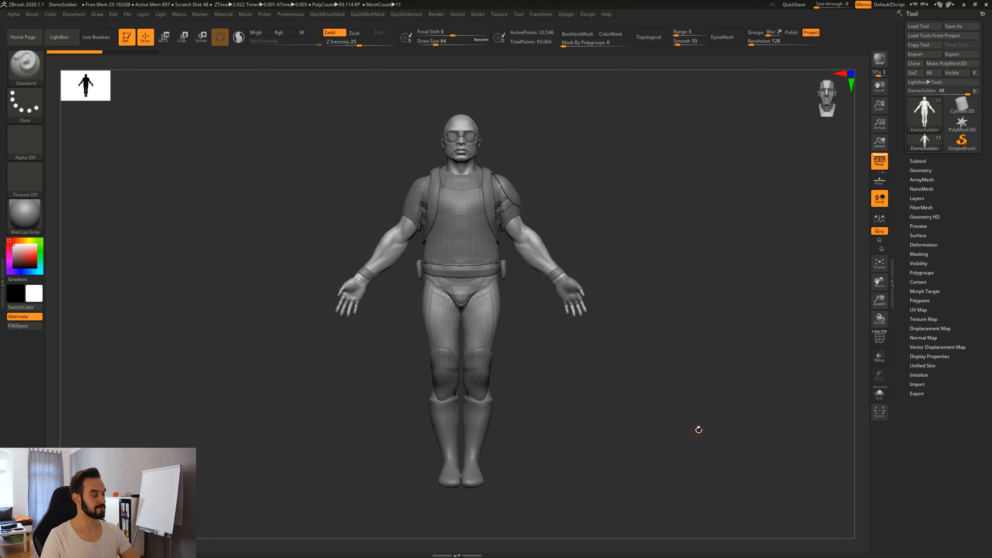
Orbit and pan around the soldier model and frame it to fill the canvas.
mouse_move(698, 430)
mouse_down()
mouse_move(703, 444)
mouse_move(569, 251)
mouse_move(539, 236)
mouse_up()
alt+drag(648, 390, 531, 223)
alt+drag(624, 347, 562, 257)
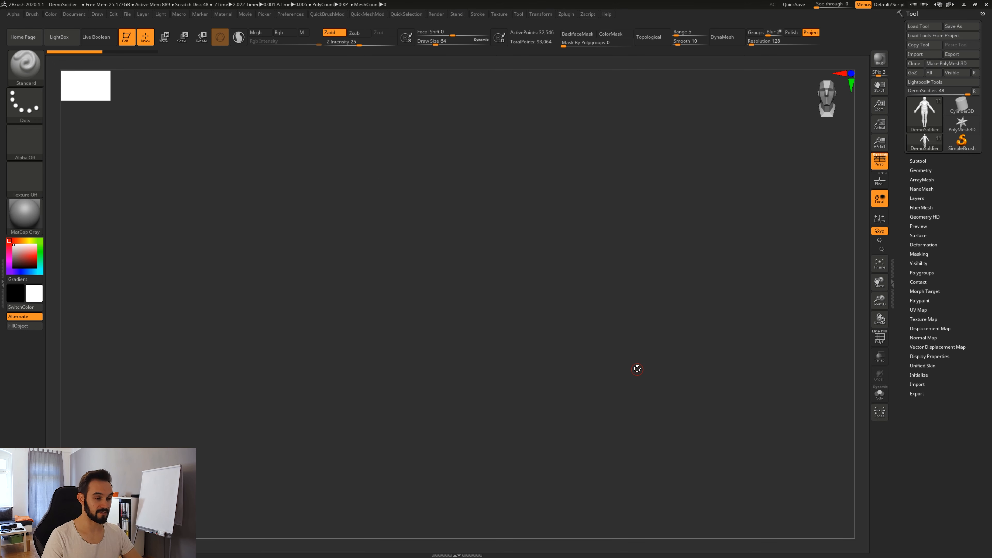
key(f)
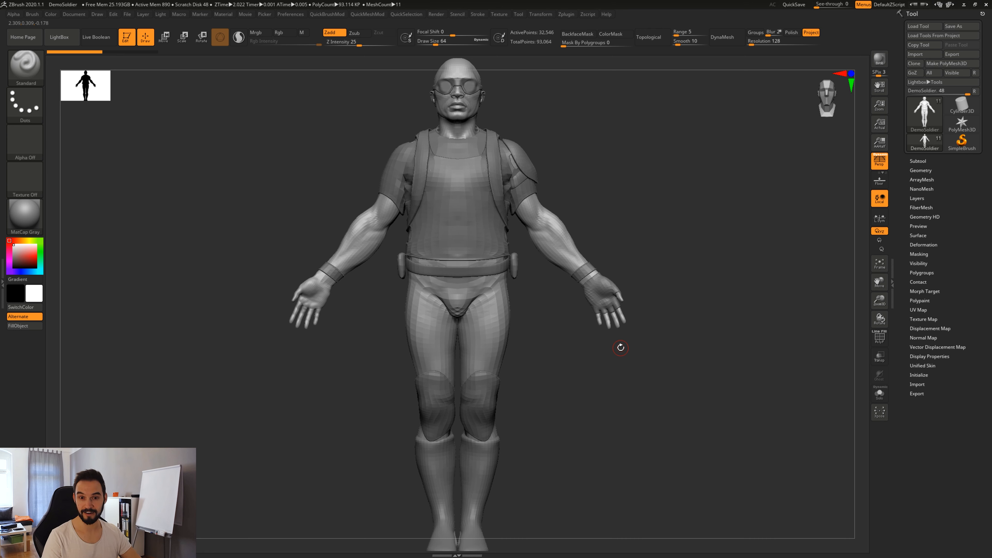
Try out the Draw, Move, Scale and Rotate modes, finishing with the Rotate gizmo active on the soldier.
key(r)
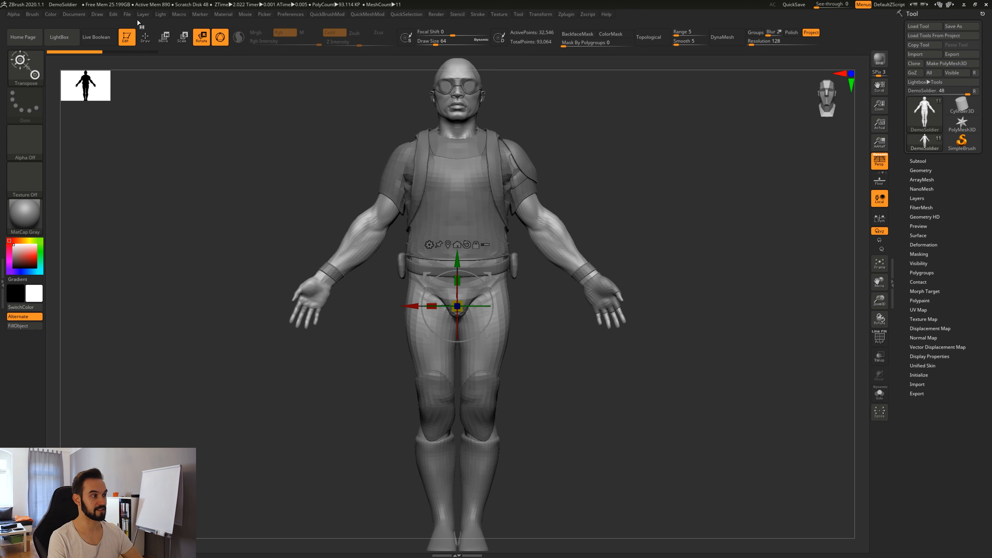
click(146, 39)
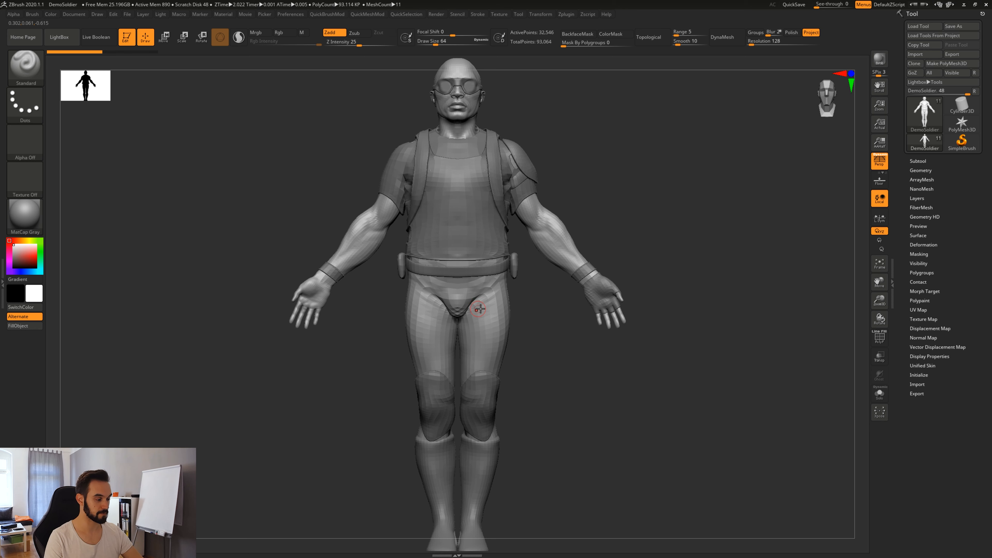
click(167, 40)
click(183, 39)
click(202, 42)
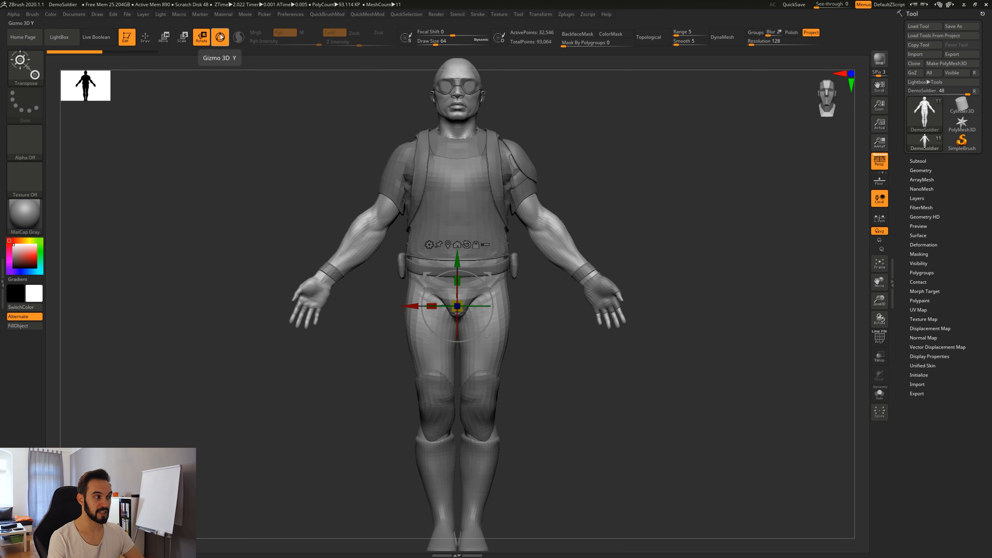
Try transforming the soldier's body with the Rotate gizmo, undo each change and return to Draw mode.
drag(507, 268, 573, 285)
key(ctrl+z)
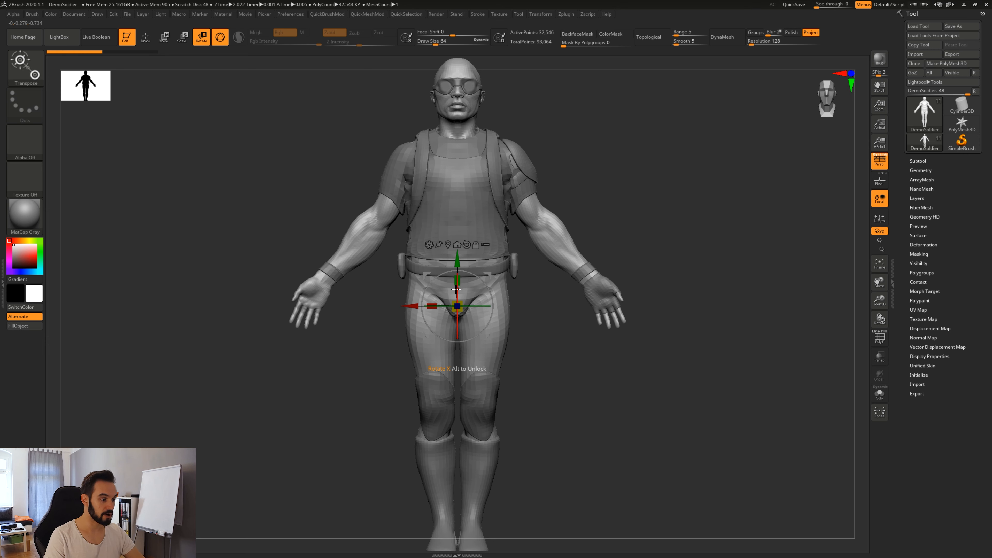
drag(457, 291, 458, 317)
key(ctrl+z)
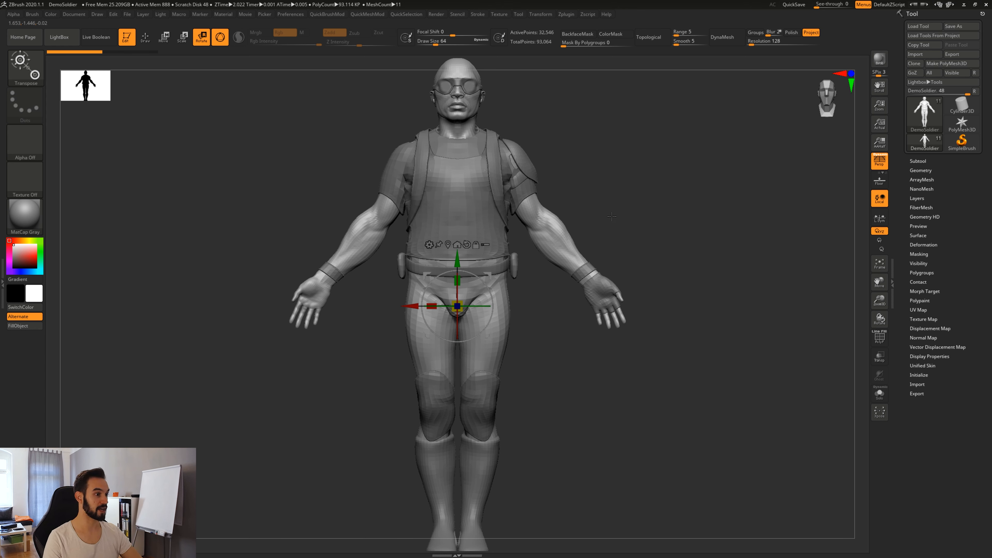
key(q)
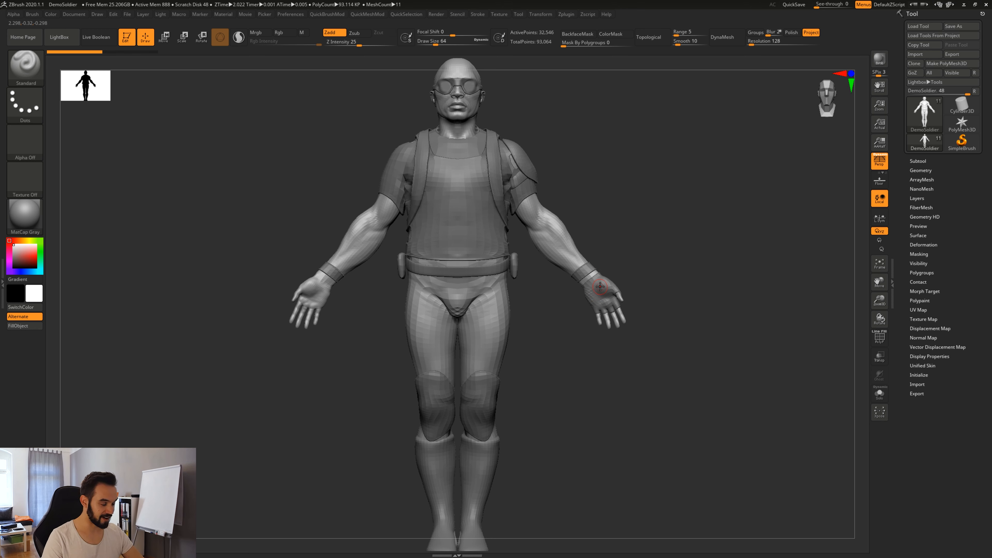
Turn off Edit mode, switch the mesh to 2.5D and draw many copies of the soldier across the canvas.
key(t)
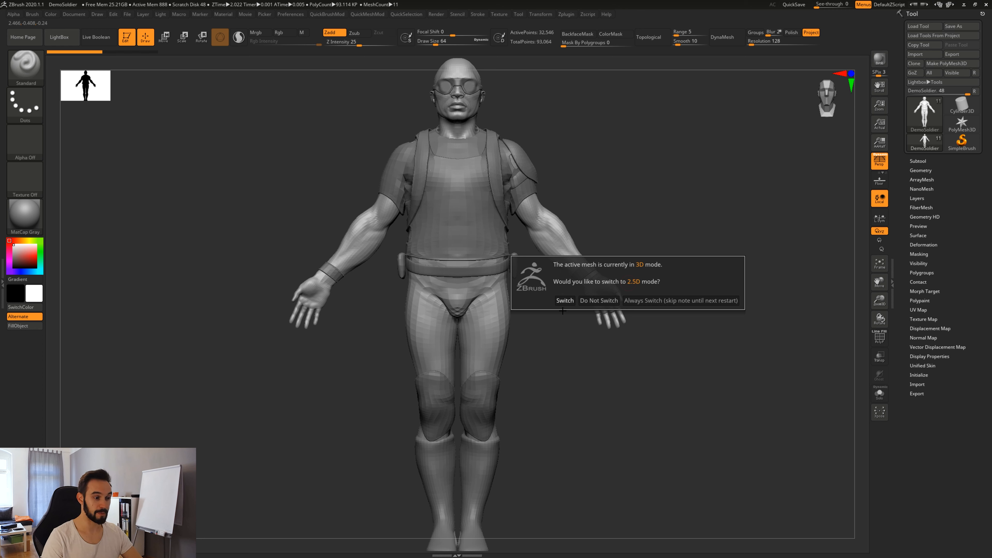
click(566, 301)
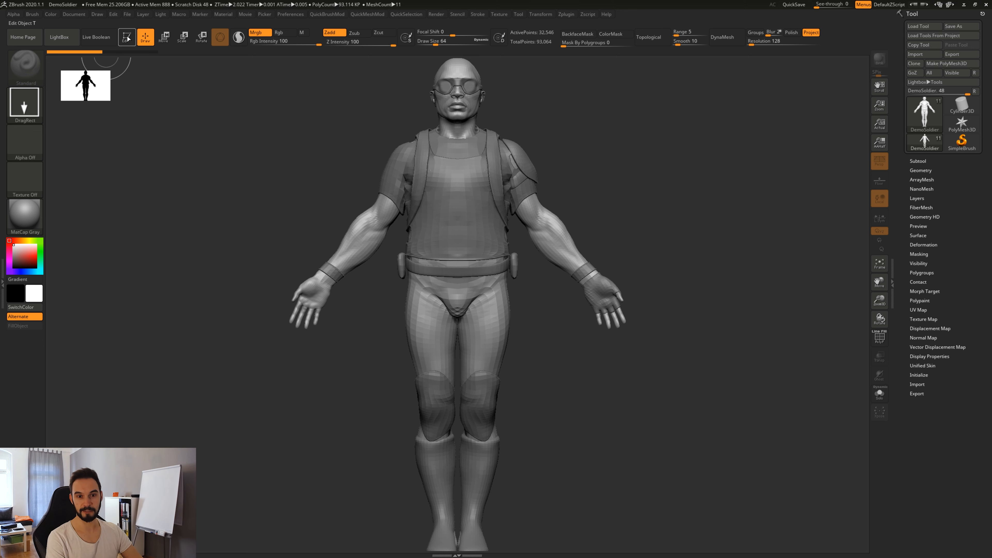
drag(330, 239, 374, 424)
drag(378, 267, 417, 461)
drag(257, 264, 300, 319)
drag(559, 193, 529, 284)
drag(686, 166, 667, 282)
drag(614, 236, 546, 400)
drag(241, 337, 257, 390)
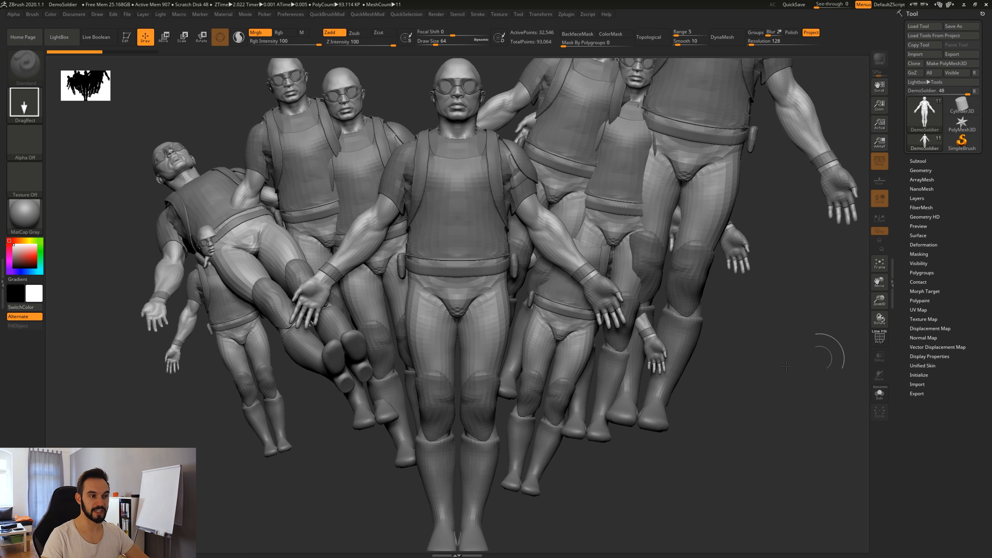
drag(774, 356, 689, 430)
drag(90, 218, 165, 231)
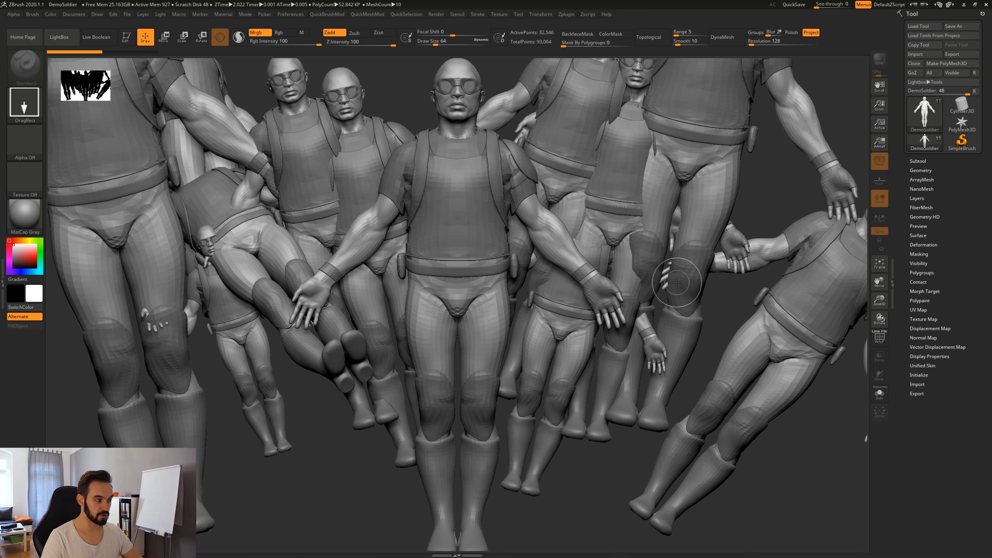
Clear the canvas and draw a single fresh soldier at its center with Edit mode on.
key(ctrl)
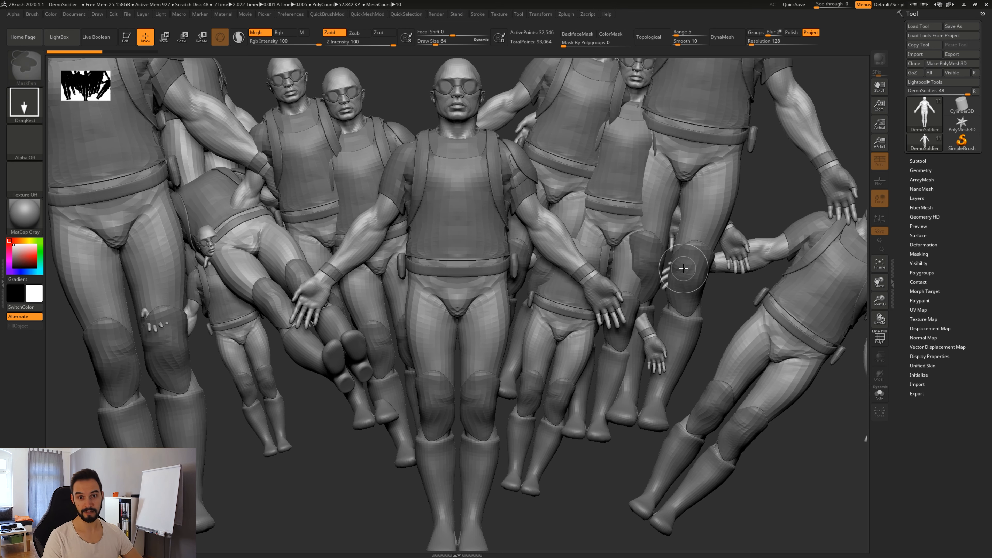
ctrl+shift+click(679, 274)
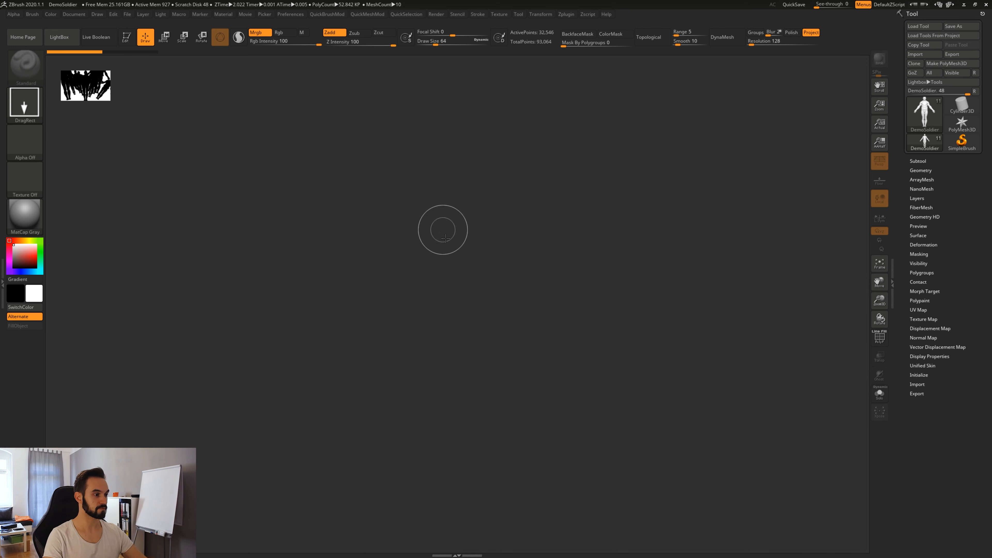
mouse_move(452, 277)
mouse_down()
mouse_move(450, 357)
mouse_move(453, 347)
mouse_up()
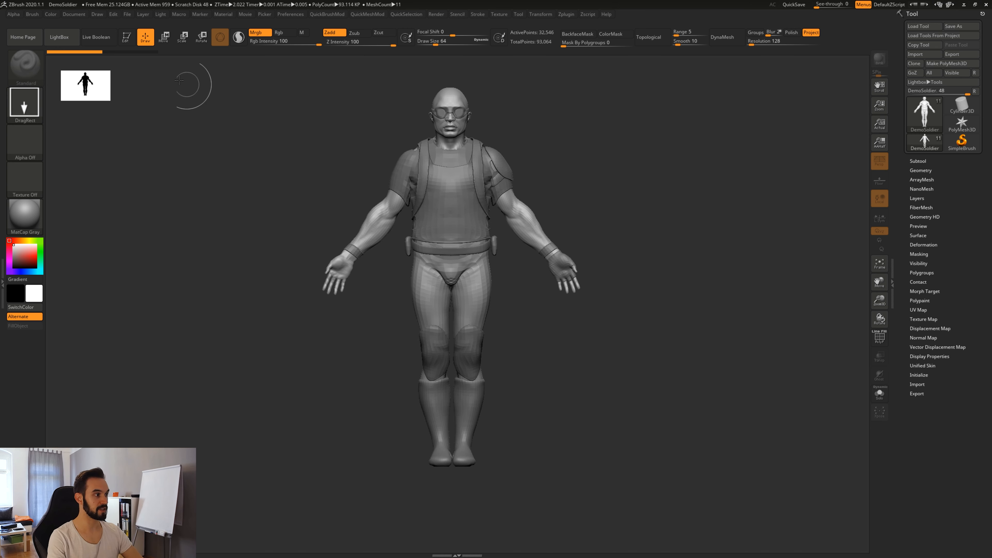
key(t)
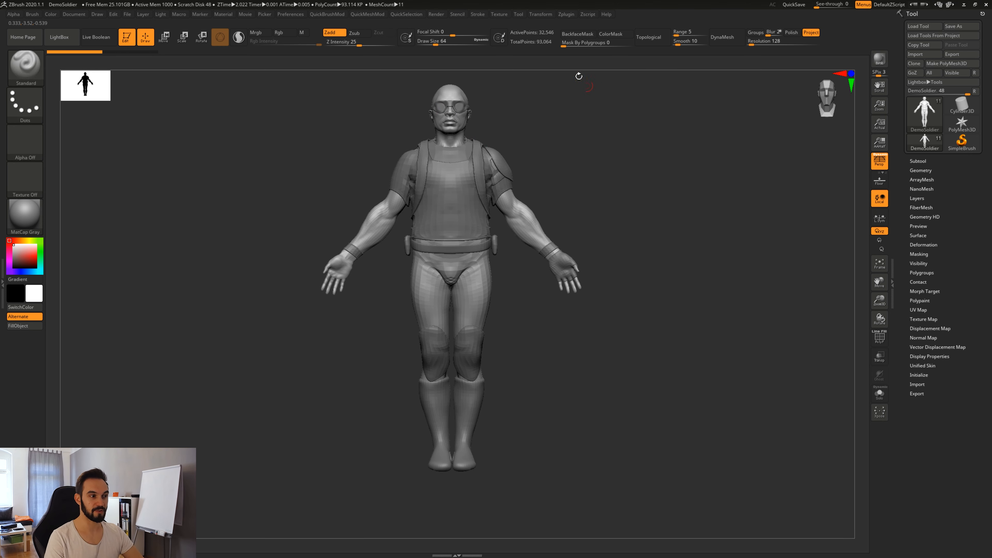
Leave Edit mode for 2.5D again and draw four more soldiers of varying size around the central one.
key(t)
click(561, 106)
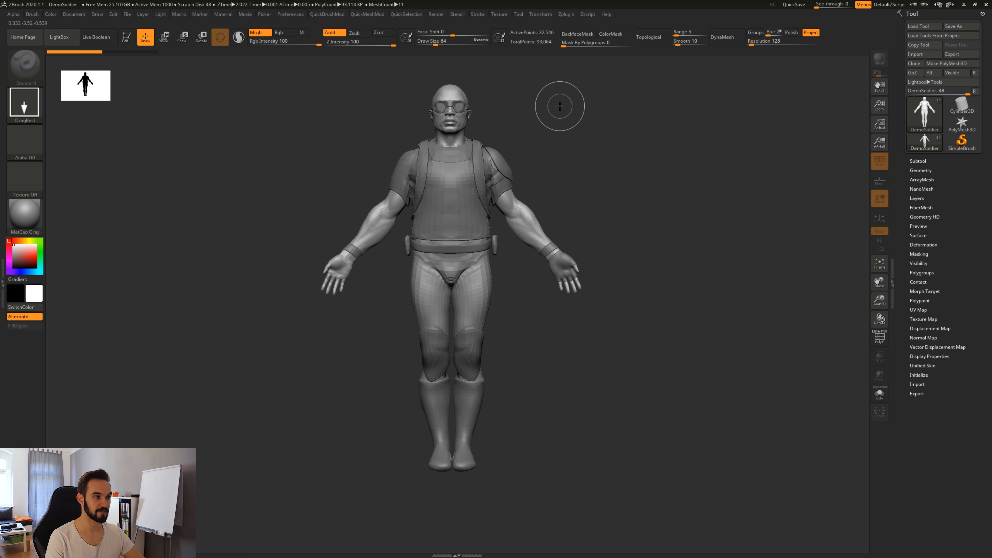
drag(554, 182, 617, 273)
drag(312, 250, 338, 348)
drag(382, 306, 376, 410)
drag(668, 292, 630, 388)
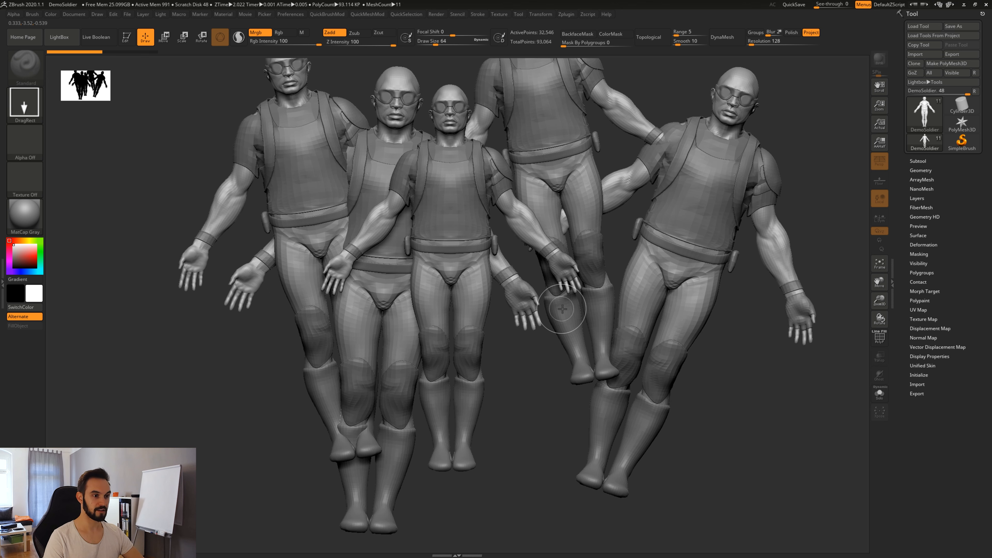
Re-enter Edit mode to manipulate the last drawn soldier and clear all the other copies from the canvas.
key(t)
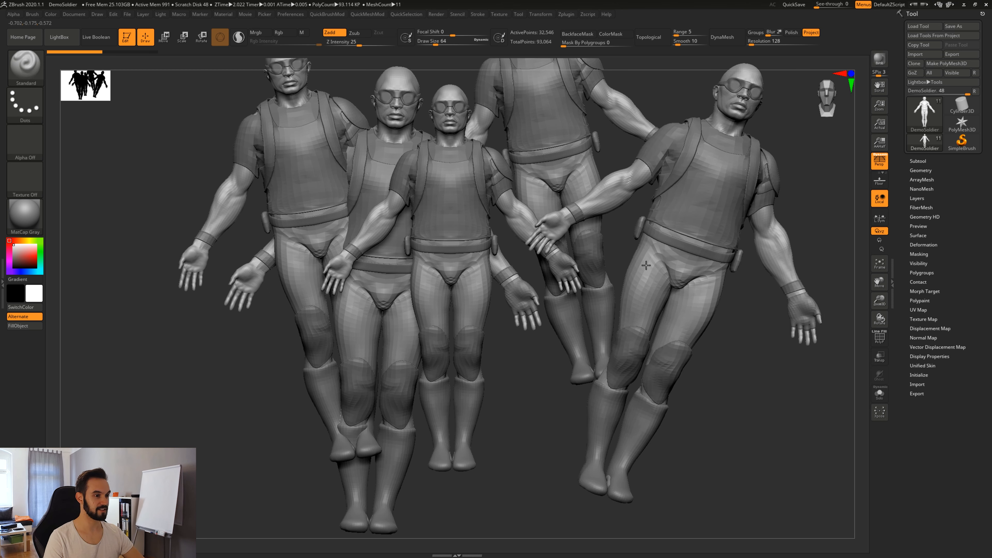
drag(742, 404, 752, 281)
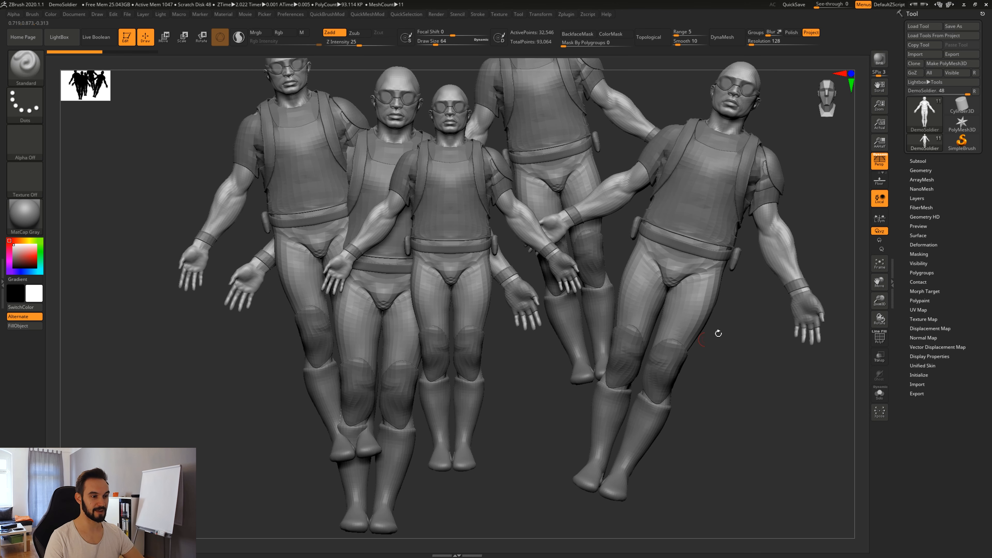
drag(727, 361, 580, 395)
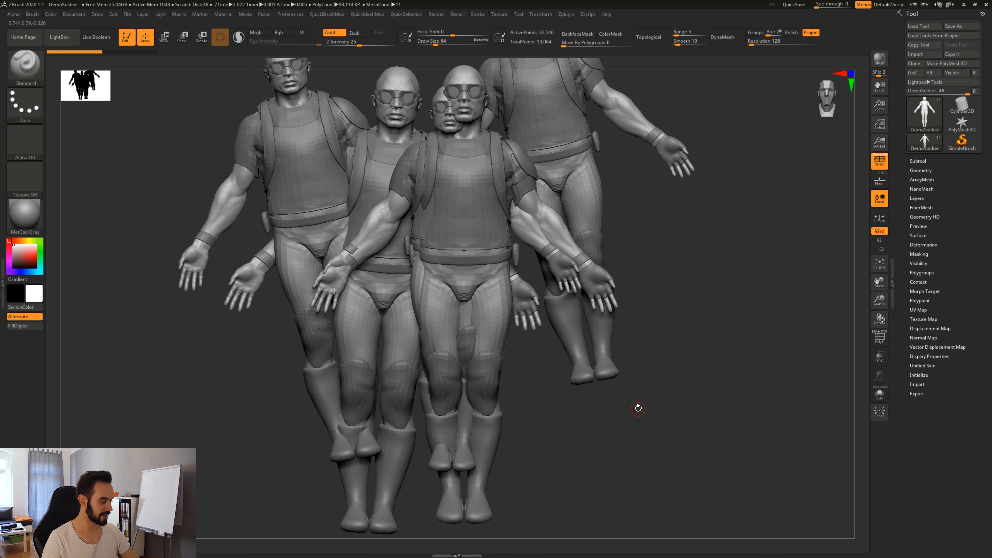
key(ctrl+n)
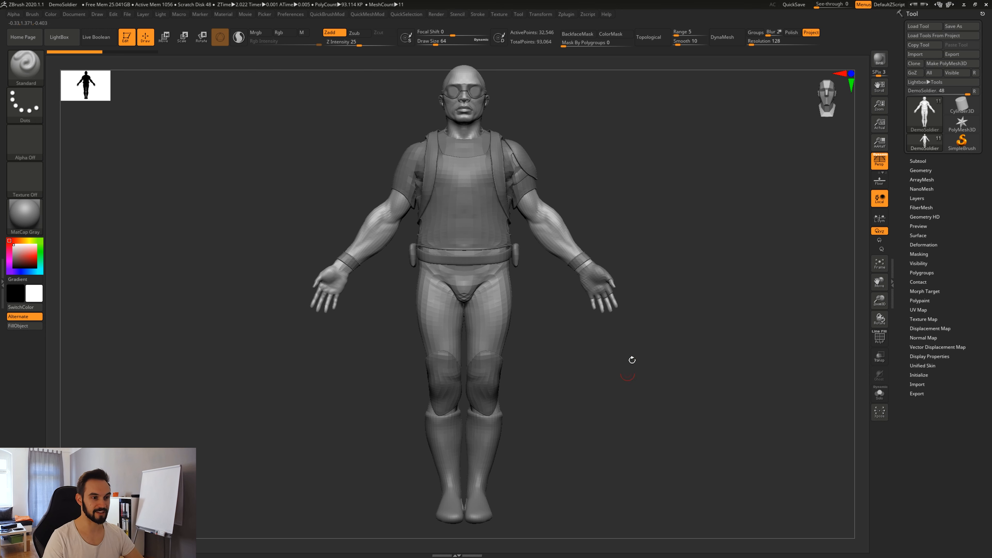
alt+drag(646, 389, 509, 96)
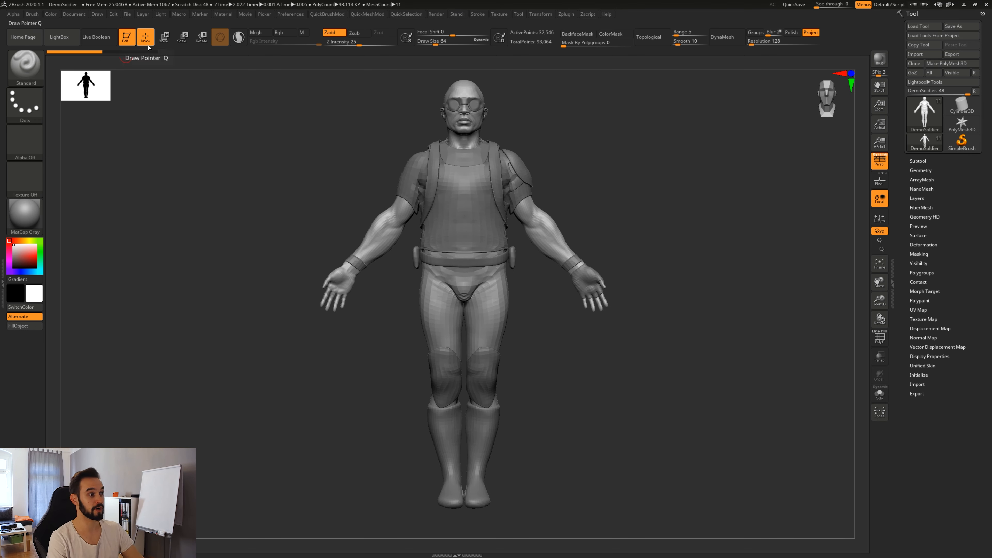
drag(696, 269, 692, 313)
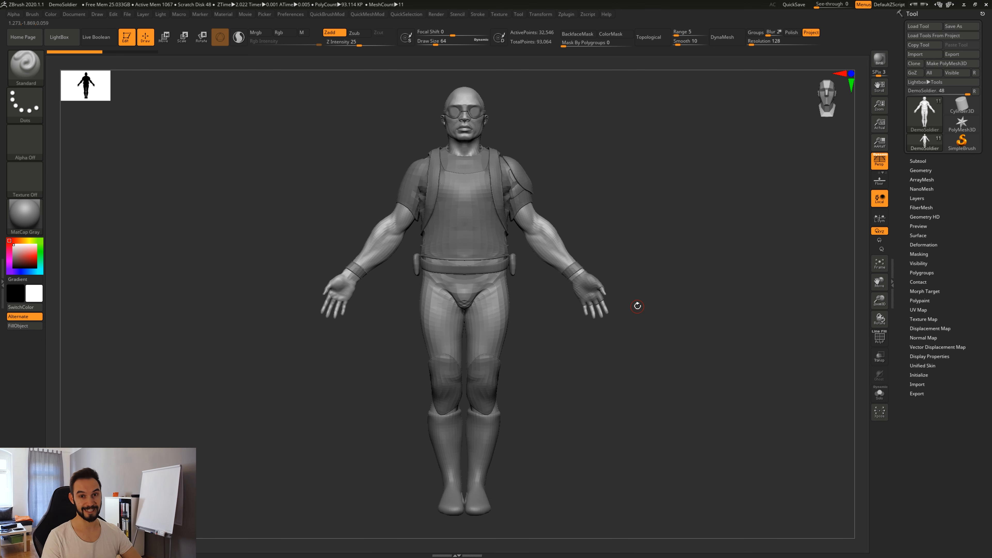
drag(624, 268, 641, 327)
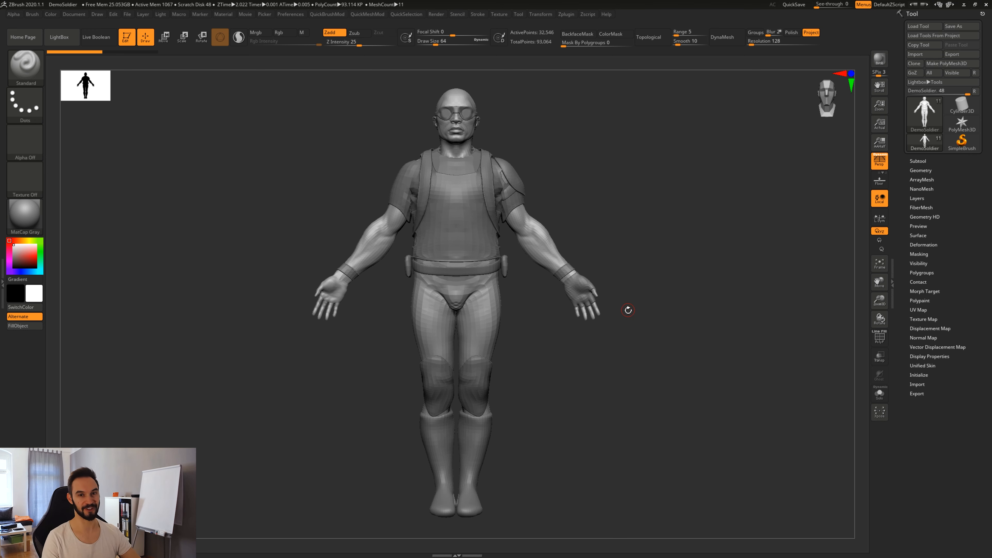
drag(657, 319, 668, 366)
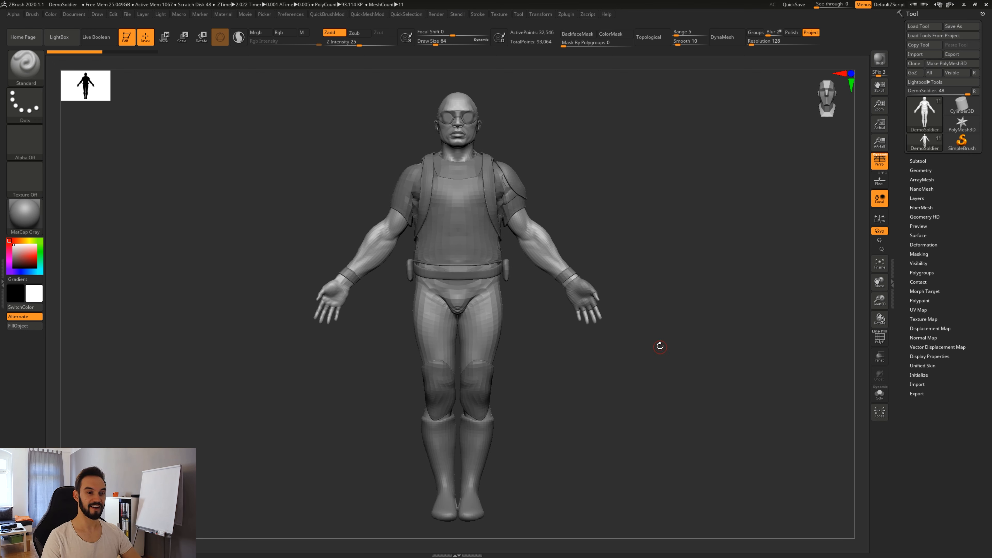
alt+drag(654, 353, 672, 278)
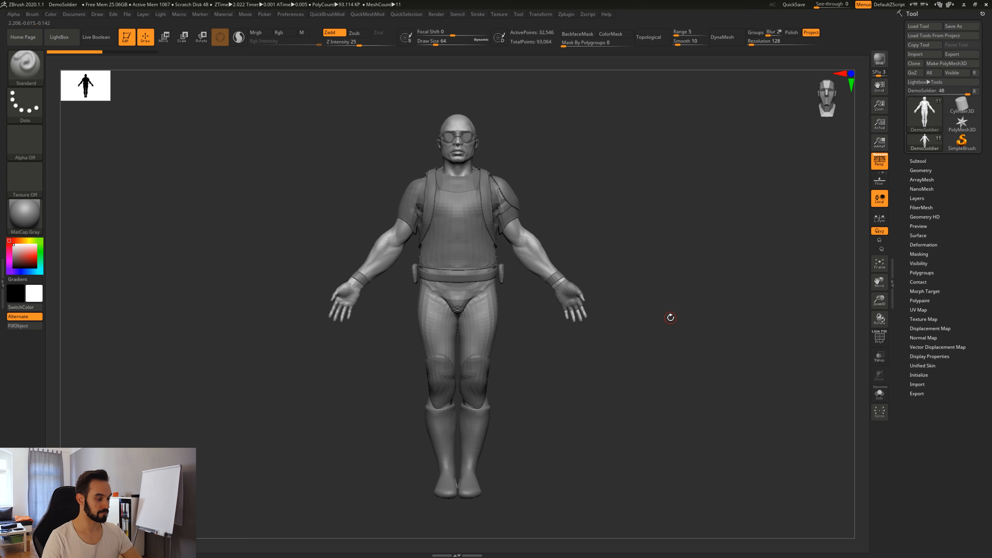
Open the PolySphere.ZPR project from LightBox without saving the changes to the current project.
key(comma)
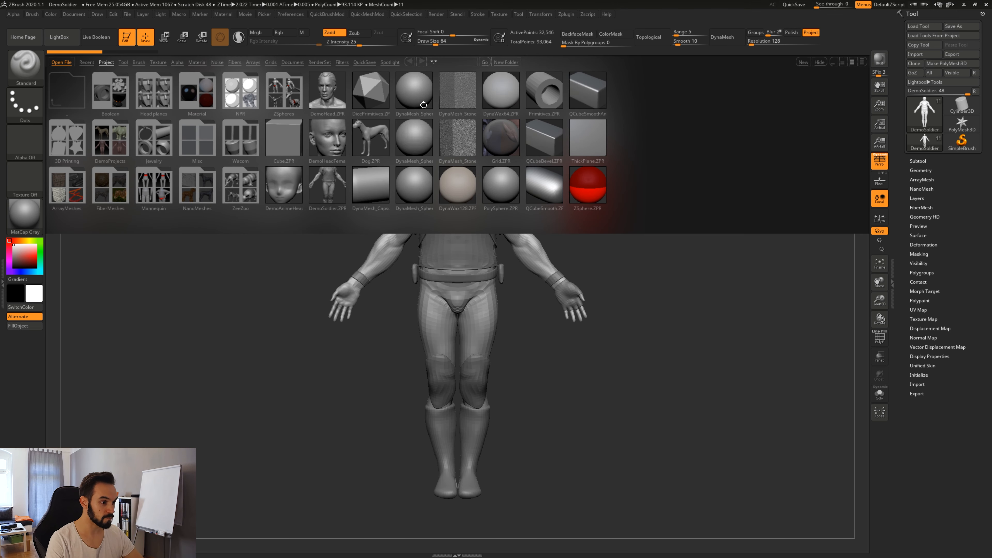
click(504, 192)
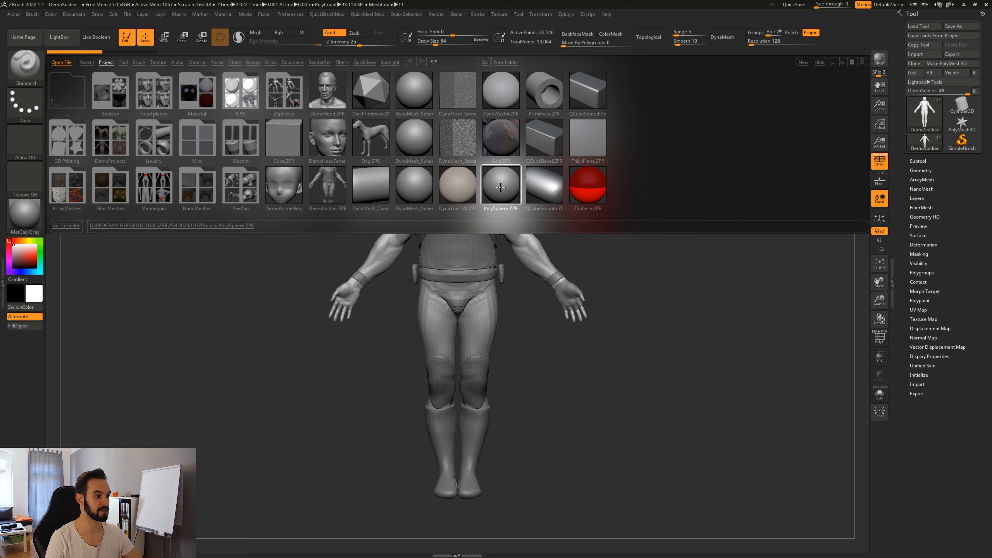
double_click(501, 185)
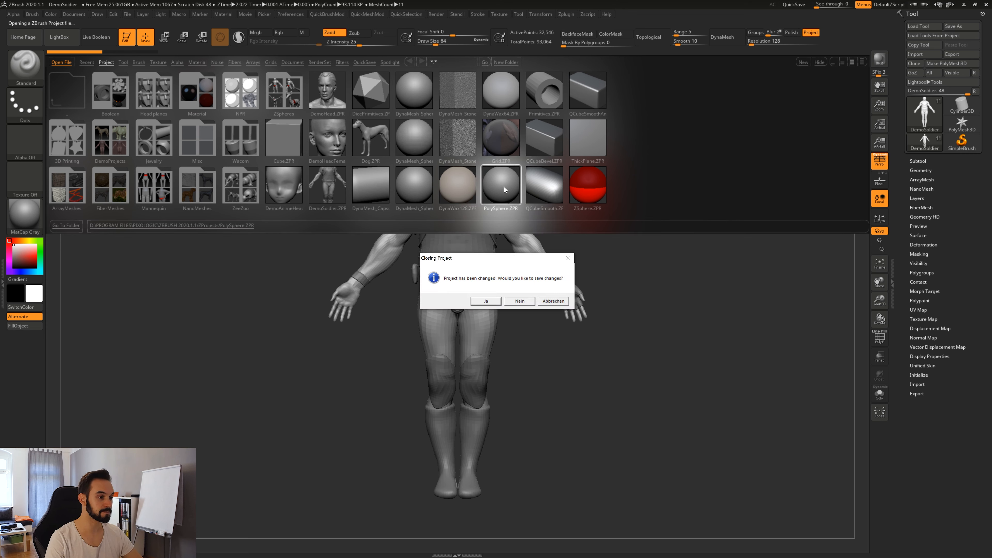
click(519, 301)
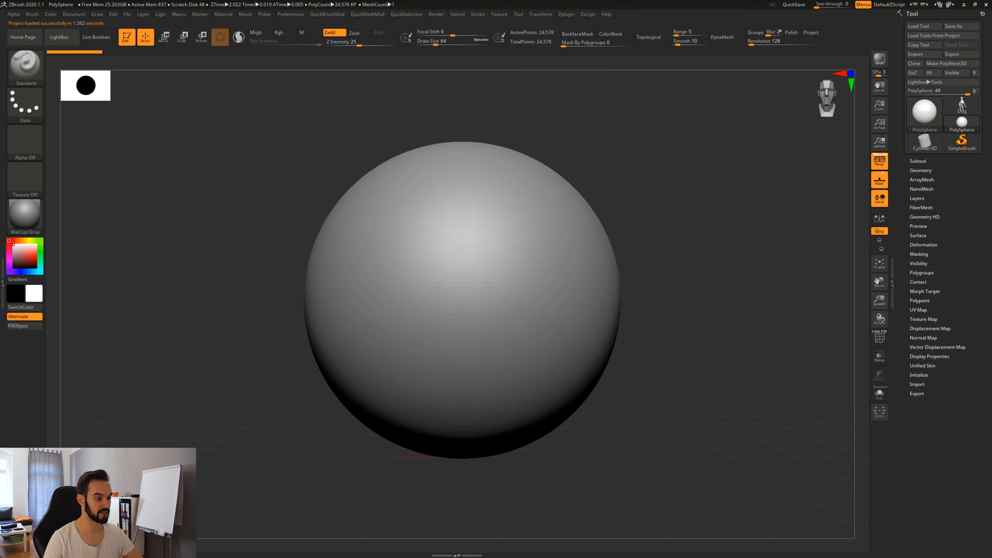
Turn off the floor grid beneath the sphere.
ctrl+right_drag(679, 426, 625, 370)
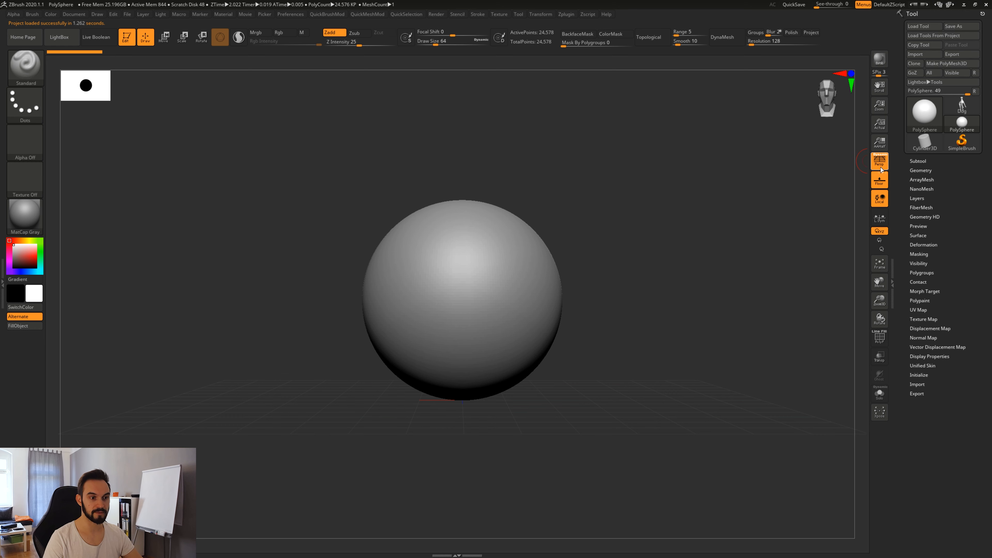
click(880, 181)
drag(605, 316, 597, 371)
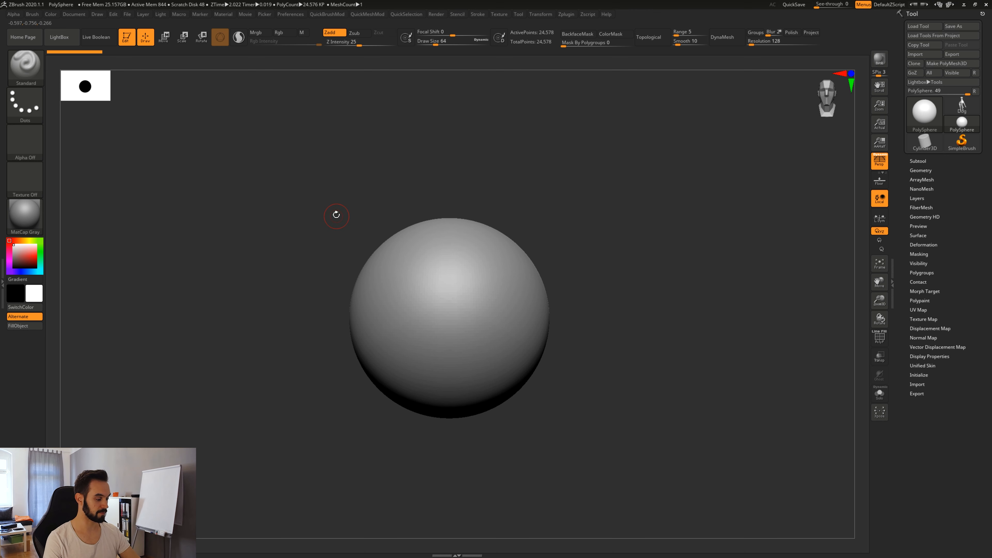
Examine the mesh modification, selection and brush modifier pop-up palettes over the canvas, plus the Preferences and Stroke commands.
key(2)
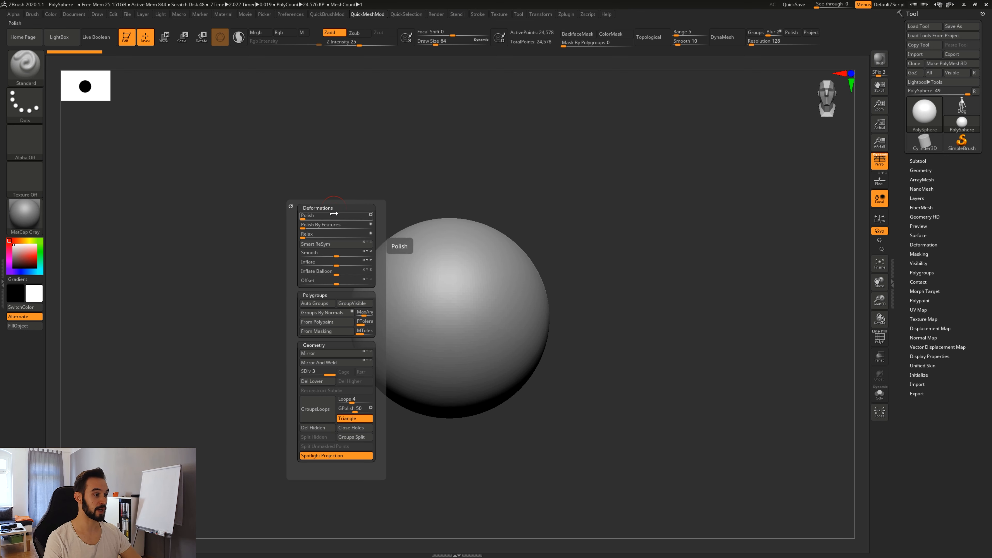
key(3)
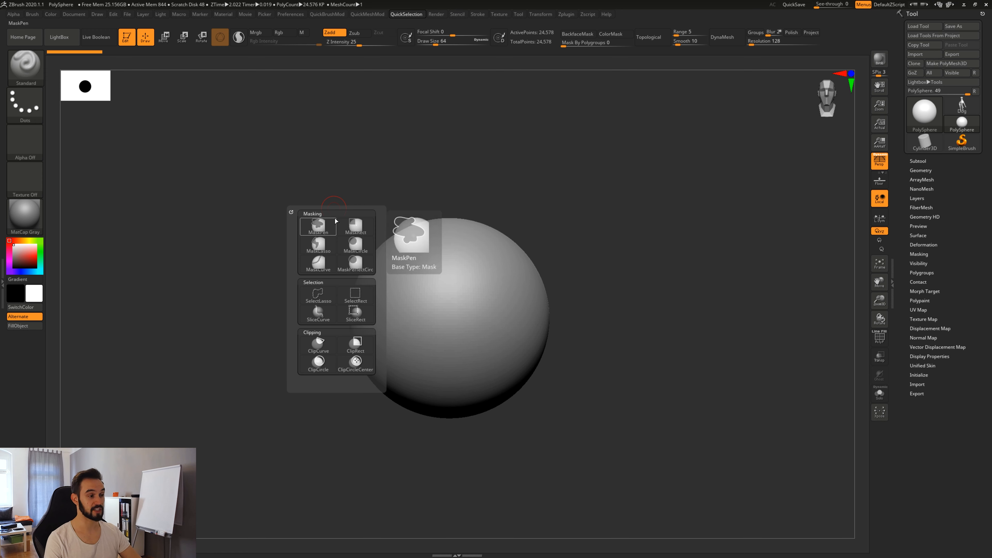
key(1)
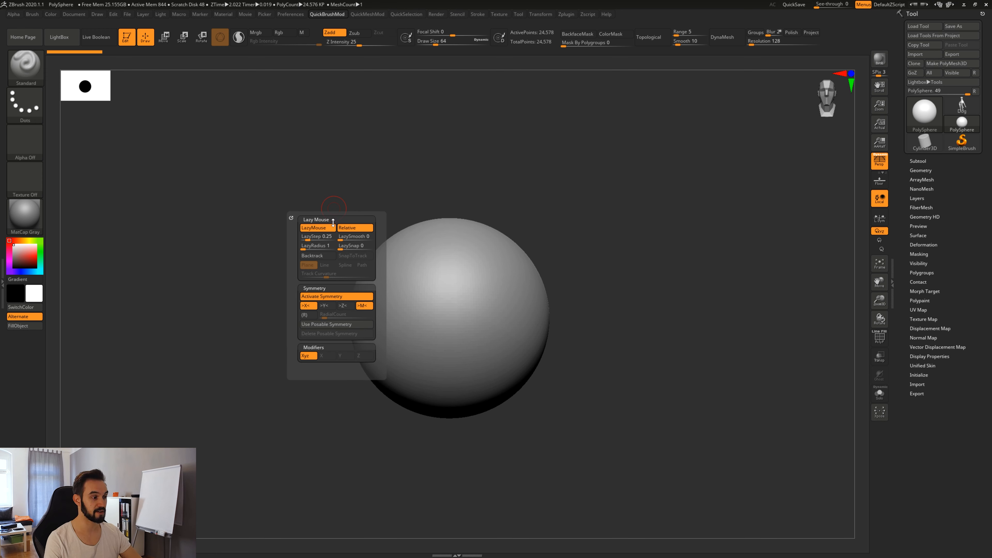
click(326, 16)
mouse_move(304, 17)
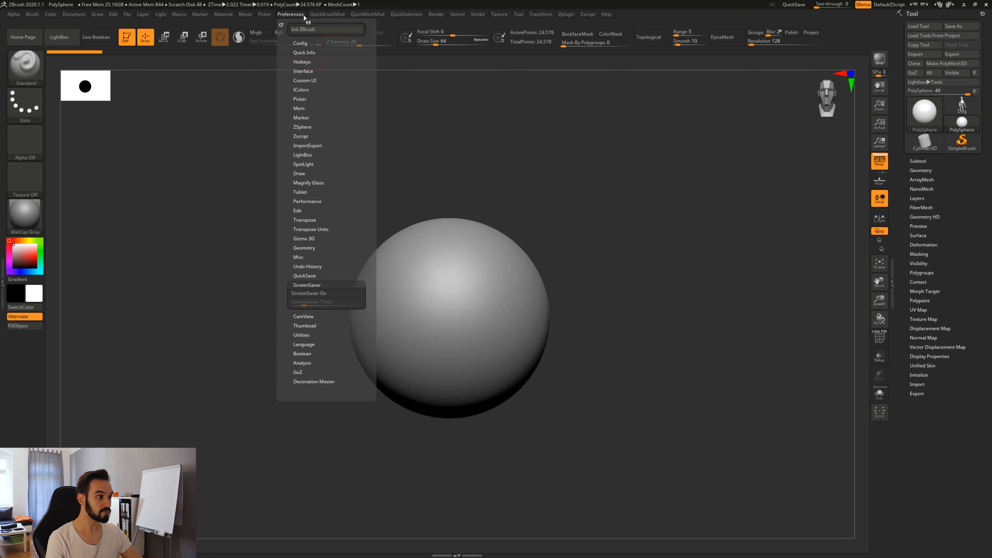
mouse_move(478, 14)
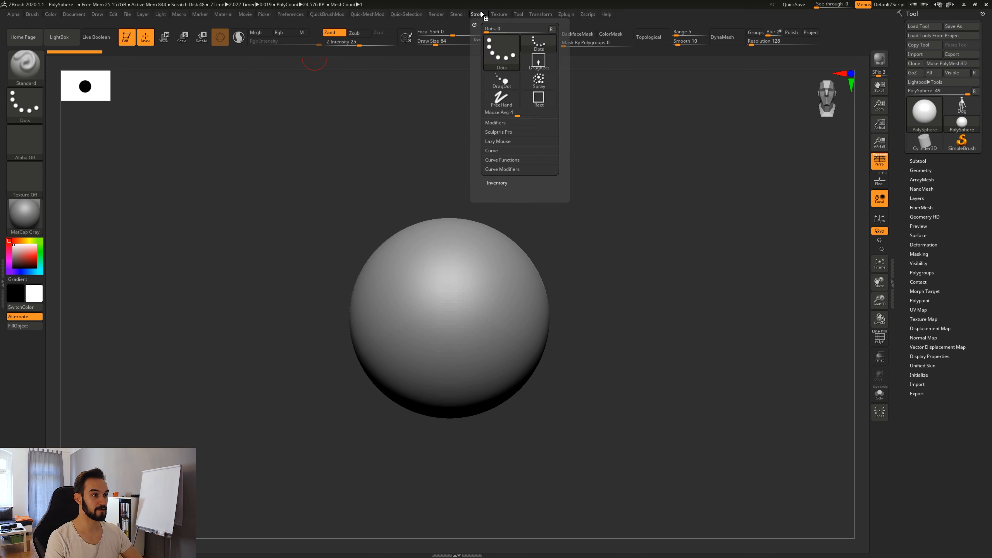
mouse_move(340, 15)
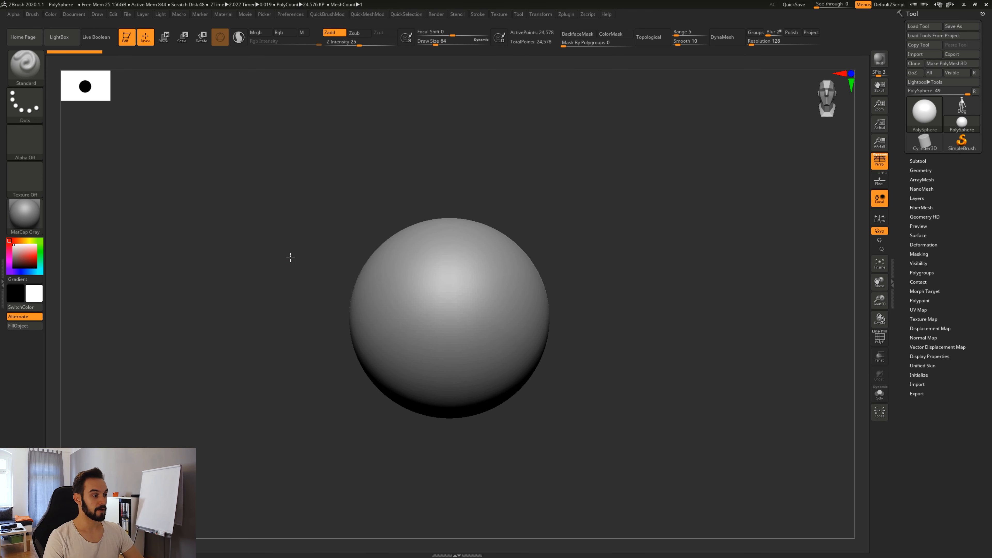
Call up the custom QuickMeshMod, QuickSelection and QuickBrushMod palettes at different places on the canvas by their hotkeys.
key(2)
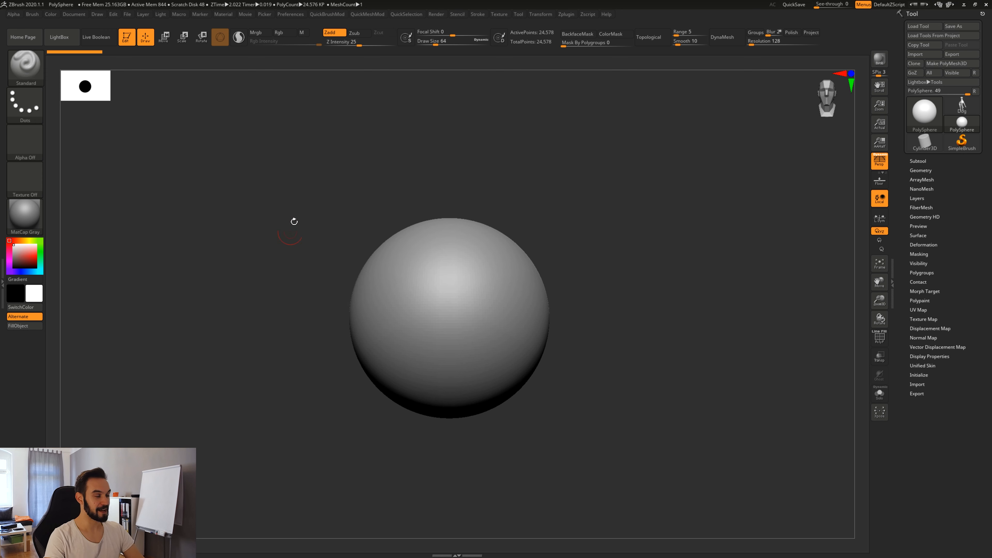
key(3)
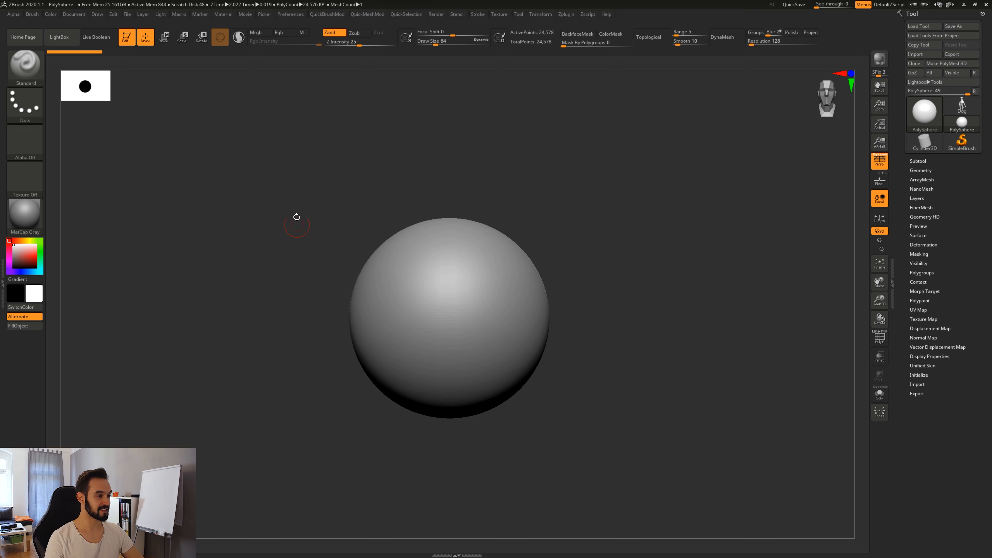
key(2)
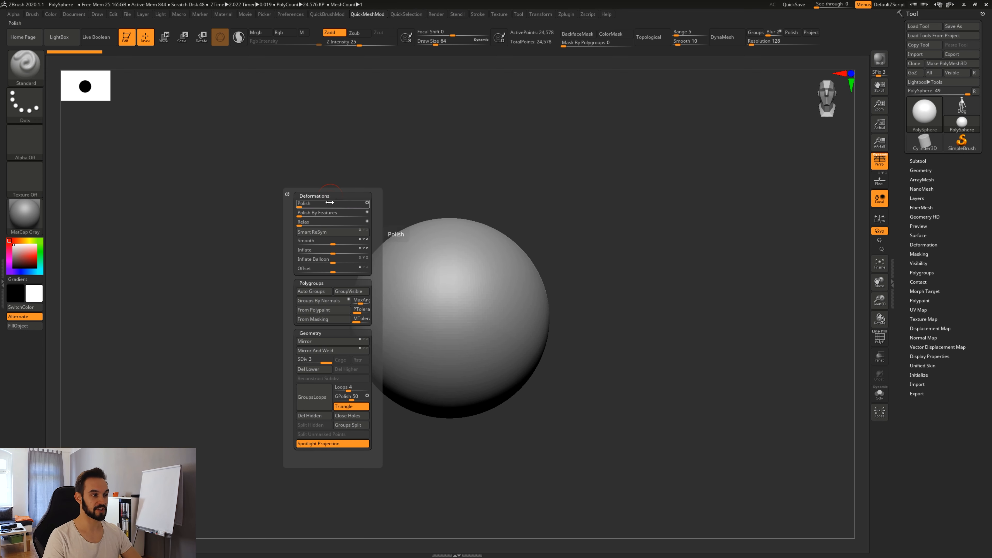
key(3)
key(1)
key(2)
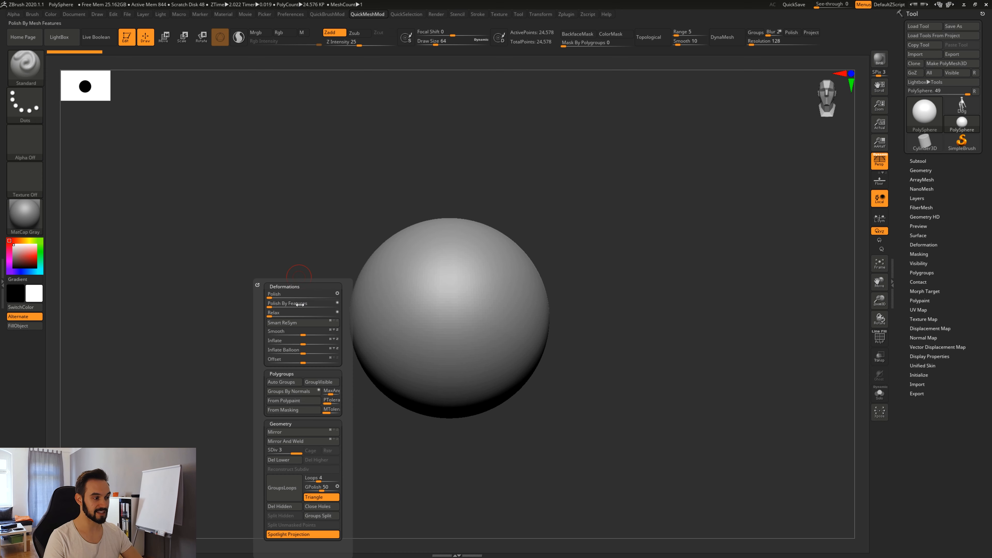
key(2)
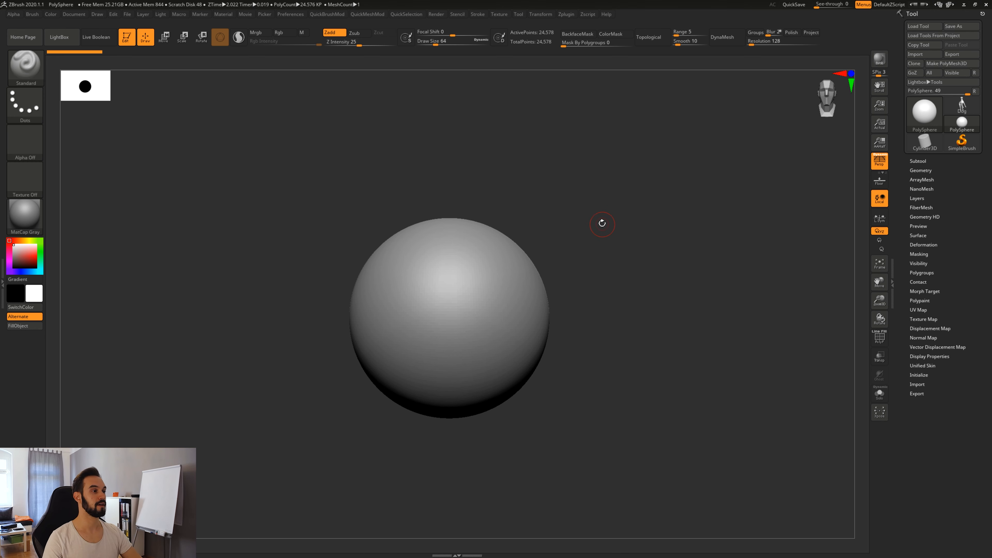
Store the current interface configuration and the current hotkeys in the preferences.
click(299, 17)
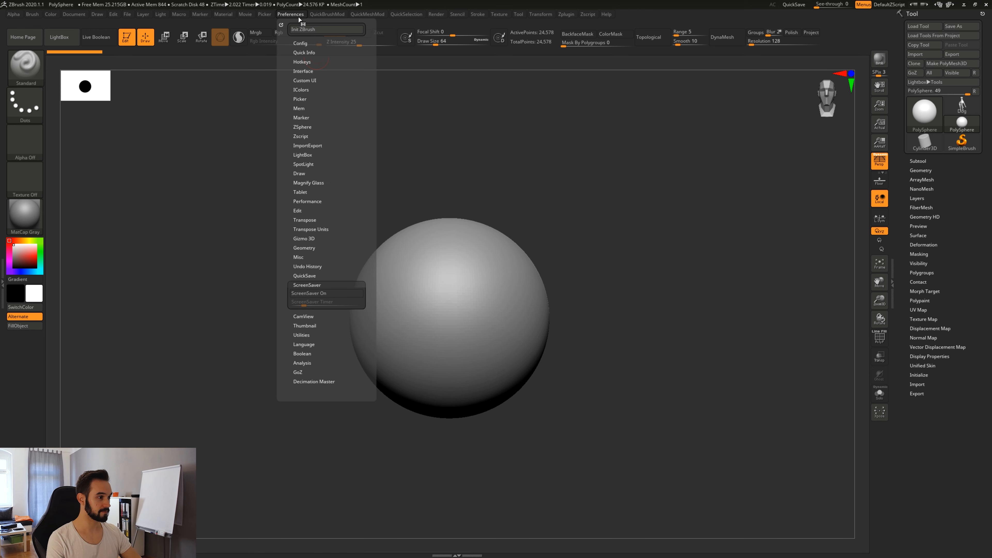
click(302, 43)
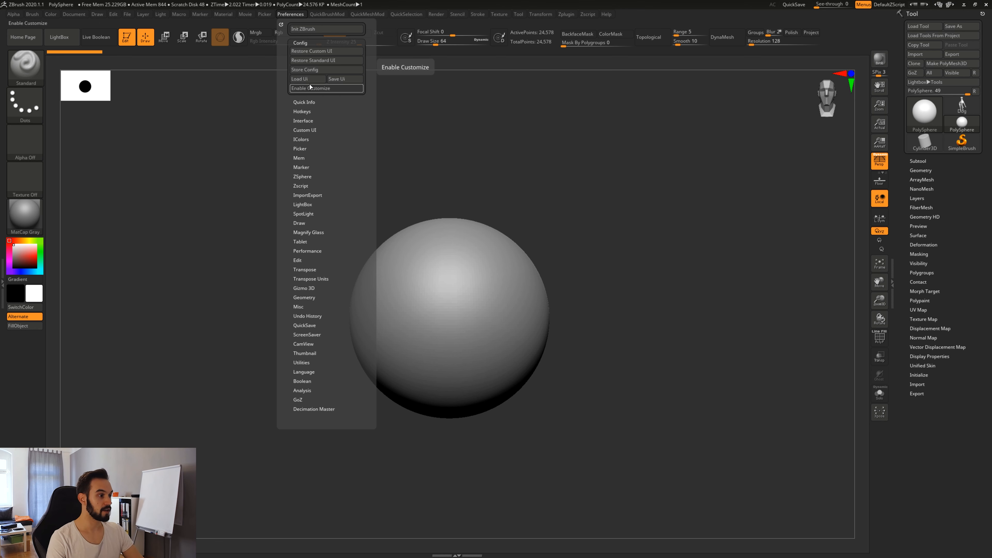
click(323, 70)
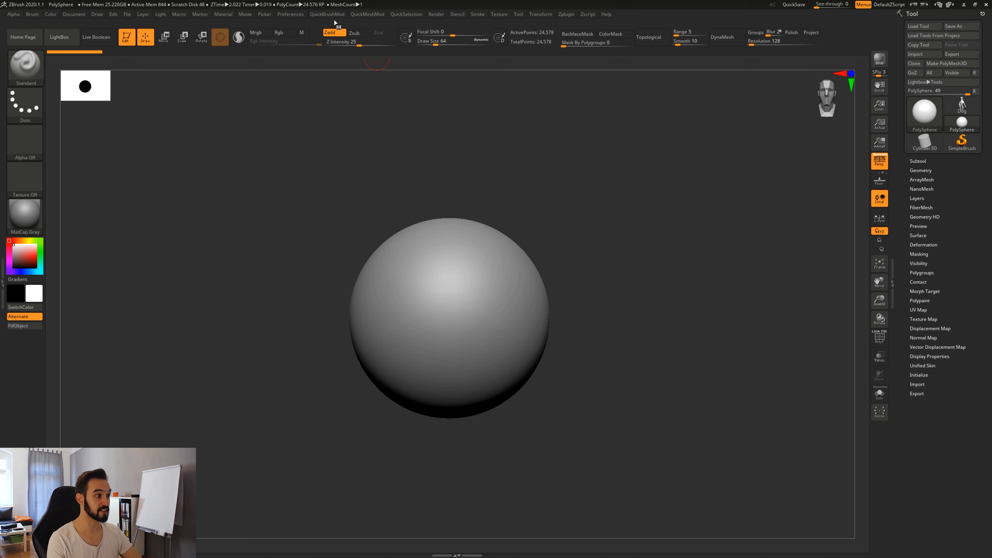
click(335, 16)
click(290, 14)
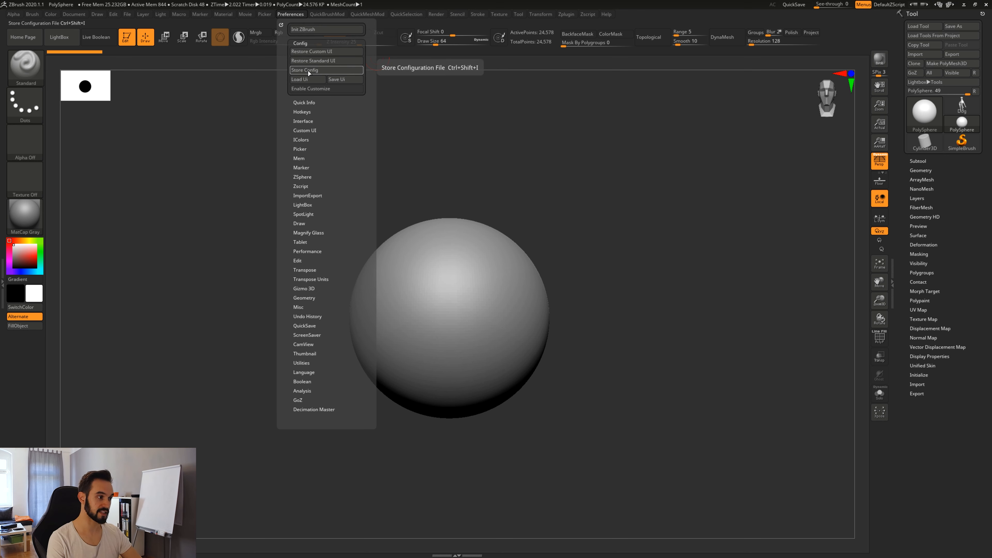
click(305, 112)
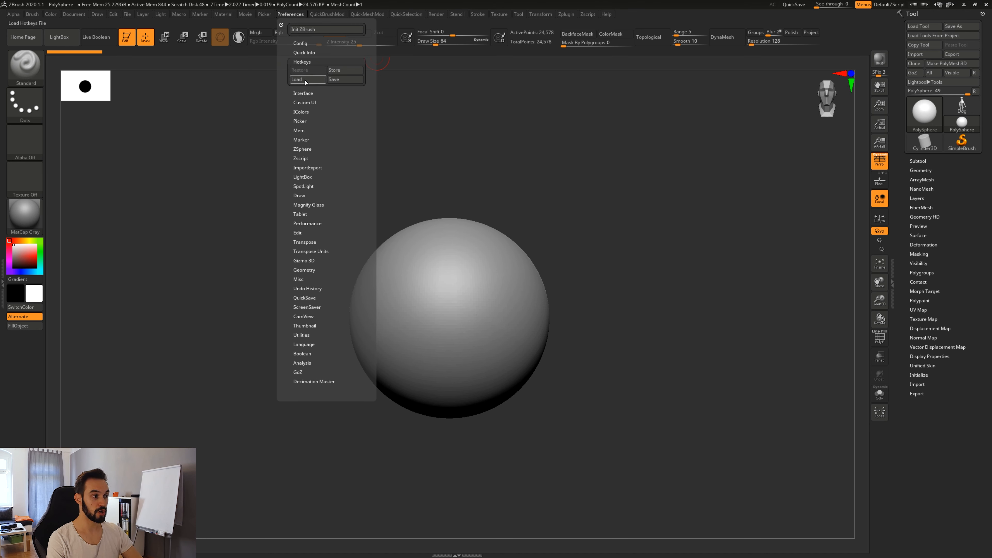
click(341, 72)
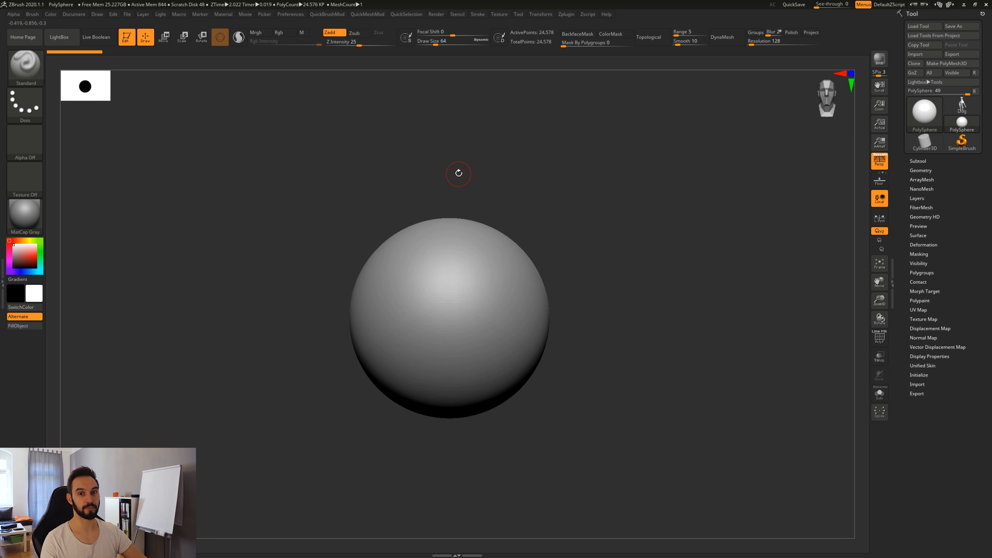
Filter the sculpting brushes by the letter M to select Move Topological, and return to the Standard brush.
key(b)
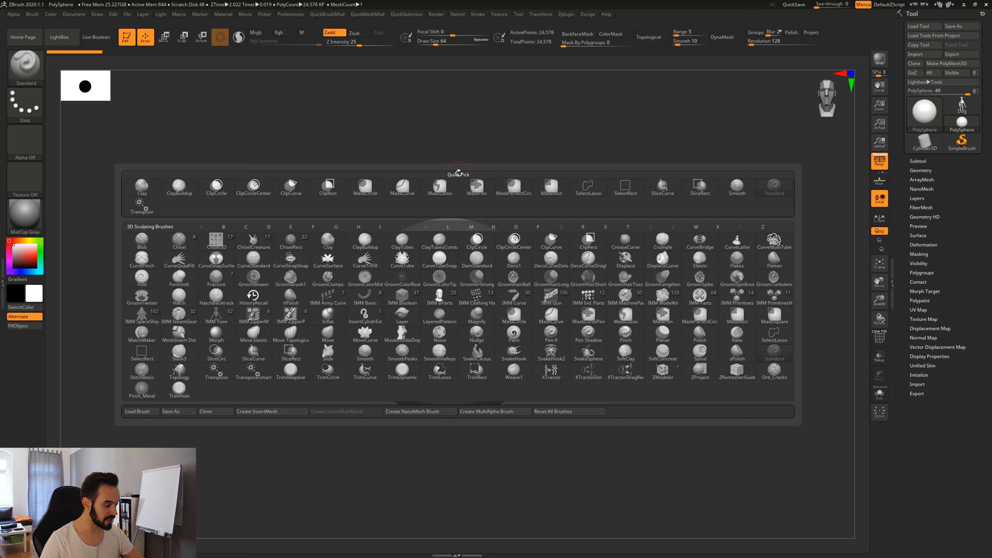
key(m)
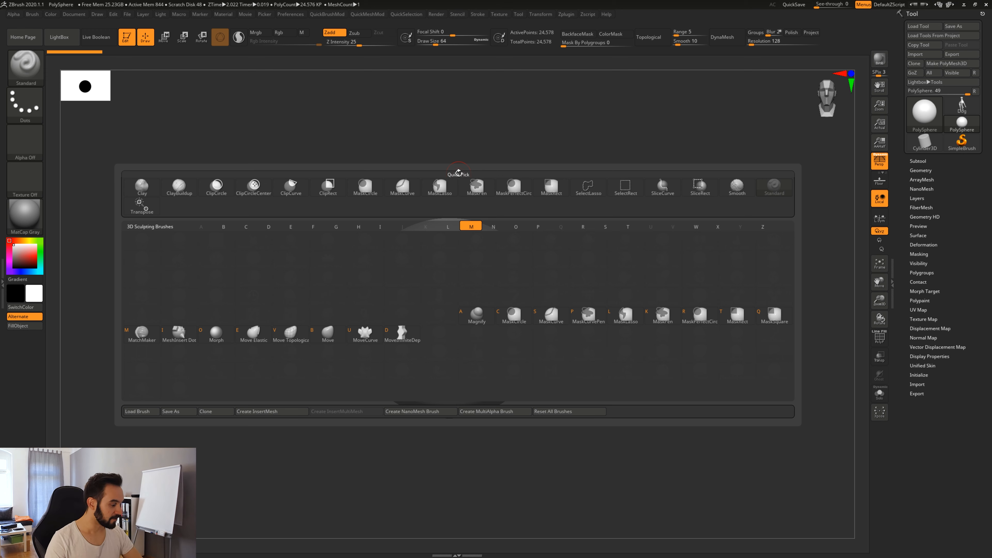
key(v)
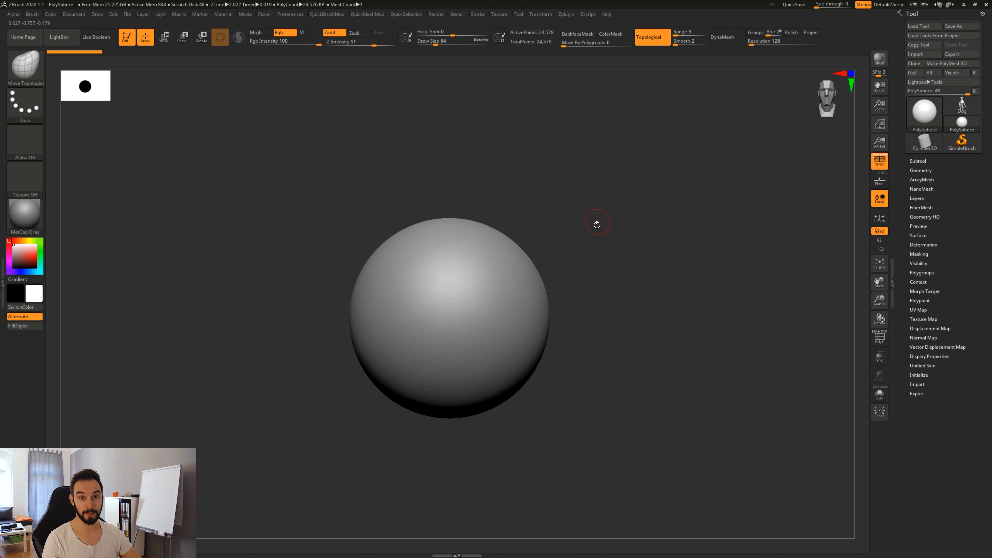
key(b)
key(m)
key(v)
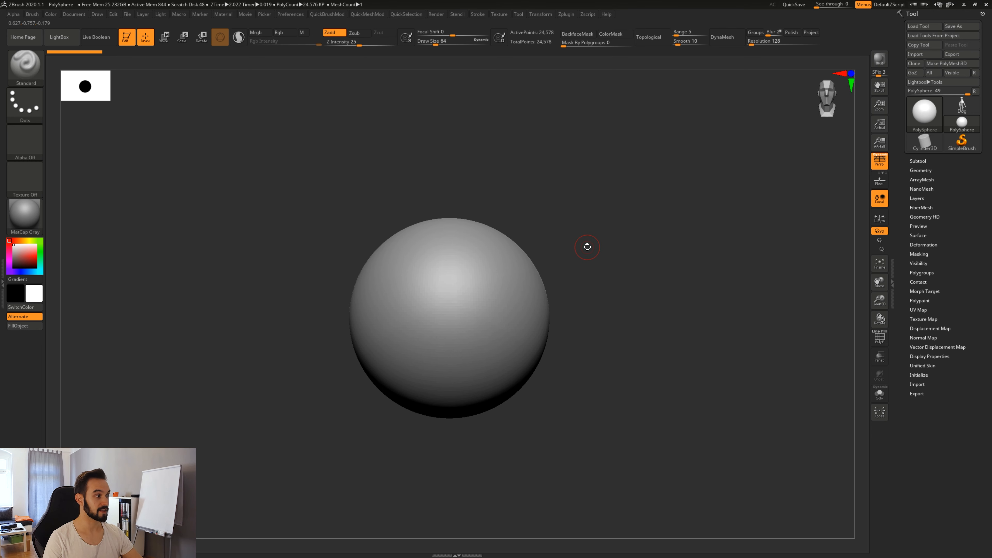
Switch the active sculpting brush to Clay and on to DamStandard using their letter shortcuts.
key(b)
key(c)
key(l)
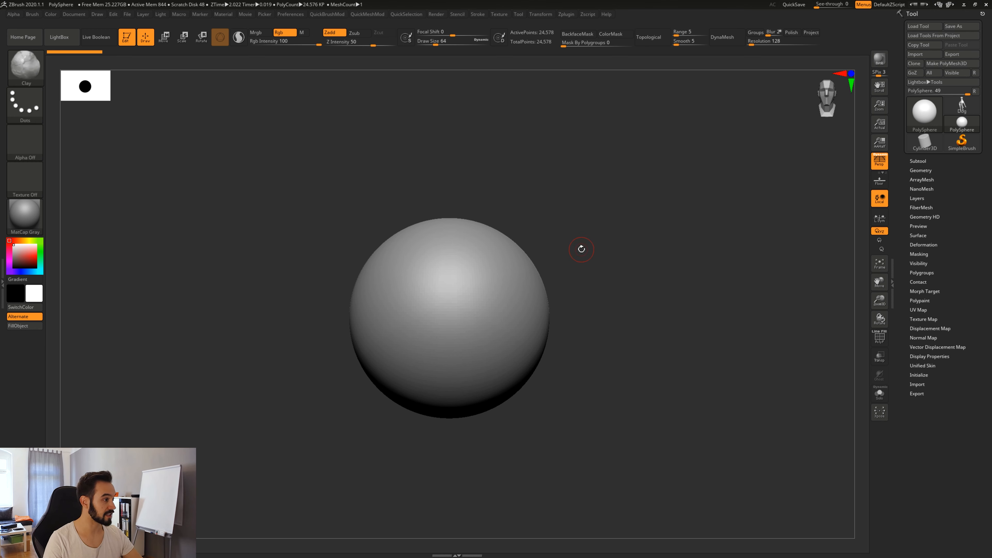
key(b)
key(d)
key(s)
Switch the active sculpting brush to TrimDynamic and on to Inflat using their letter shortcuts.
key(b)
key(t)
key(d)
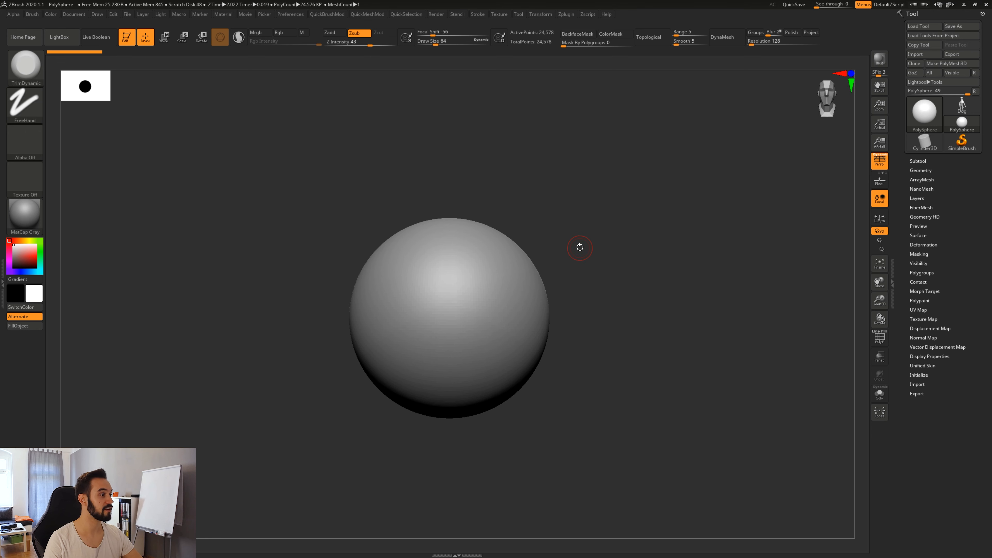
key(b)
key(i)
key(n)
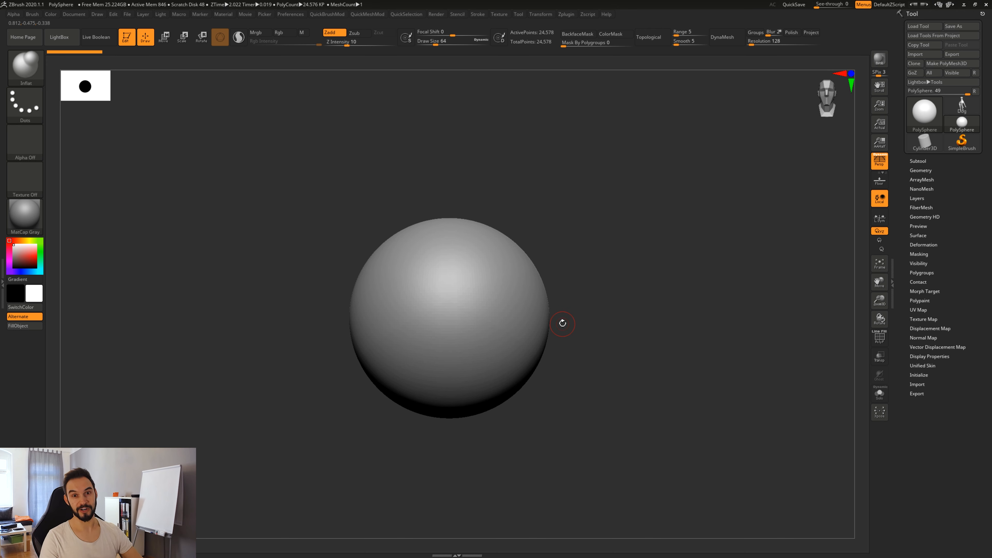
Make the Standard brush active again for sculpting on the sphere.
key(b)
key(s)
key(t)
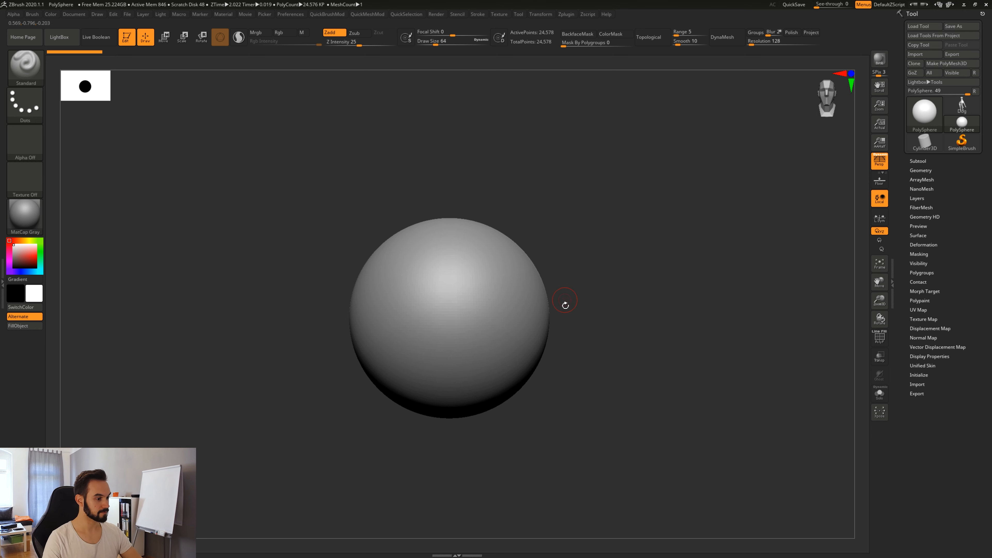
ctrl+right_drag(586, 316, 634, 371)
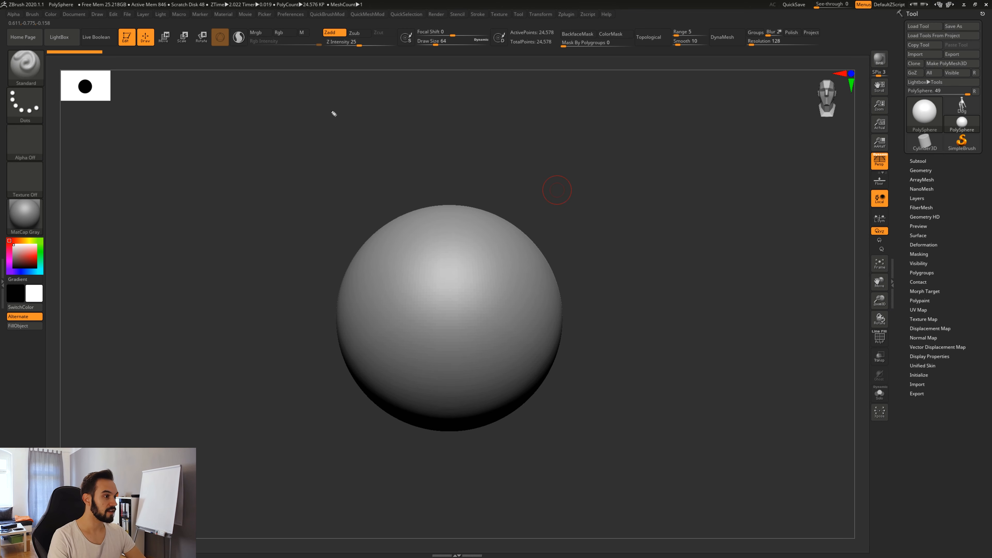
mouse_move(321, 22)
mouse_down()
mouse_move(320, 49)
mouse_move(499, 58)
mouse_move(498, 27)
mouse_move(323, 20)
mouse_up()
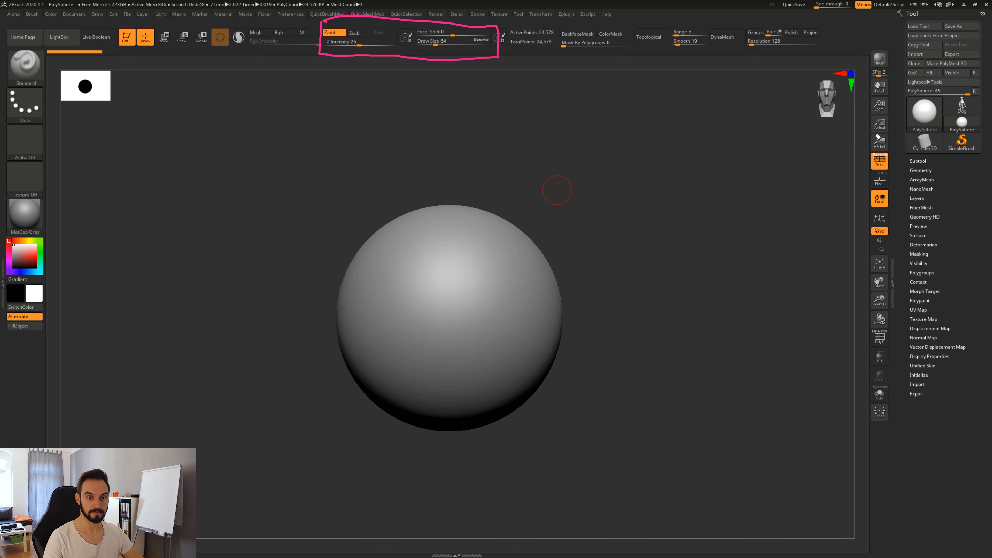
key(Escape)
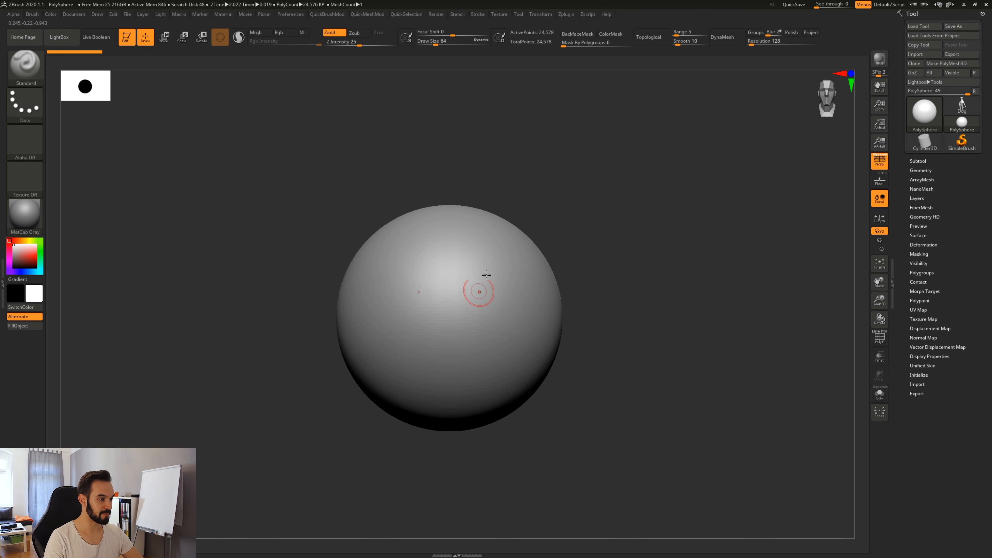
Undo a first test stroke and sculpt a single raised diagonal ridge on the sphere's upper front with the Standard brush.
mouse_move(477, 295)
mouse_down()
mouse_move(496, 262)
mouse_move(477, 299)
mouse_up()
key(ctrl+z)
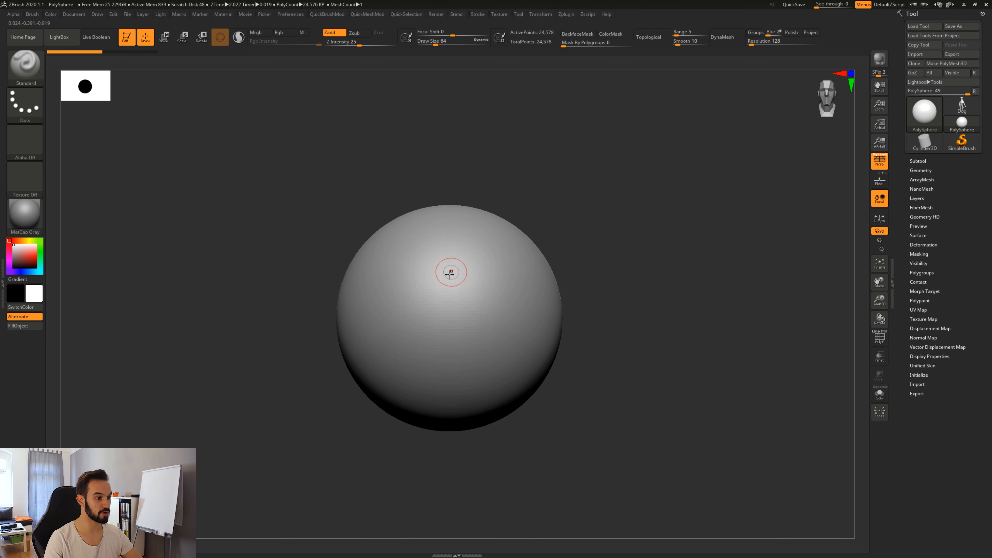
mouse_move(454, 306)
mouse_down()
mouse_move(508, 242)
mouse_move(458, 302)
mouse_up()
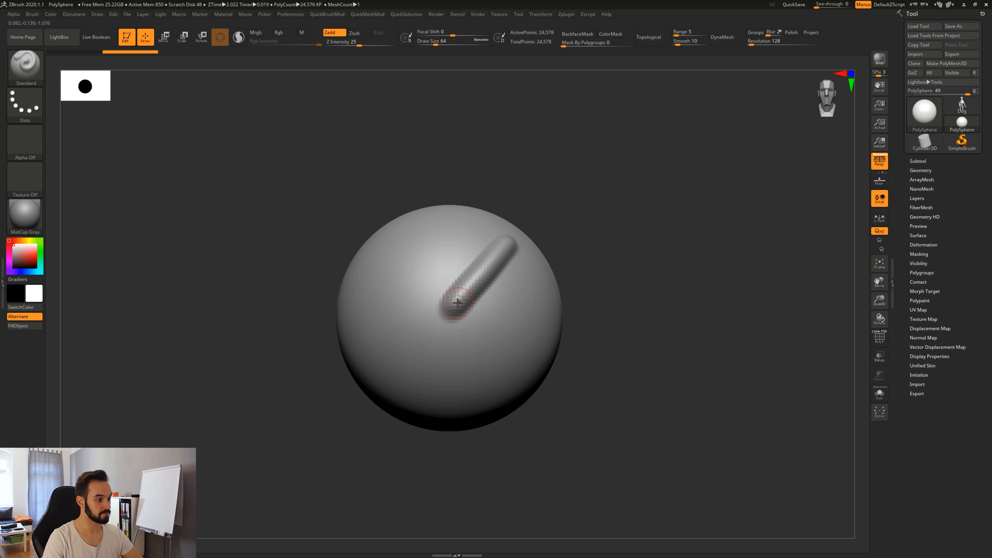
mouse_move(571, 251)
mouse_down()
mouse_move(604, 245)
mouse_move(629, 222)
mouse_move(599, 327)
mouse_move(602, 313)
mouse_up()
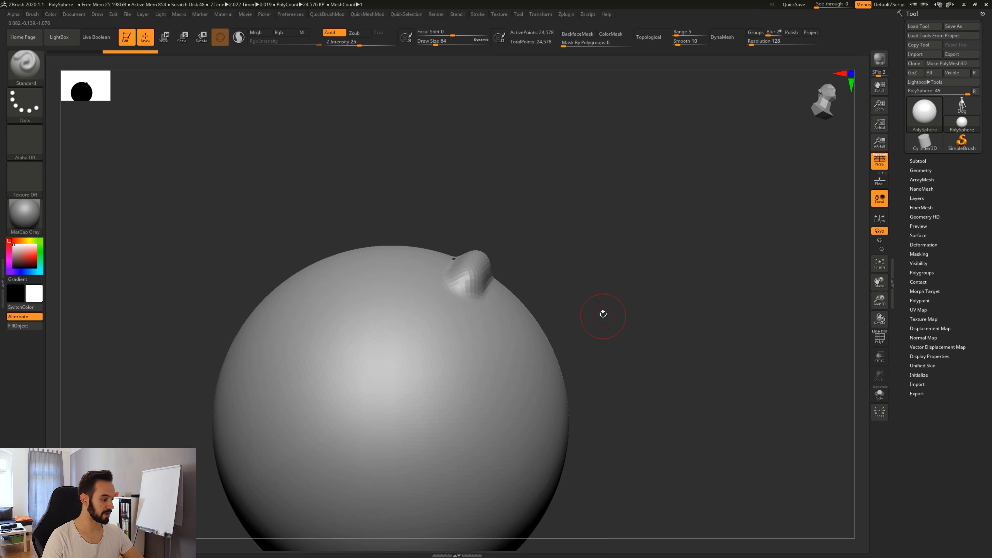
key(ctrl+shift)
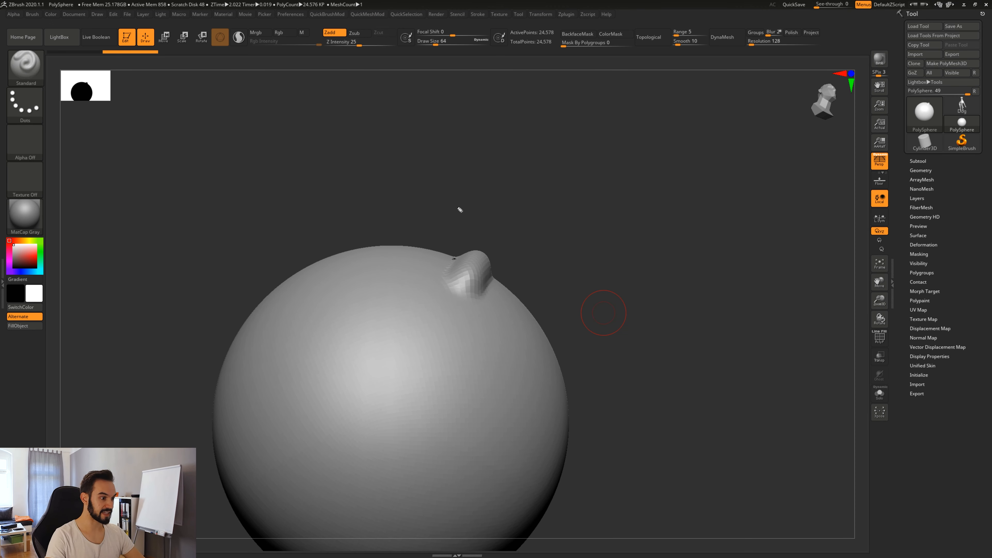
drag(406, 210, 493, 234)
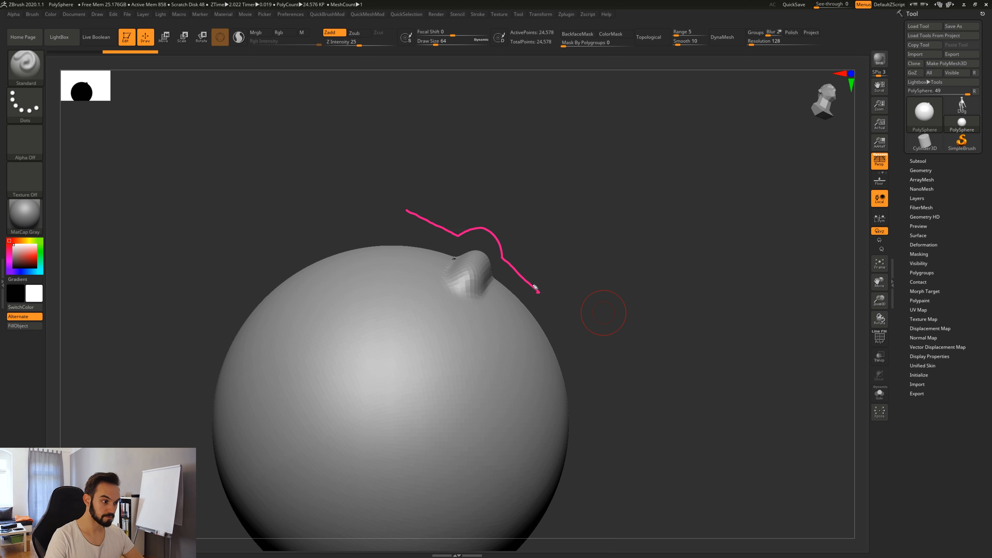
mouse_move(464, 237)
mouse_down()
mouse_move(494, 259)
mouse_move(491, 249)
mouse_up()
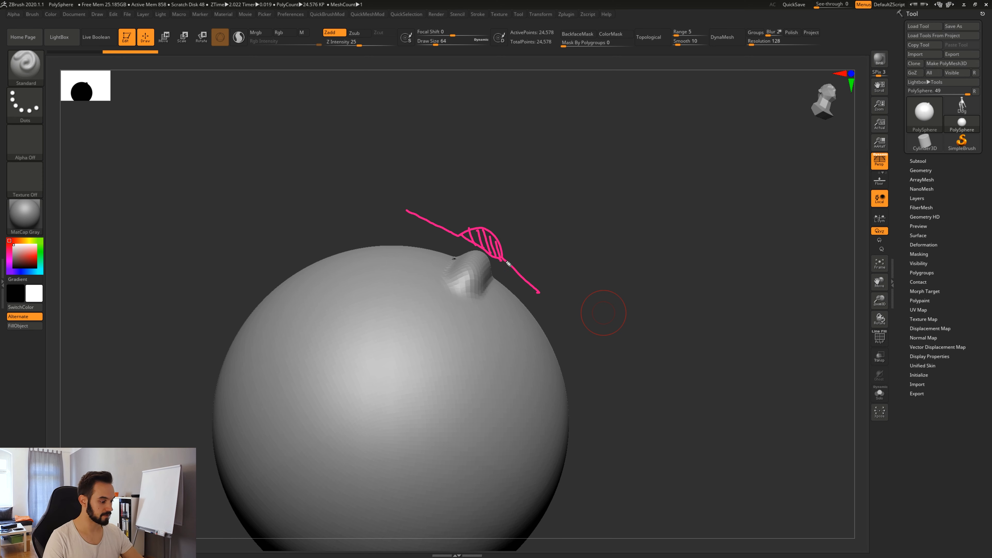
key(Delete)
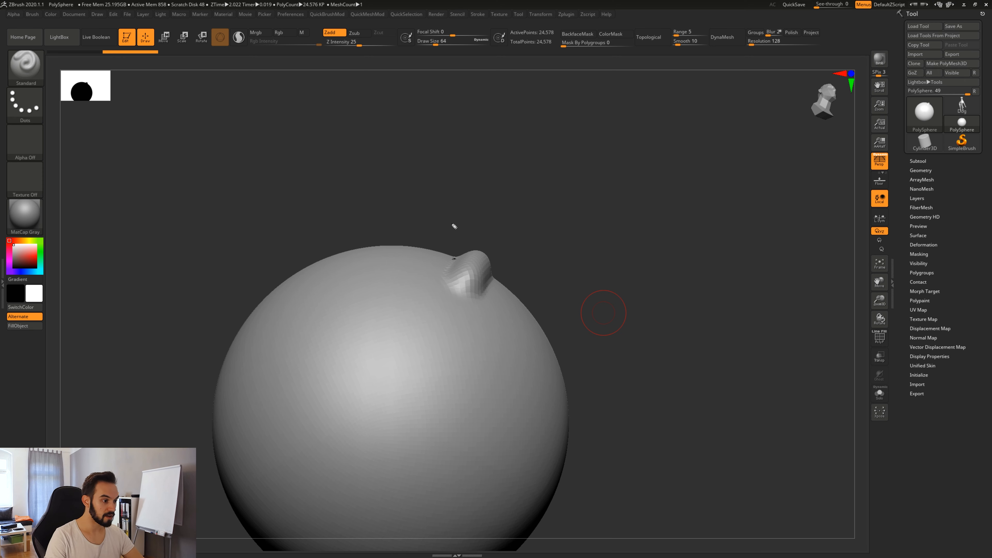
drag(448, 232, 504, 239)
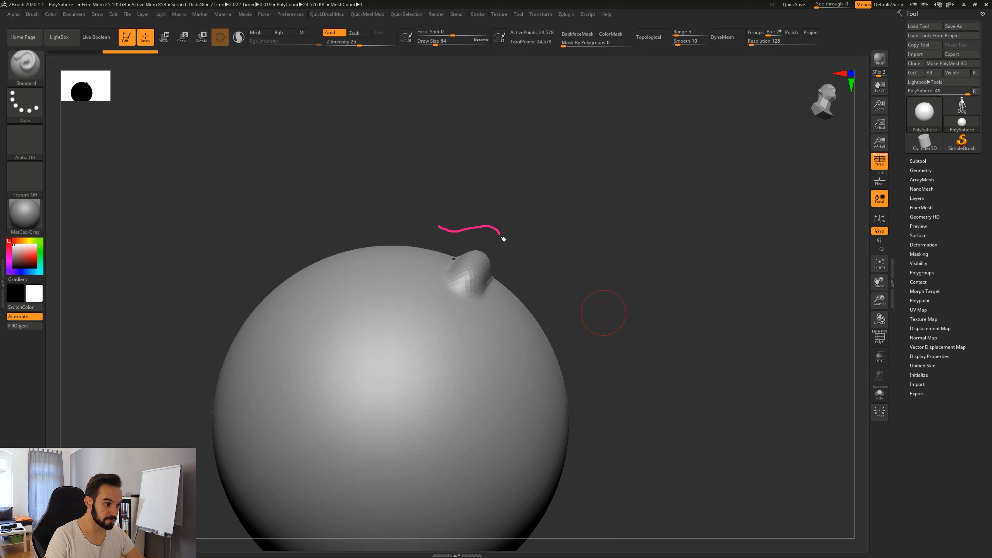
drag(450, 184, 454, 220)
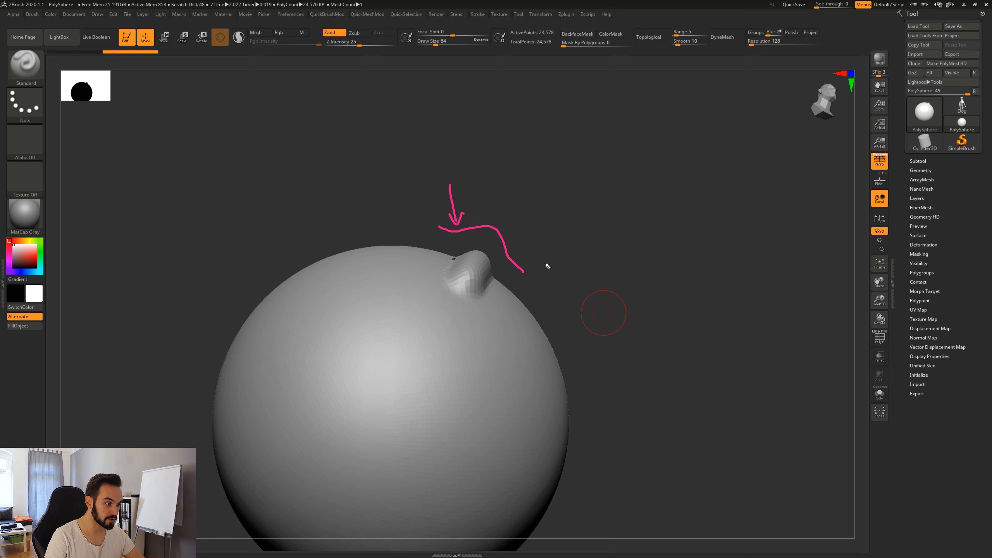
mouse_move(557, 232)
mouse_down()
mouse_move(514, 250)
mouse_move(526, 257)
mouse_up()
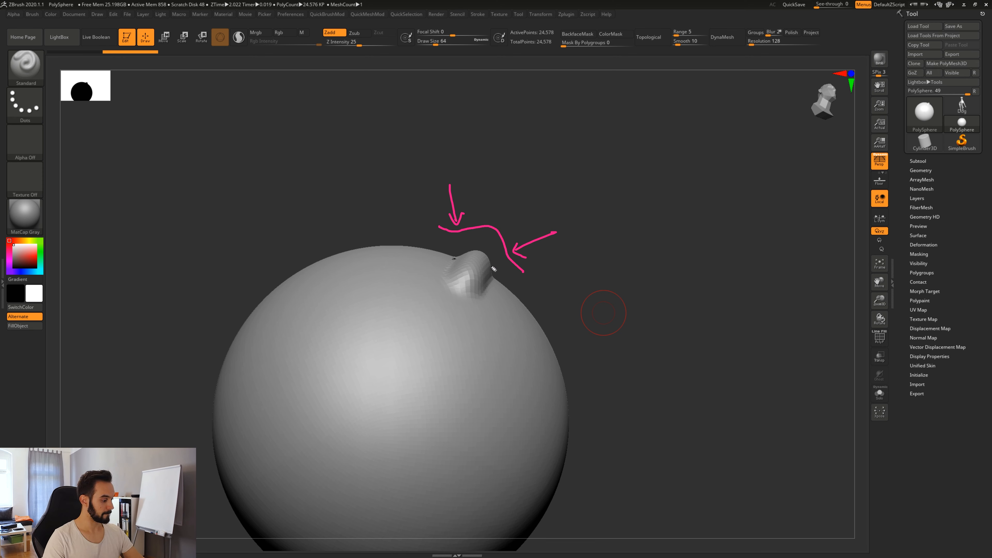
key(Delete)
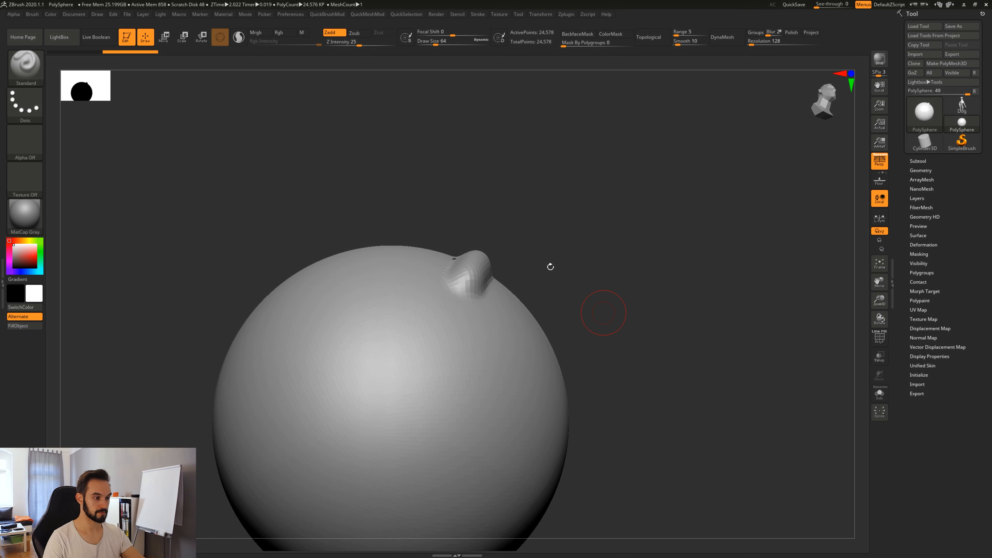
drag(600, 279, 596, 266)
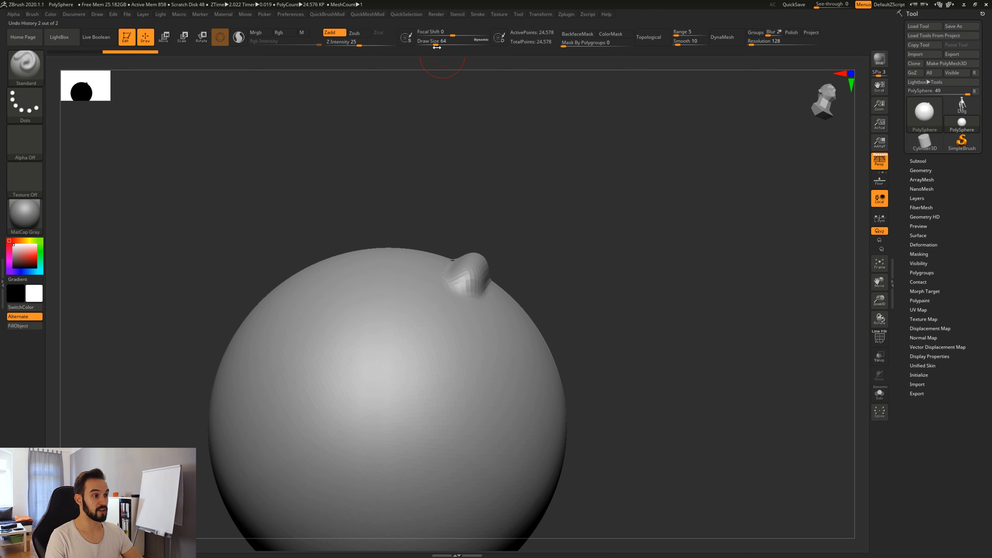
Set the Standard brush's Draw Size to 22 and sculpt a thin diagonal ridge alongside the existing one.
drag(435, 44, 428, 44)
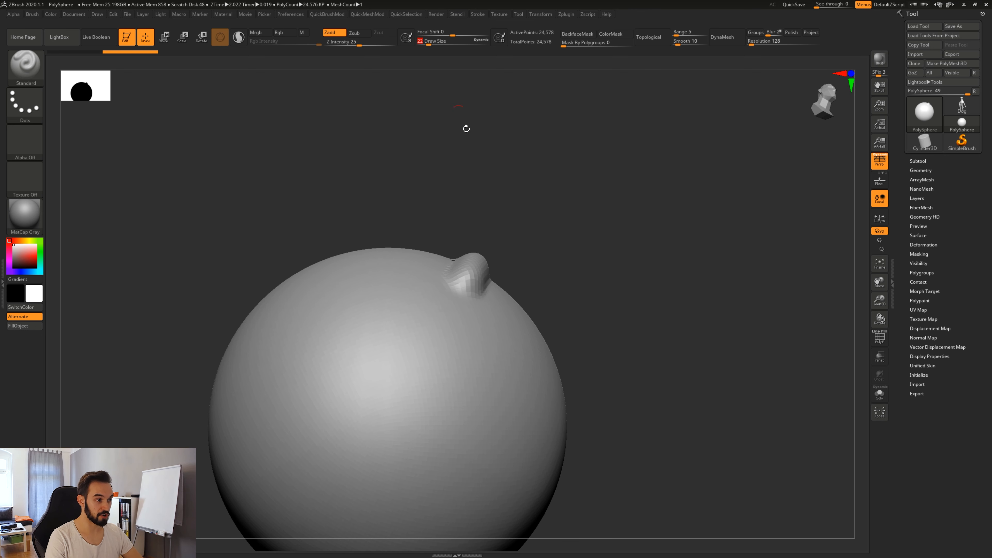
mouse_move(465, 127)
mouse_down()
mouse_move(518, 323)
mouse_move(545, 270)
mouse_move(568, 258)
mouse_up()
drag(588, 220, 498, 137)
Set the Draw Size to 217 and sculpt a broad diagonal bulge across the sphere below the thin ridge.
drag(452, 42, 450, 42)
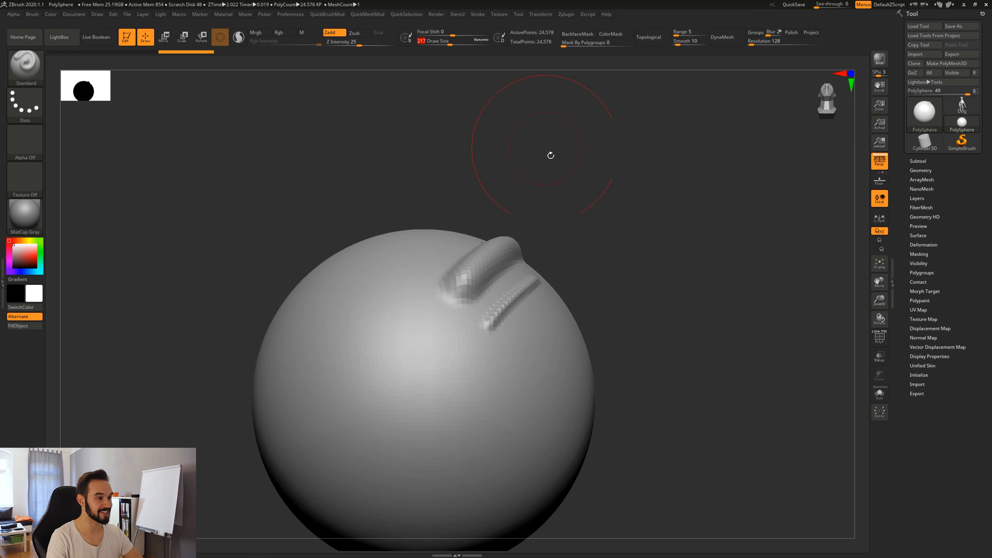
drag(549, 153, 593, 328)
mouse_move(516, 410)
mouse_down()
mouse_move(481, 426)
mouse_move(487, 414)
mouse_up()
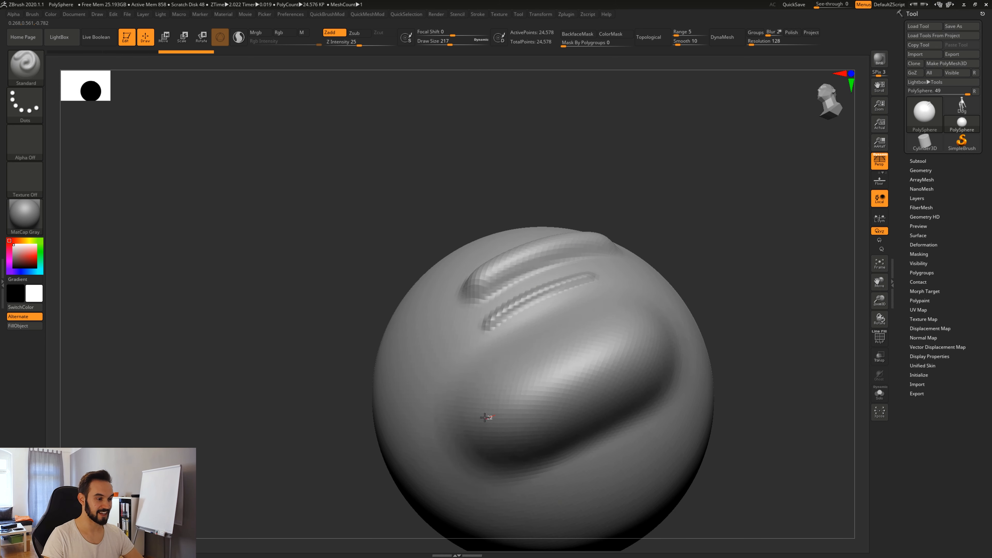
mouse_move(632, 219)
mouse_down()
mouse_move(664, 203)
mouse_move(682, 222)
mouse_move(620, 265)
mouse_move(604, 239)
mouse_up()
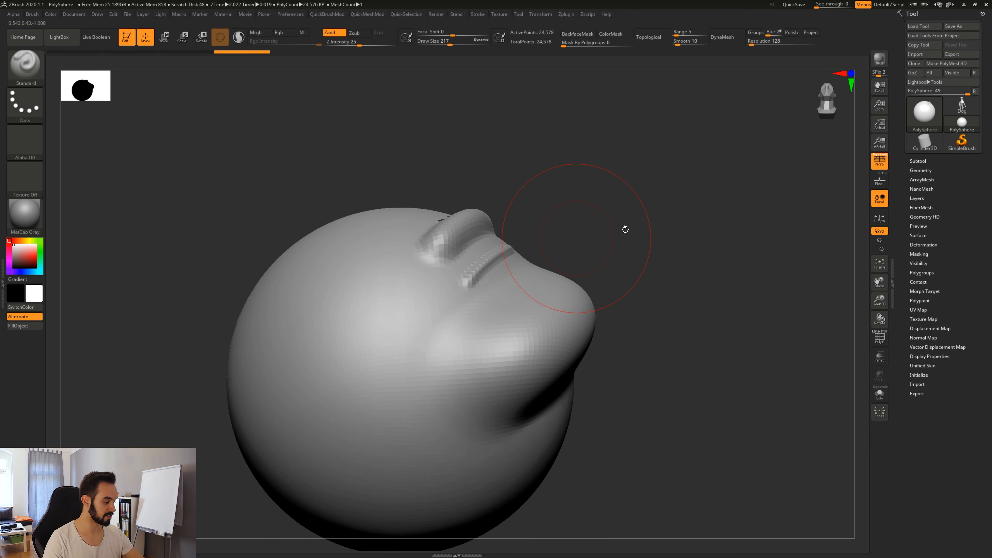
Undo the thin ridge and the broad bulge on the sphere.
key(ctrl+z)
key(ctrl+z)
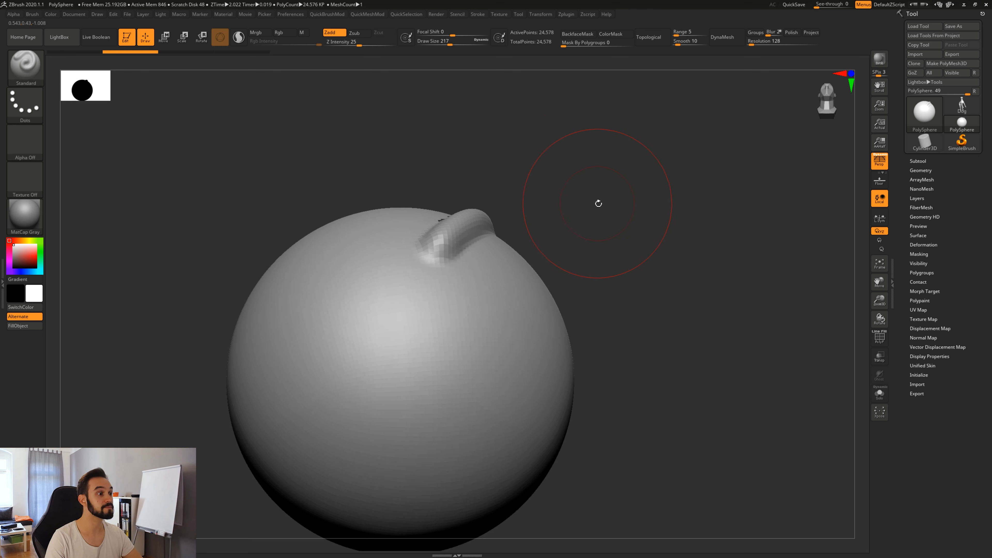
drag(599, 204, 614, 193)
Set the Draw Size to 77 and sculpt two more diagonal ridges below the first one on the sphere.
drag(449, 44, 438, 45)
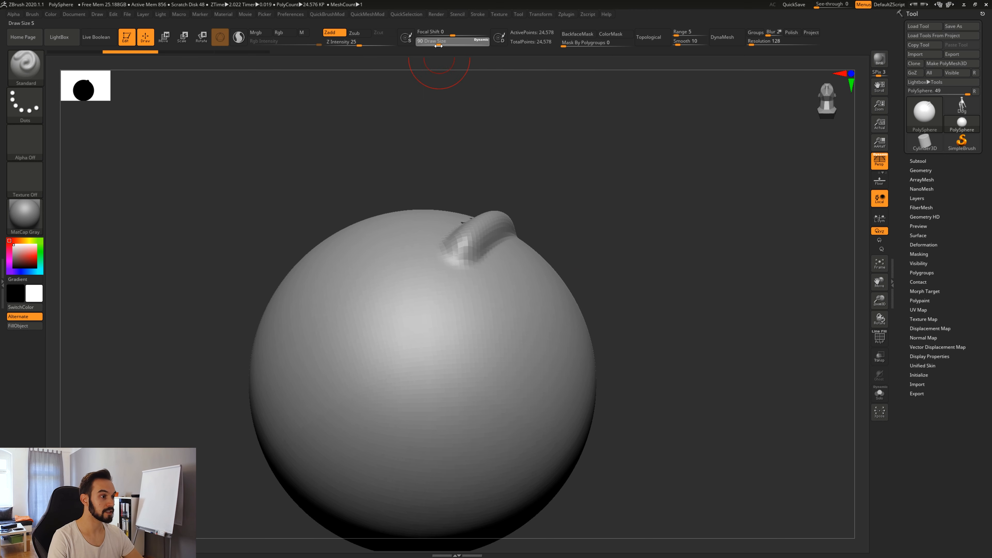
drag(571, 159, 577, 165)
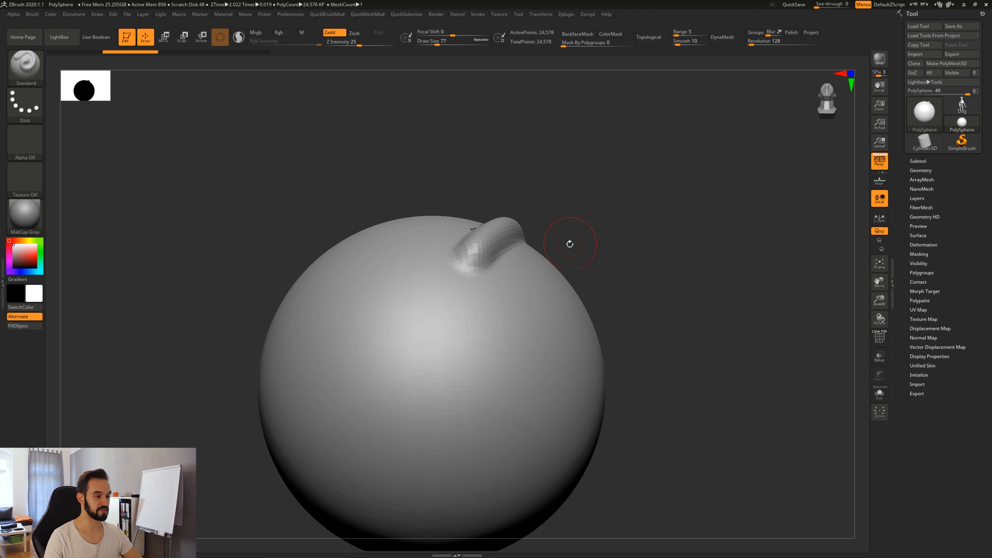
drag(604, 255, 586, 215)
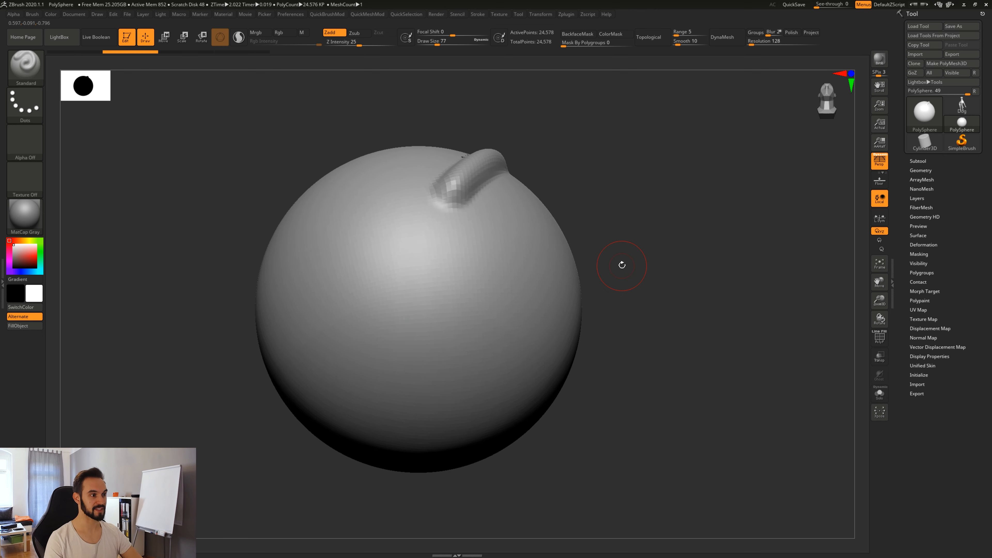
drag(433, 289, 508, 220)
alt+drag(607, 291, 598, 354)
drag(410, 334, 472, 291)
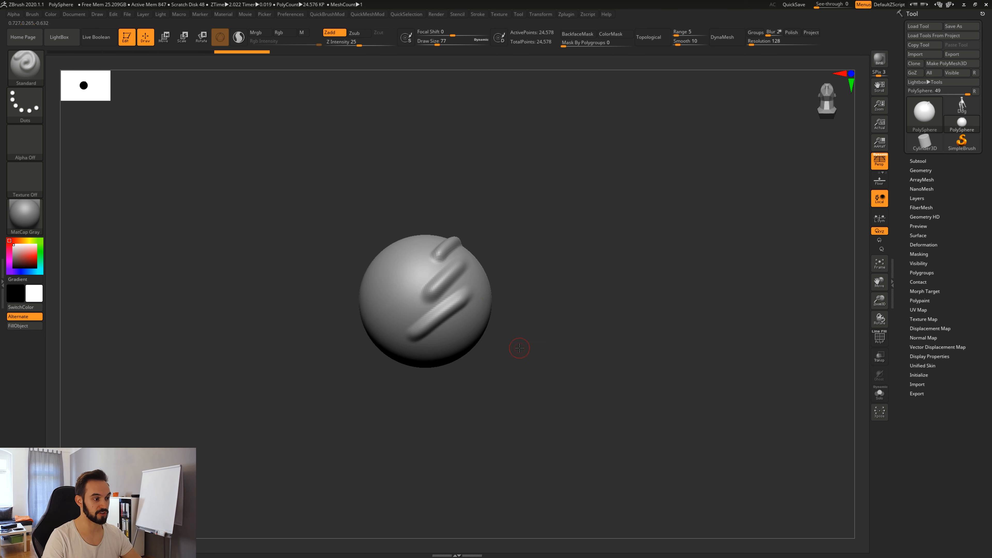
drag(520, 348, 509, 339)
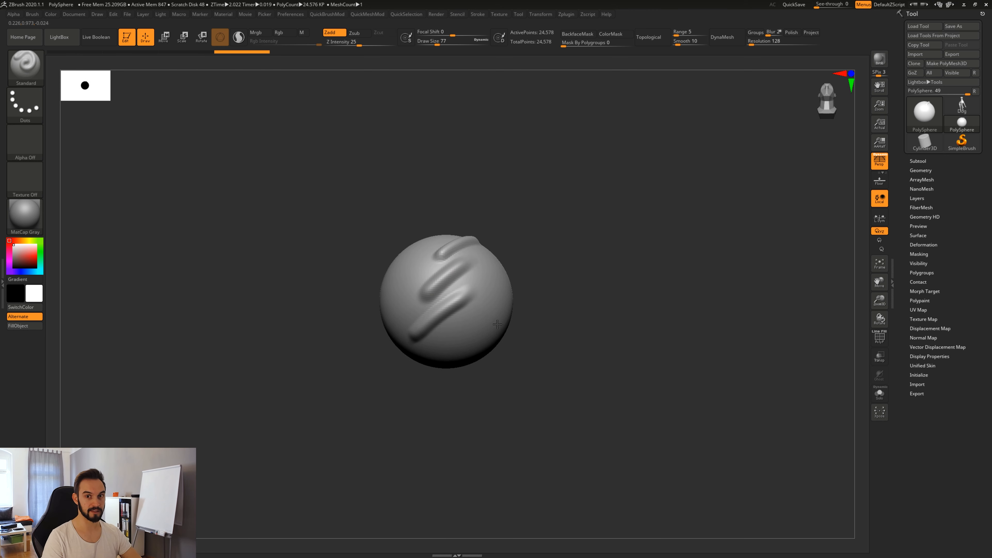
mouse_move(523, 338)
alt+mouse_down()
mouse_move(507, 339)
mouse_move(508, 365)
alt+mouse_up()
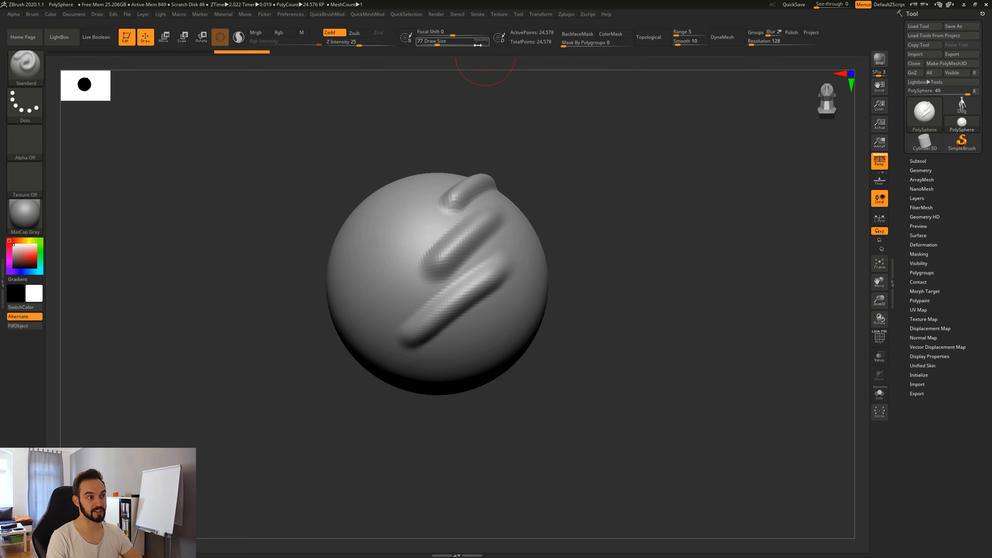
Sculpt test strokes of varying width across the sphere from near and far, keeping the same Draw Size.
mouse_move(576, 330)
alt+mouse_down()
mouse_move(586, 336)
mouse_move(587, 391)
alt+mouse_up()
drag(483, 375, 643, 233)
alt+drag(751, 401, 692, 336)
drag(508, 391, 545, 346)
mouse_move(601, 364)
mouse_down()
mouse_move(559, 351)
mouse_move(602, 359)
mouse_up()
drag(613, 310, 569, 376)
mouse_move(595, 328)
alt+mouse_down()
mouse_move(662, 416)
mouse_move(650, 378)
mouse_move(579, 293)
mouse_move(566, 352)
alt+mouse_up()
mouse_move(364, 284)
mouse_down()
mouse_move(345, 414)
mouse_move(332, 264)
mouse_move(344, 259)
mouse_up()
ctrl+right_drag(436, 253, 489, 249)
mouse_move(406, 219)
mouse_down()
mouse_move(440, 285)
mouse_move(478, 239)
mouse_up()
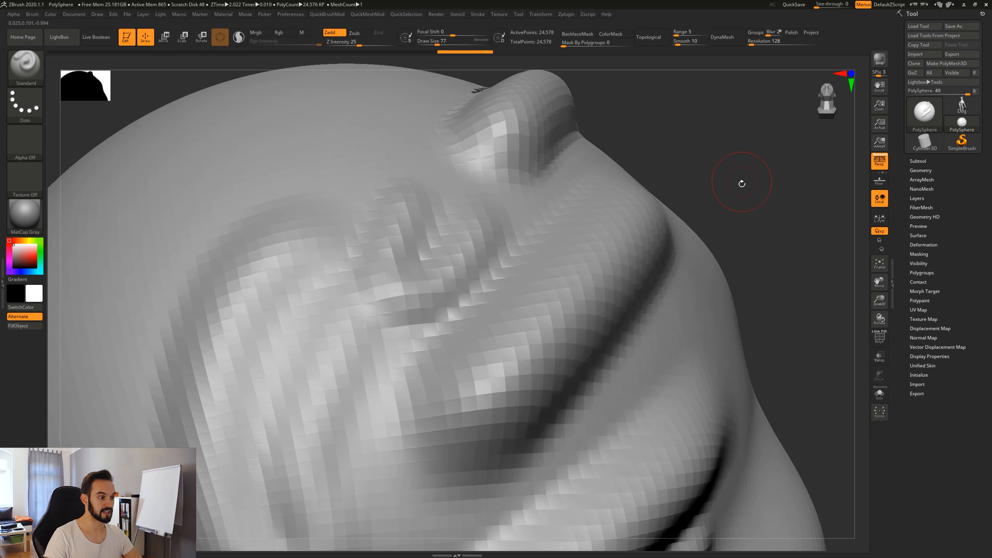
mouse_move(742, 184)
alt+mouse_down()
mouse_move(487, 414)
mouse_move(578, 401)
mouse_move(576, 369)
mouse_move(592, 375)
mouse_move(586, 402)
alt+mouse_up()
drag(432, 266, 466, 340)
mouse_move(660, 352)
mouse_down()
mouse_move(613, 336)
mouse_move(625, 333)
mouse_up()
drag(699, 371, 620, 348)
Undo the test strokes back to the single original ridge on the sphere.
key(ctrl+z)
key(ctrl+z)
key(ctrl+z)
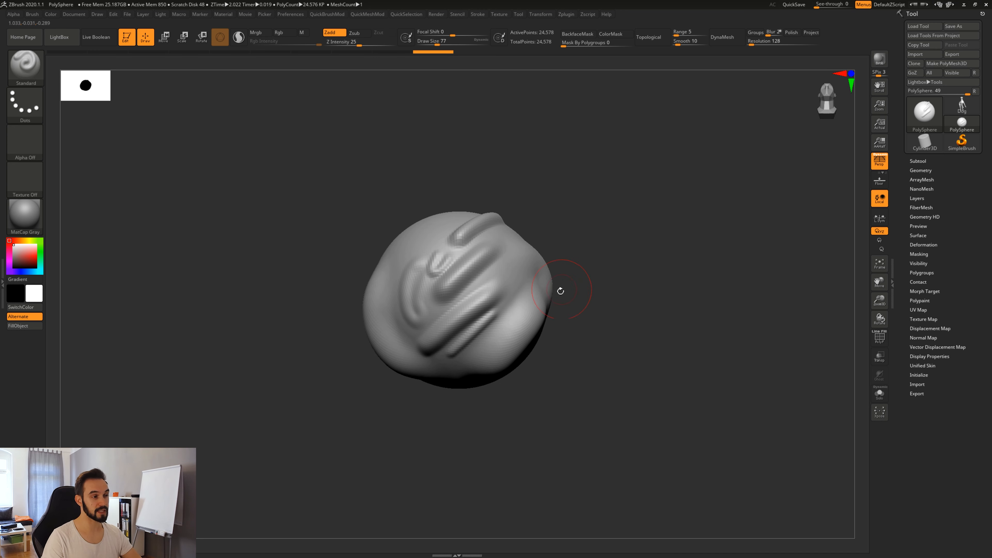
key(ctrl+z)
key(ctrl+z)
key(ctrl+z)
key(ctrl+z)
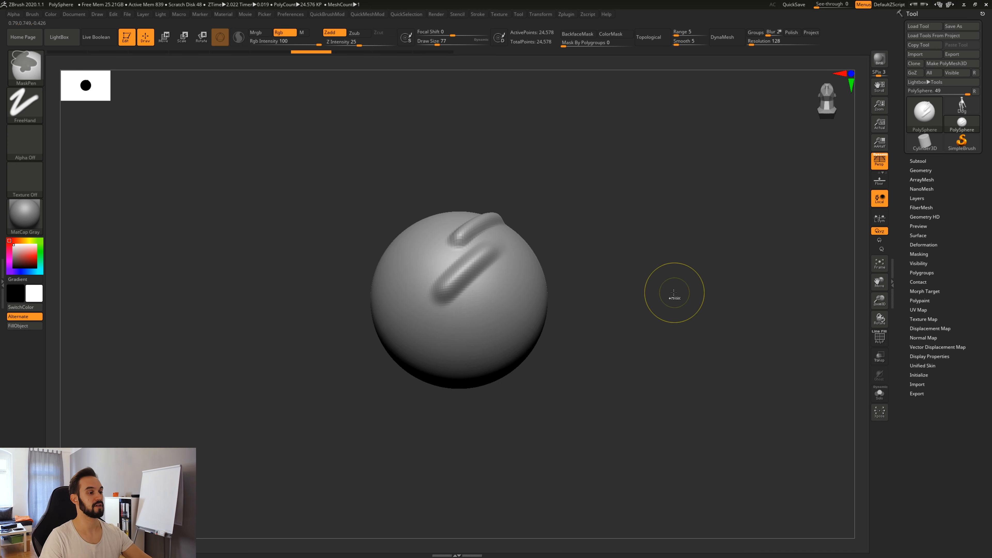
Try much larger brush sizes through the quick pop-up controls and set the Draw Size to 97.
key(s)
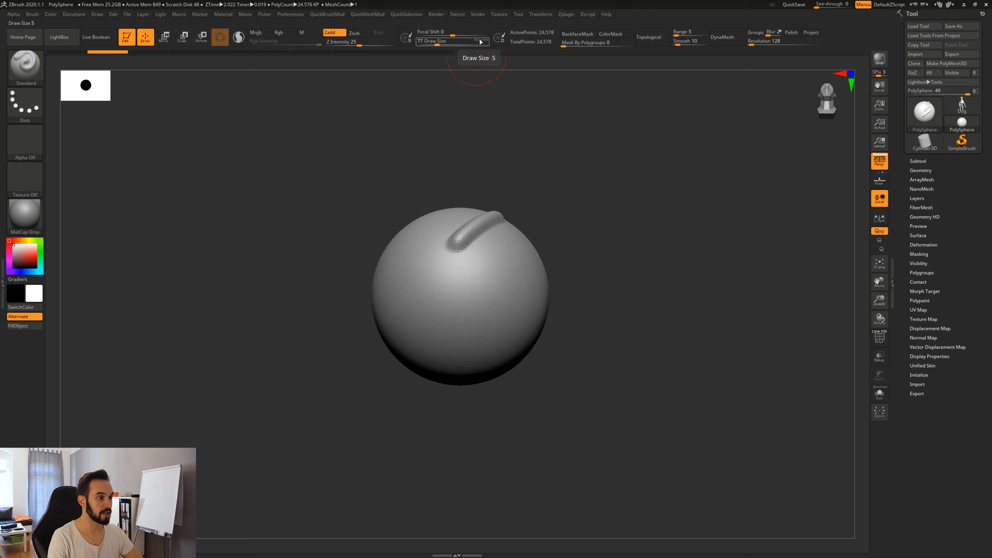
key(space)
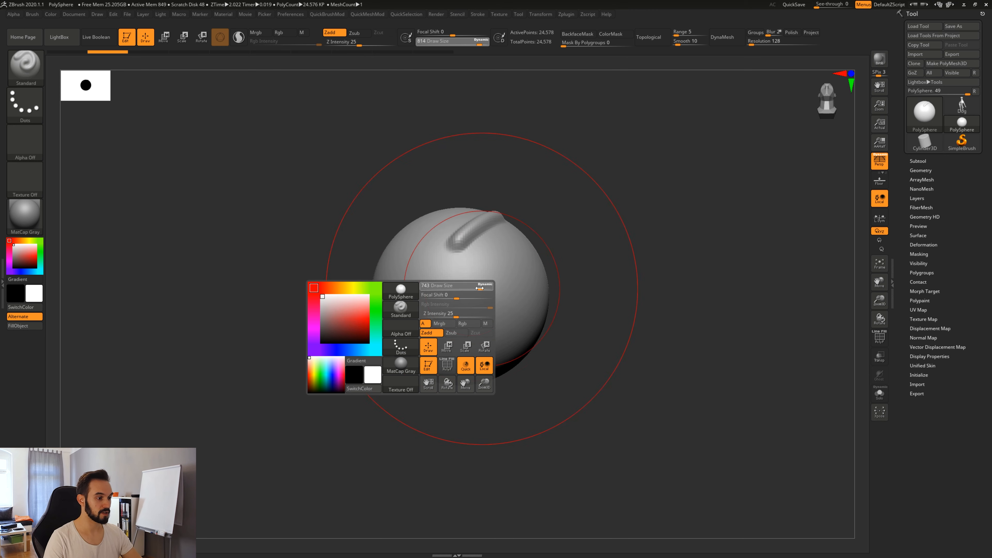
drag(482, 287, 453, 286)
drag(444, 41, 439, 42)
mouse_move(560, 211)
alt+mouse_down()
mouse_move(590, 258)
mouse_move(657, 299)
mouse_move(627, 317)
mouse_move(627, 308)
mouse_move(645, 324)
mouse_move(617, 317)
alt+mouse_up()
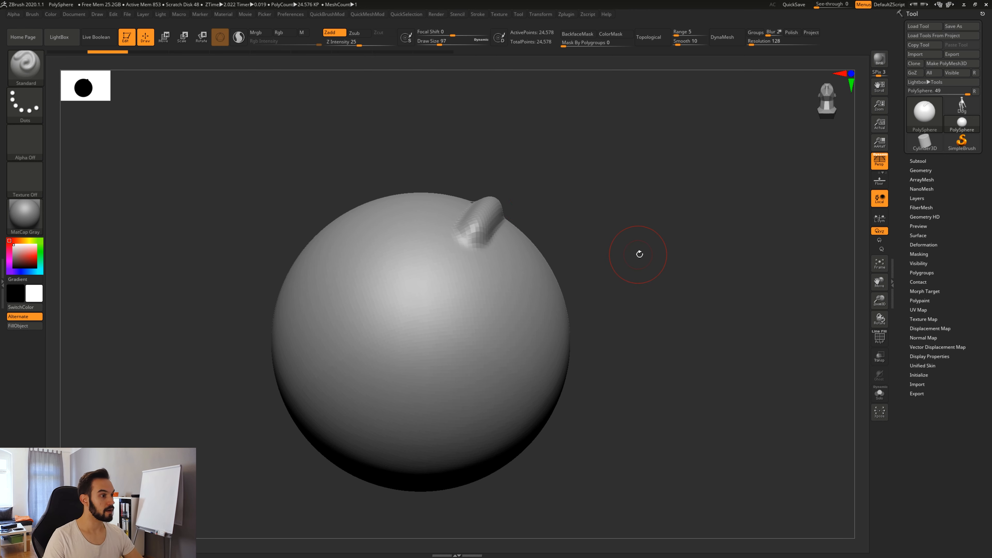
drag(639, 254, 636, 301)
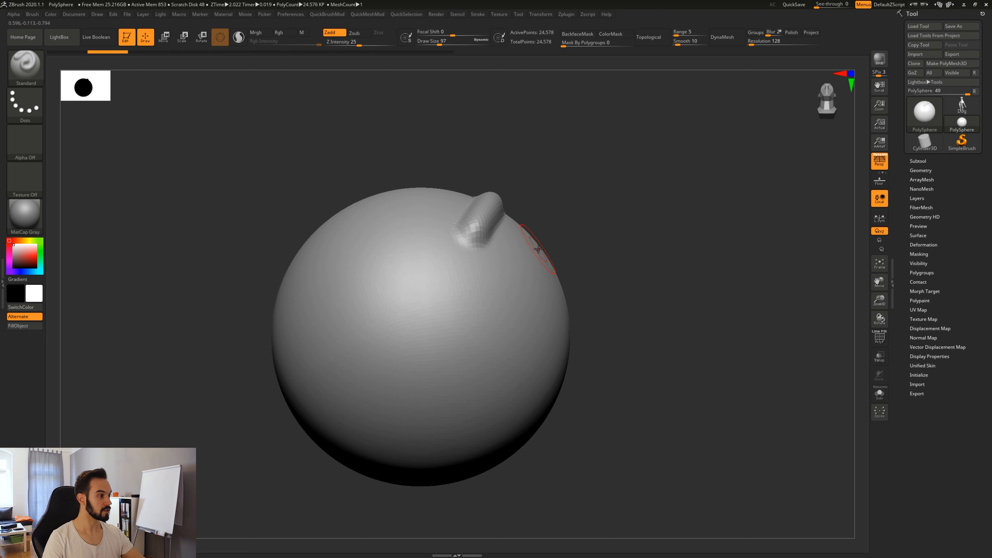
drag(568, 210, 546, 225)
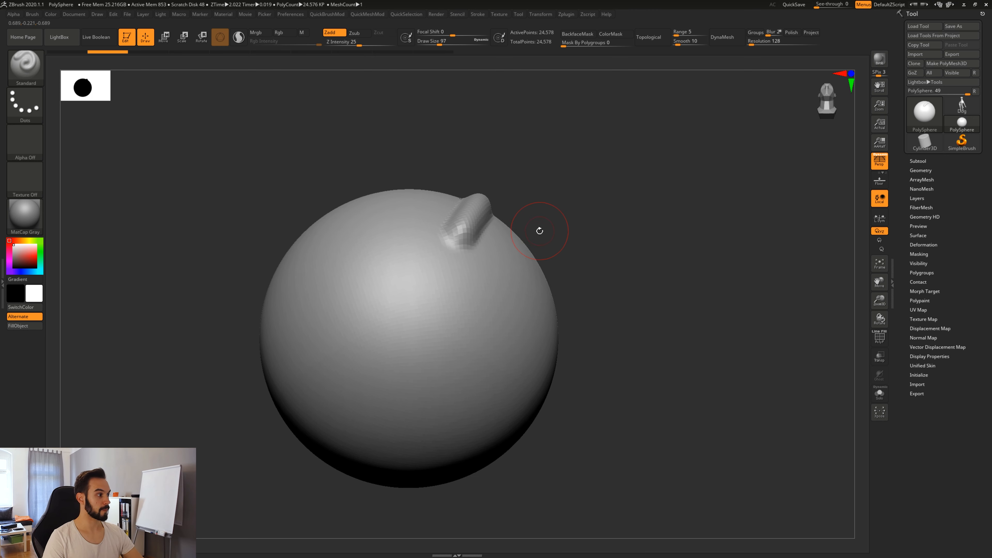
Compare the Focal Shift of the DamStandard and TrimDynamic brushes, and make the Standard brush active again.
key(b)
key(d)
key(s)
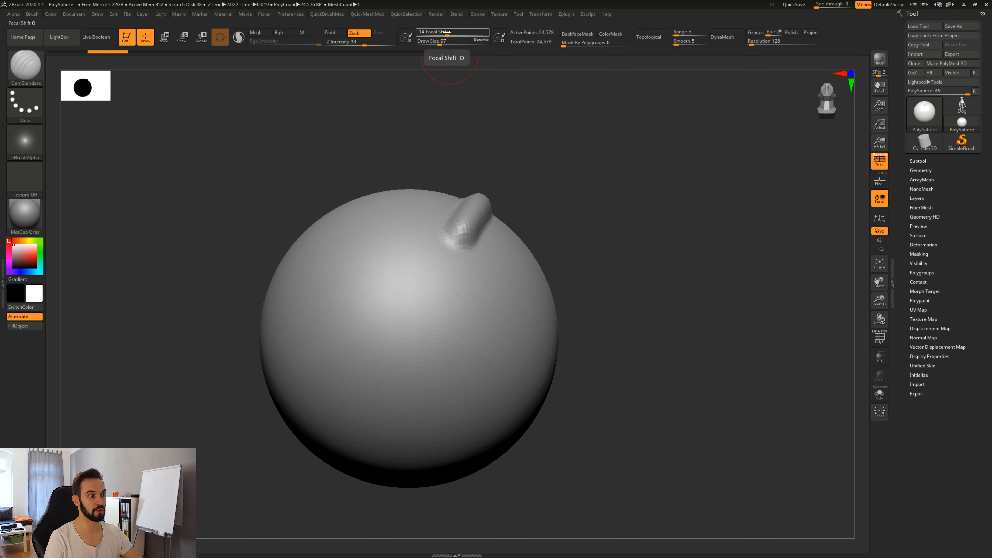
key(b)
key(t)
key(d)
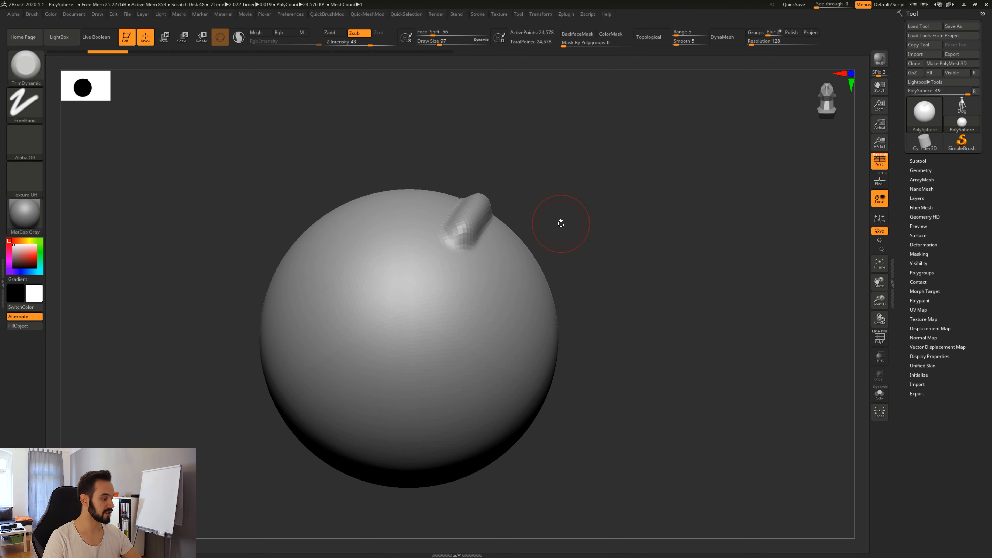
key(1)
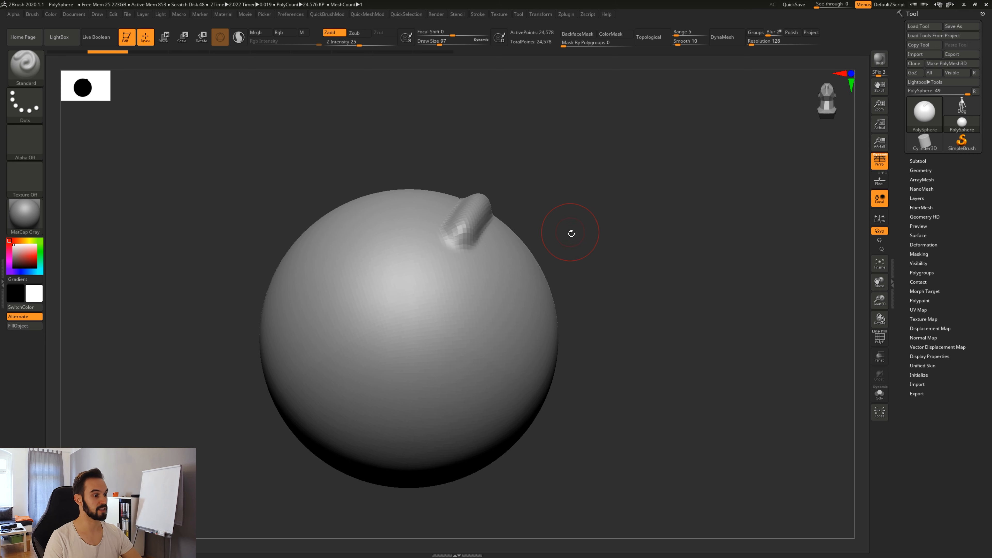
Set the Standard brush's Focal Shift to -51 and sculpt a wide, full diagonal ridge with two strokes beside the original one.
drag(577, 245, 575, 252)
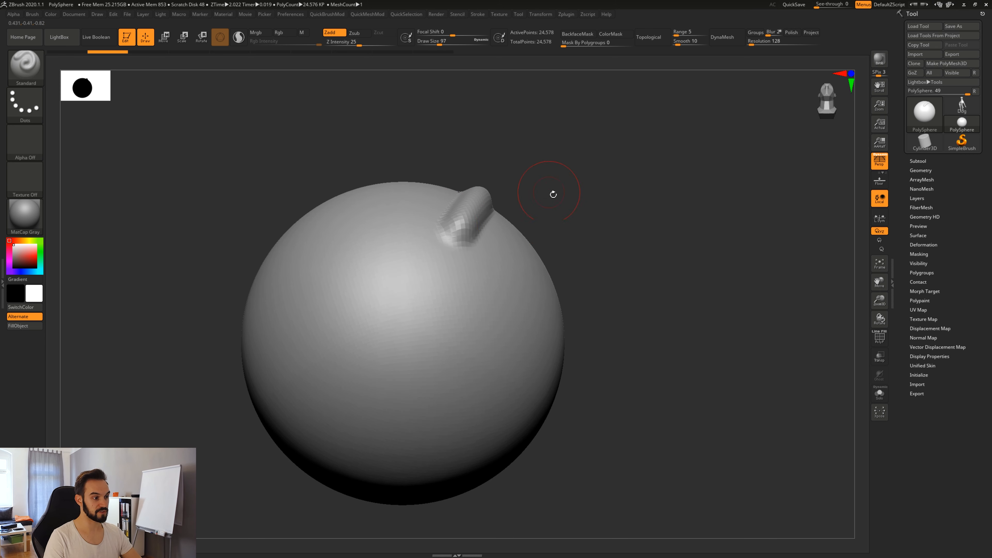
drag(552, 193, 515, 202)
alt+drag(469, 250, 499, 235)
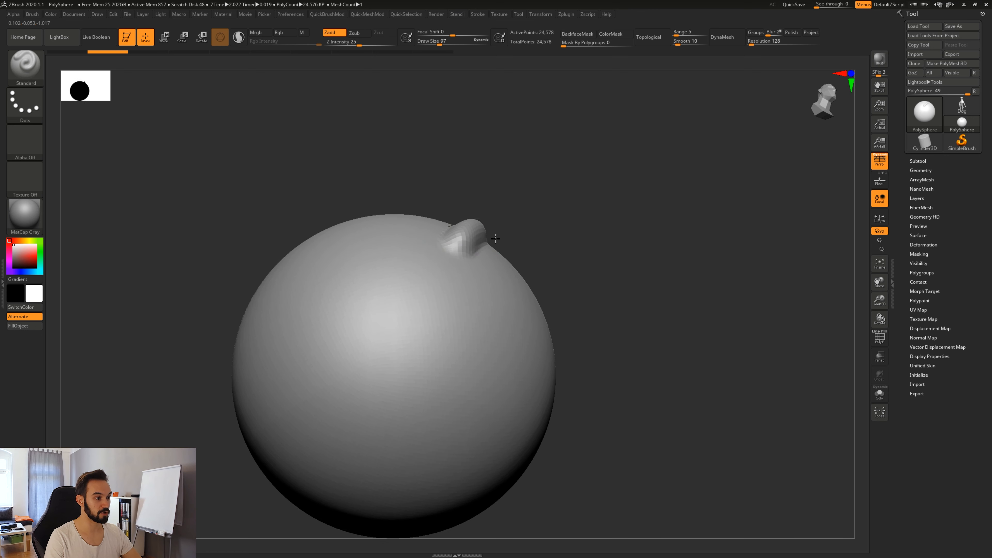
mouse_move(569, 199)
shift+mouse_down()
mouse_move(629, 203)
mouse_move(590, 217)
shift+mouse_up()
drag(517, 170, 543, 155)
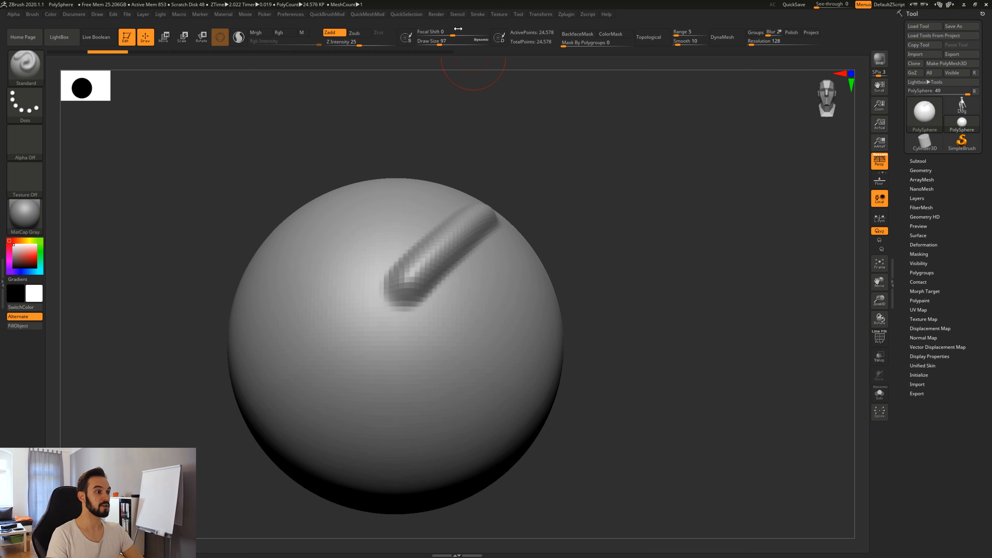
drag(453, 33, 434, 36)
alt+drag(571, 248, 566, 267)
drag(332, 288, 408, 213)
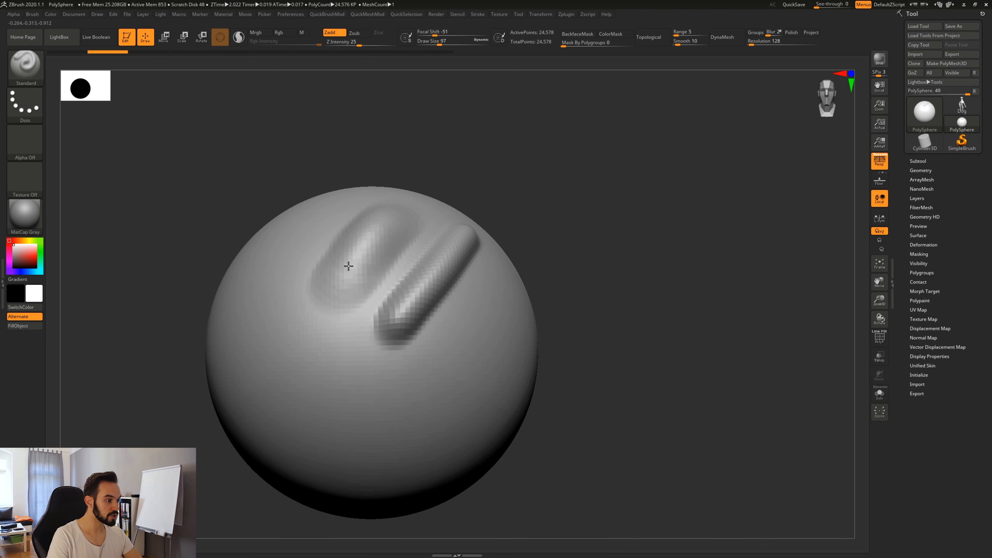
drag(324, 304, 403, 202)
Set the Focal Shift to 49 and sculpt a narrower diagonal ridge on the other side of the original one.
drag(435, 34, 469, 35)
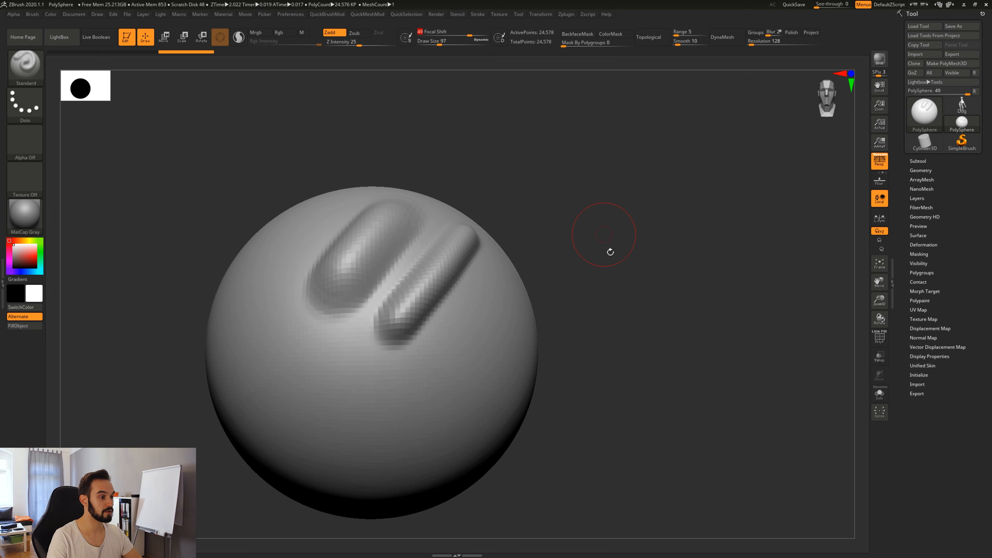
drag(609, 250, 578, 242)
drag(460, 364, 517, 289)
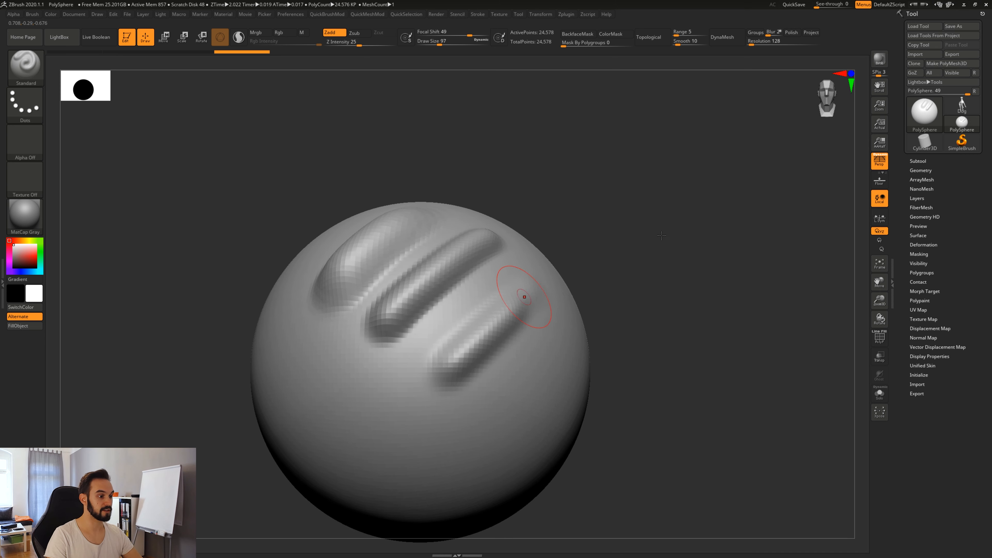
Set the Standard brush's Focal Shift to -41 and view the three ridges in profile.
drag(576, 181, 515, 172)
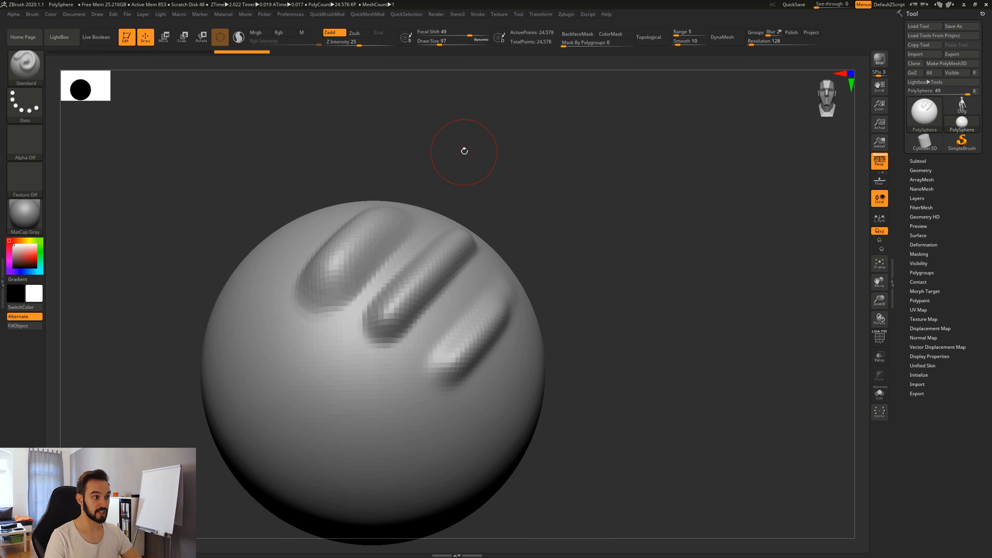
drag(469, 34, 438, 35)
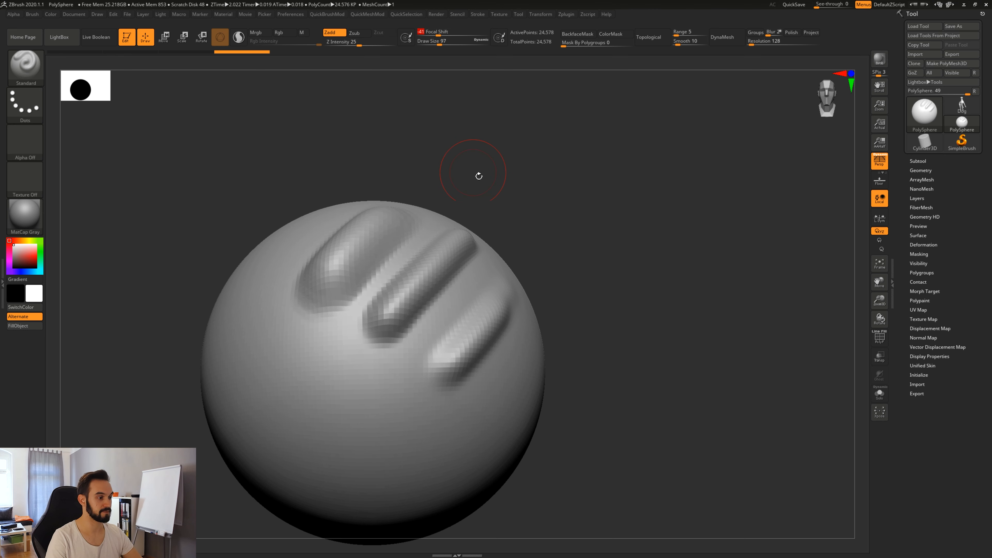
mouse_move(479, 176)
mouse_down()
mouse_move(519, 152)
mouse_move(504, 140)
mouse_up()
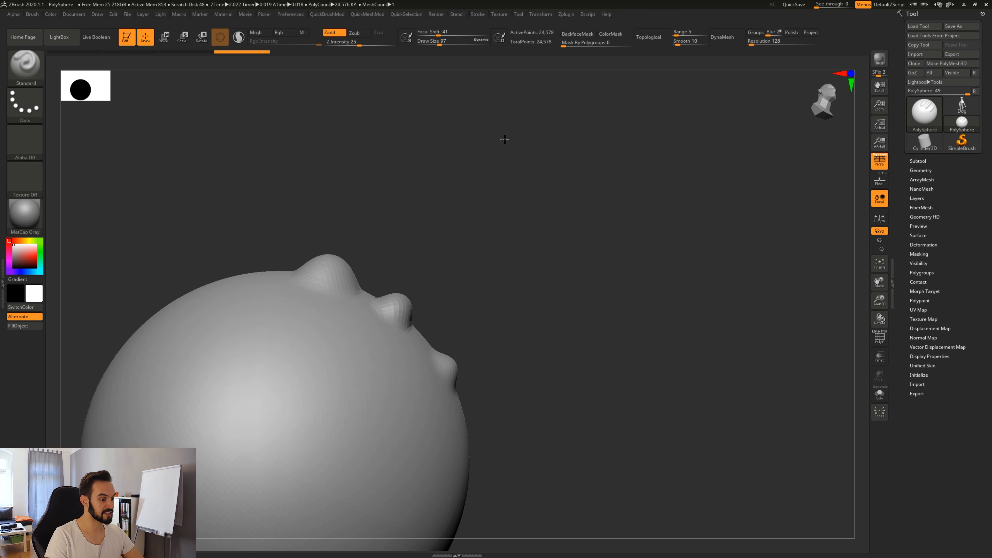
alt+drag(498, 229, 601, 168)
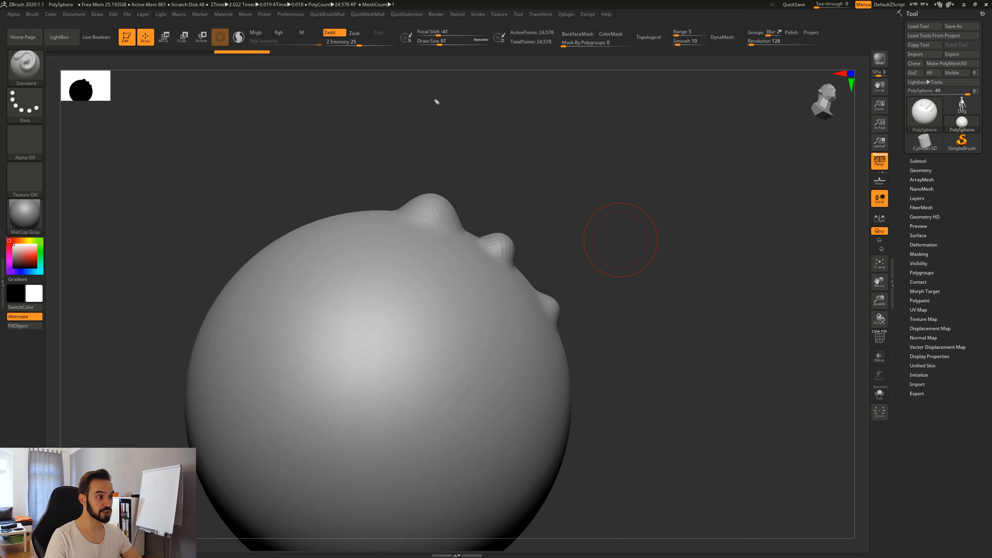
Mark the width and outline of the ridges with pen annotations over the profile view and clear the markings.
drag(396, 204, 421, 126)
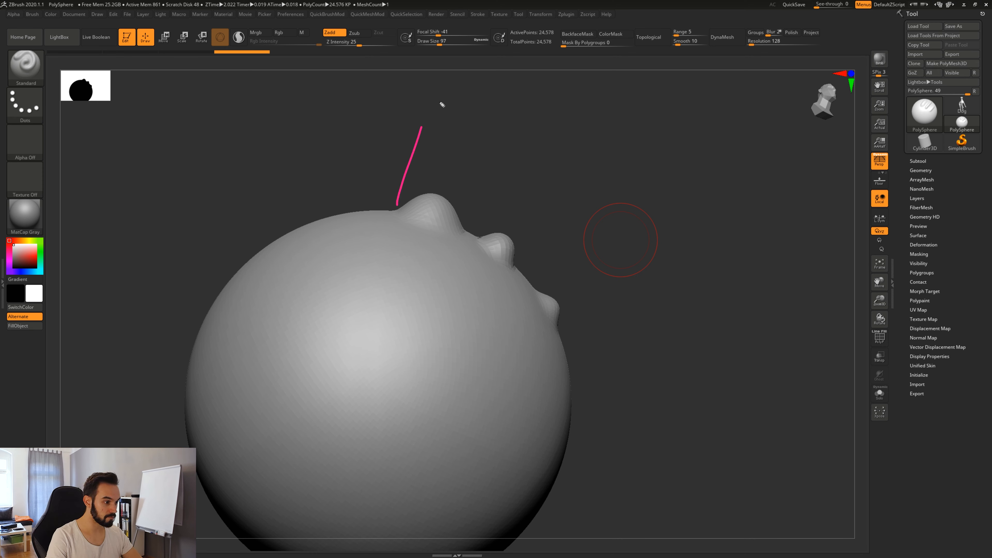
drag(466, 226, 496, 137)
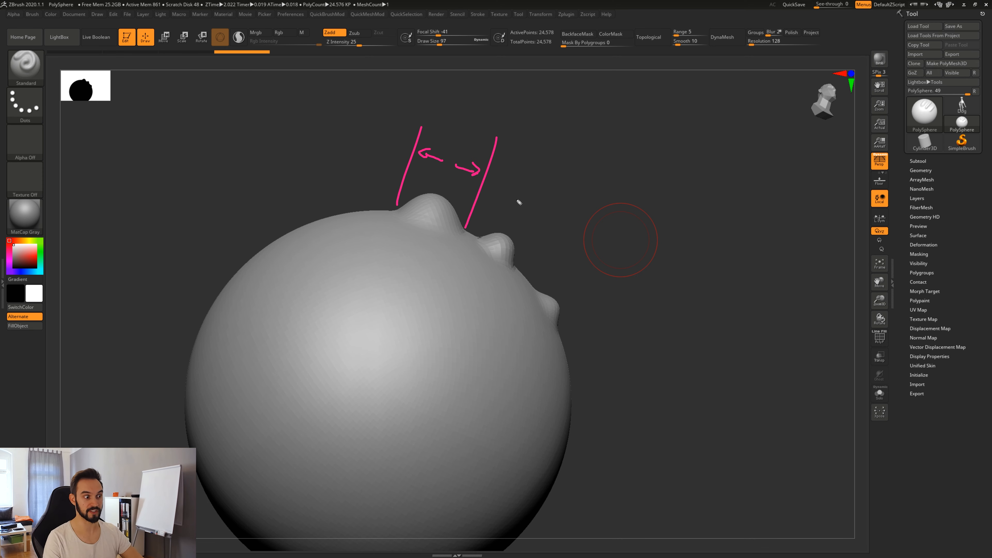
drag(537, 289, 615, 248)
drag(557, 326, 667, 261)
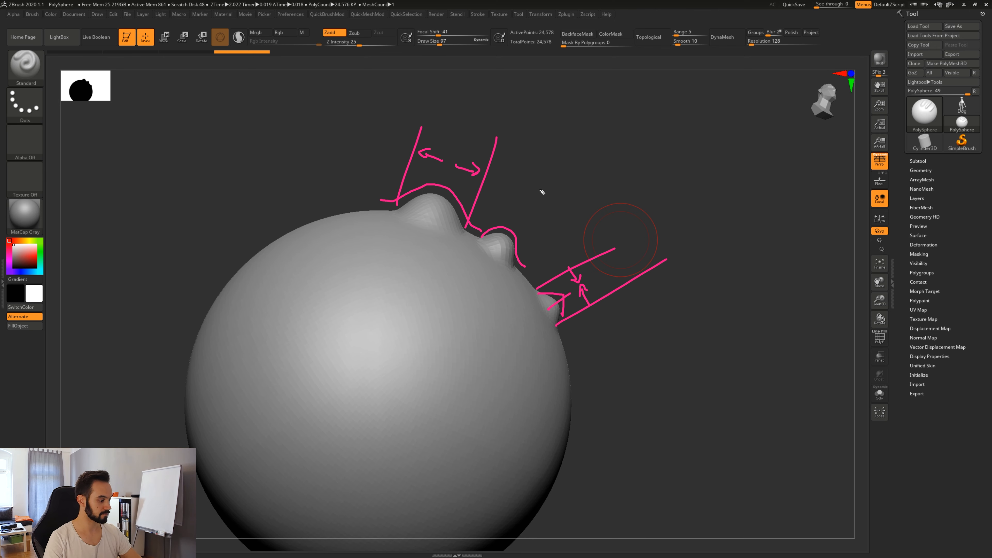
key(Escape)
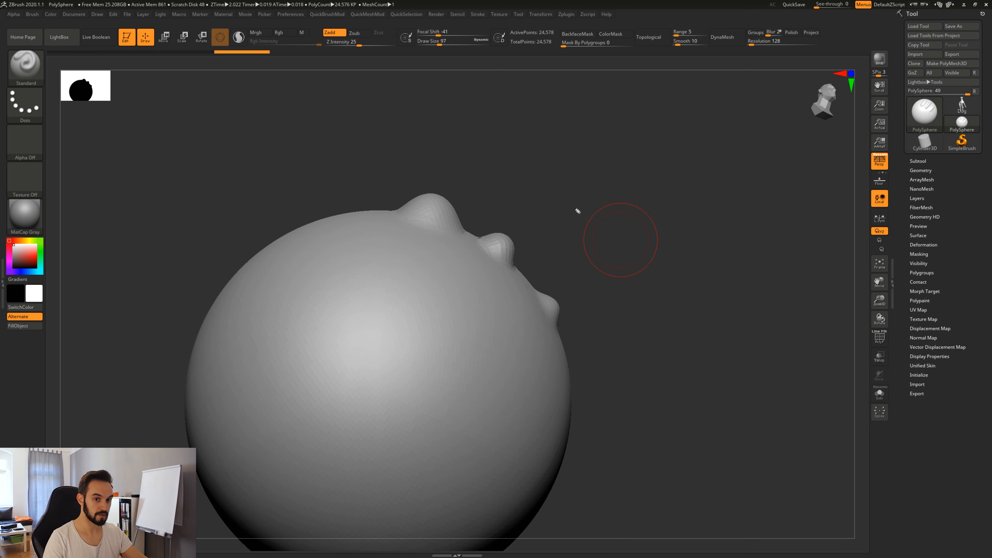
Undo the three diagonal ridges comparing the Focal Shift values to get back a smooth sphere.
mouse_move(560, 238)
mouse_down()
mouse_move(631, 225)
mouse_move(633, 241)
mouse_up()
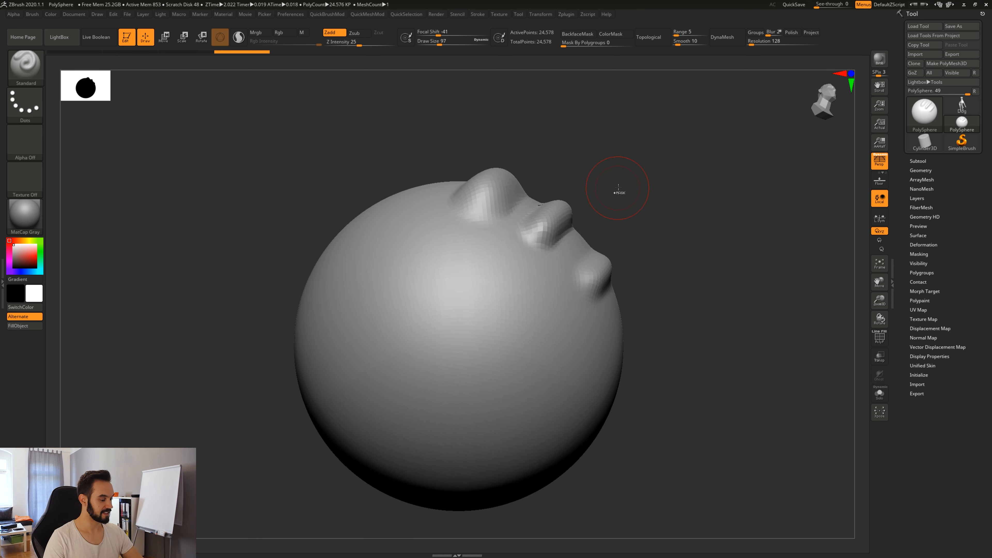
key(ctrl+z)
key(ctrl+z)
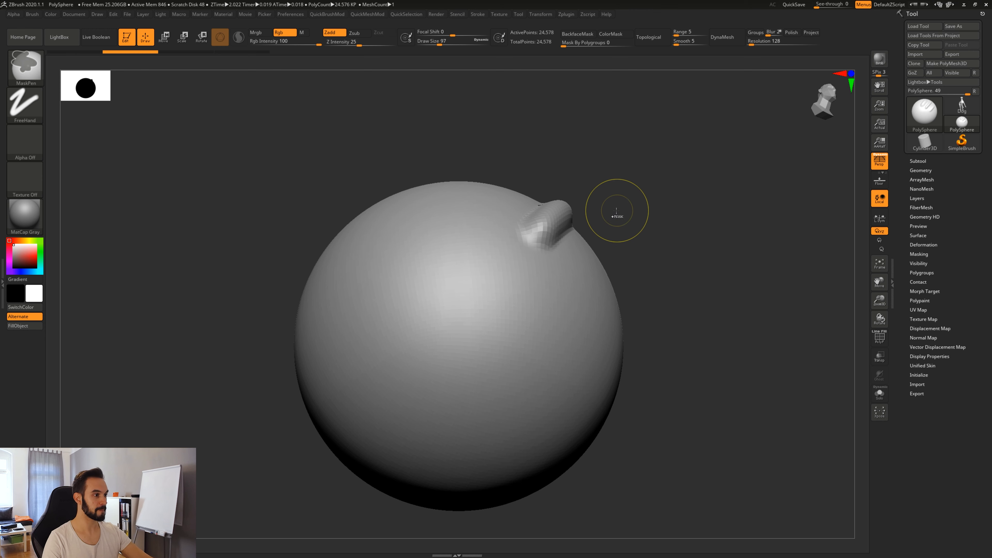
key(ctrl+z)
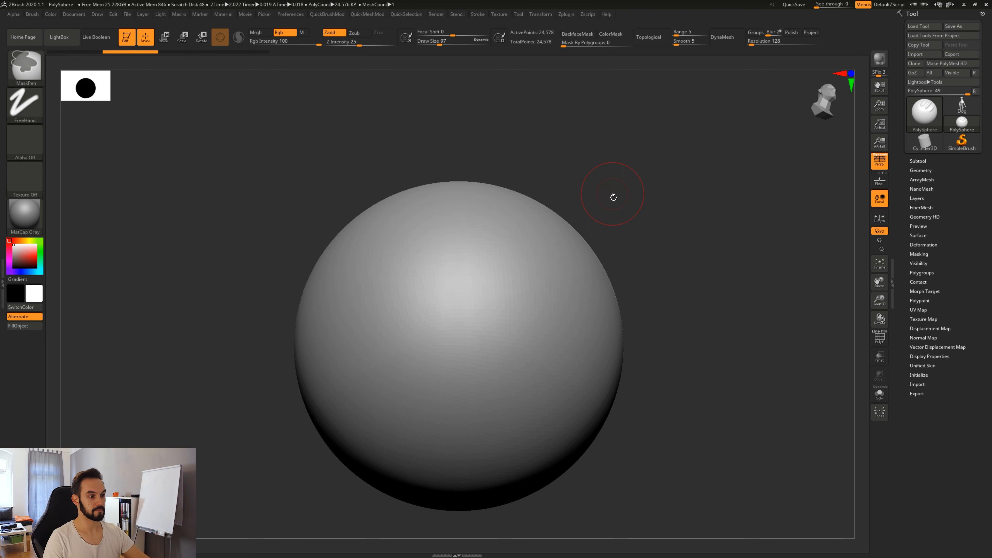
key(ctrl+z)
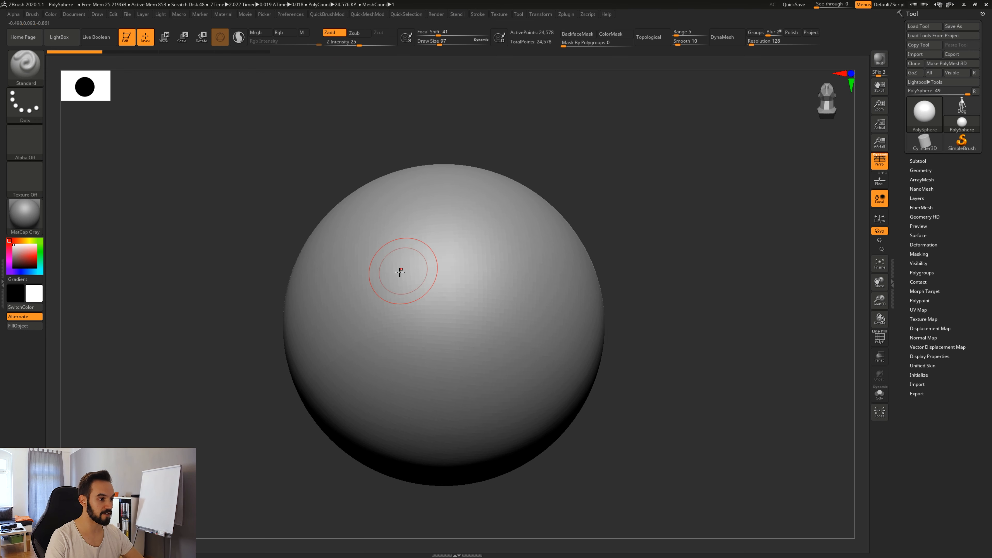
Sculpt a diagonal ridge on the upper part of the sphere at Z Intensity 25.
mouse_move(399, 271)
mouse_down()
mouse_move(460, 201)
mouse_move(381, 268)
mouse_move(441, 224)
mouse_up()
drag(526, 151, 601, 131)
shift+drag(547, 174, 492, 199)
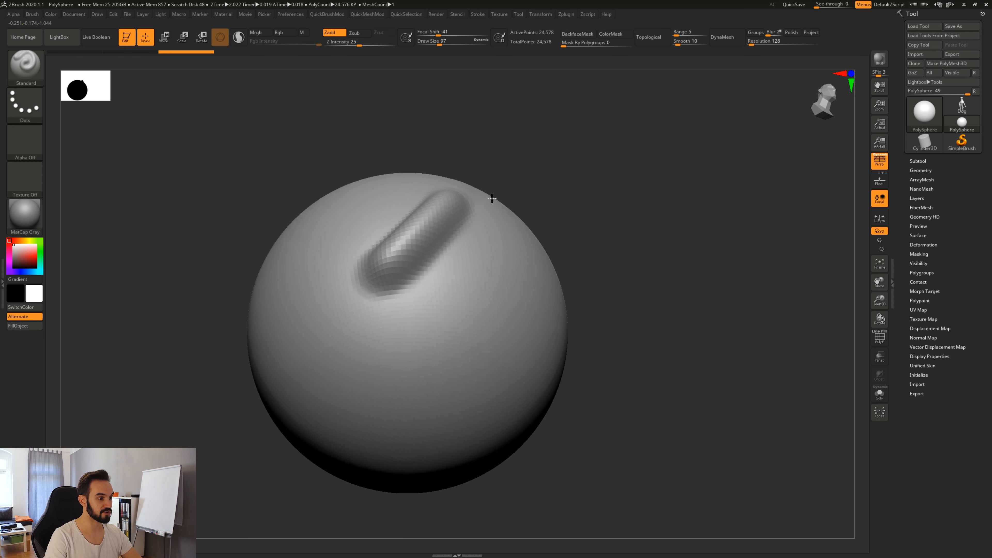
Set the Z Intensity to 52 and sculpt a second diagonal ridge beside the first.
drag(359, 42, 374, 43)
mouse_move(394, 148)
alt+mouse_down()
mouse_move(417, 331)
mouse_move(410, 344)
mouse_move(504, 246)
alt+mouse_up()
mouse_move(523, 235)
mouse_down()
mouse_move(558, 284)
mouse_move(409, 419)
mouse_up()
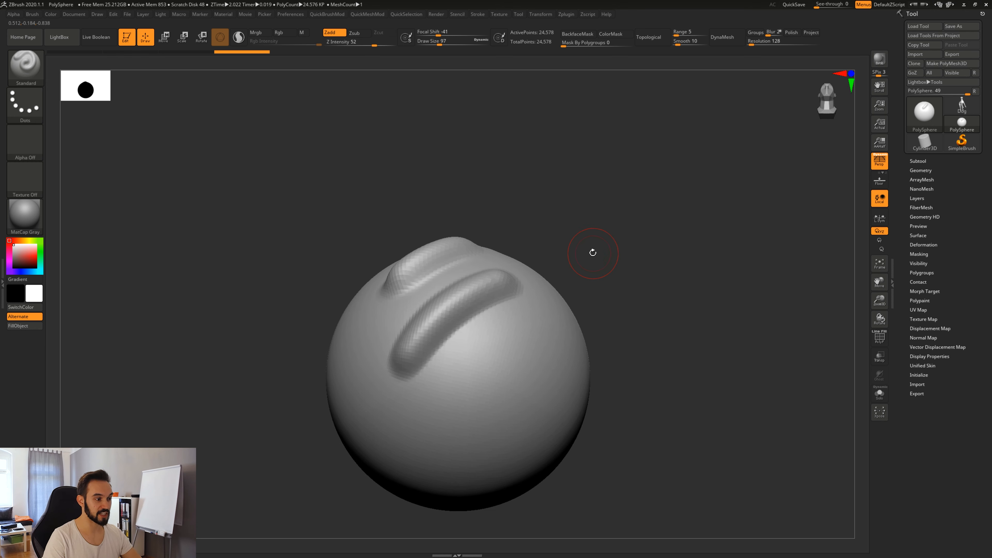
drag(592, 253, 623, 272)
Raise the Z Intensity to 100 and sculpt a third, much stronger ridge next to the second.
drag(371, 43, 405, 51)
drag(570, 390, 492, 324)
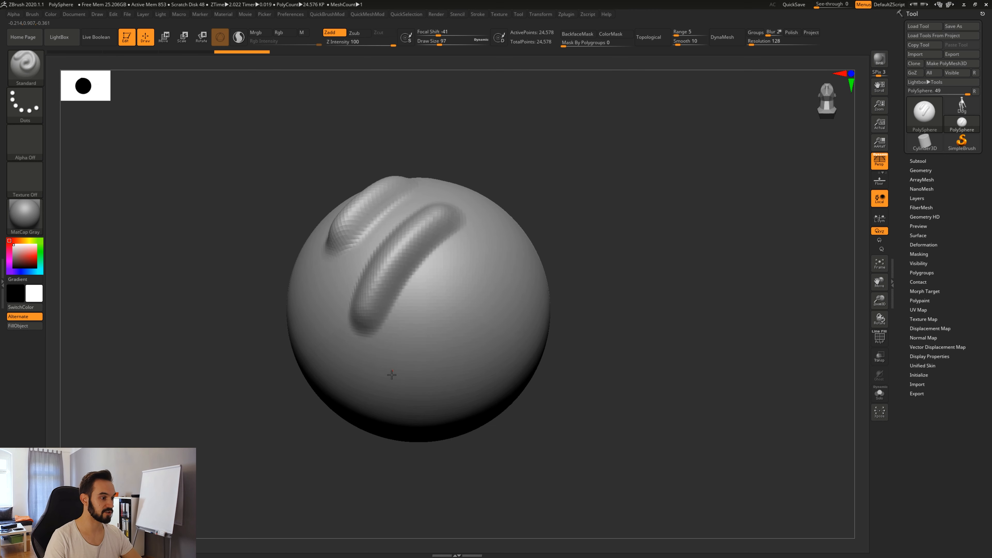
drag(392, 374, 504, 235)
mouse_move(554, 250)
mouse_down()
mouse_move(521, 297)
mouse_move(217, 350)
mouse_up()
drag(335, 340, 631, 272)
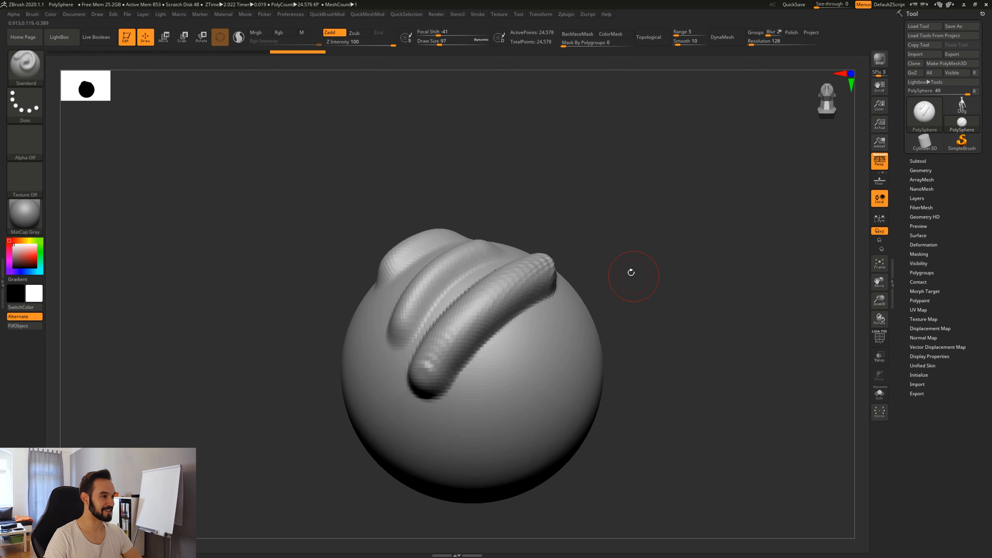
Undo the ridges sculpted with the different Z Intensity values.
key(ctrl+z)
key(ctrl+z)
key(ctrl+z)
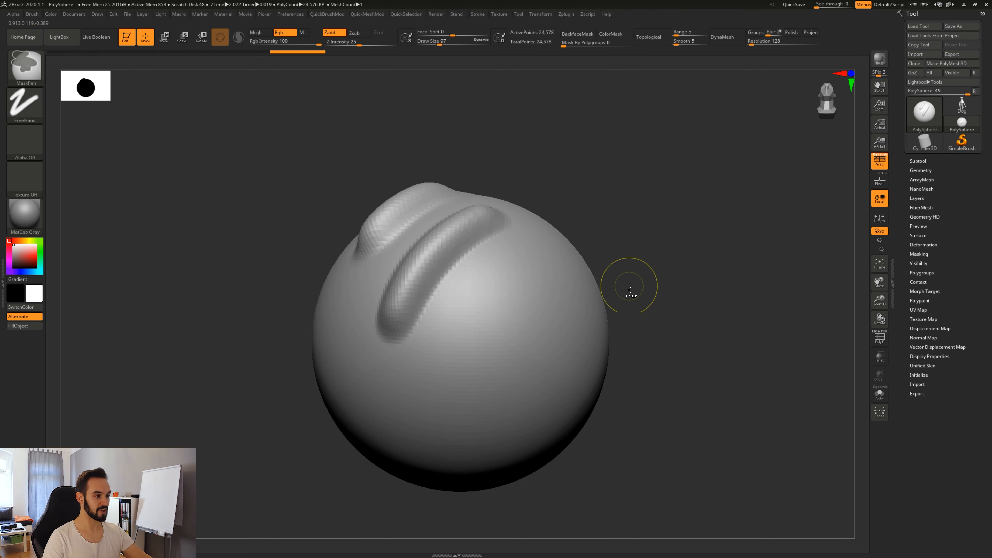
key(ctrl+z)
key(ctrl+z)
key(ctrl+z)
Set the Z Intensity to 10 and sculpt faint diagonal and curved strokes across the front of the sphere.
mouse_move(363, 42)
mouse_down()
mouse_move(389, 43)
mouse_move(347, 43)
mouse_up()
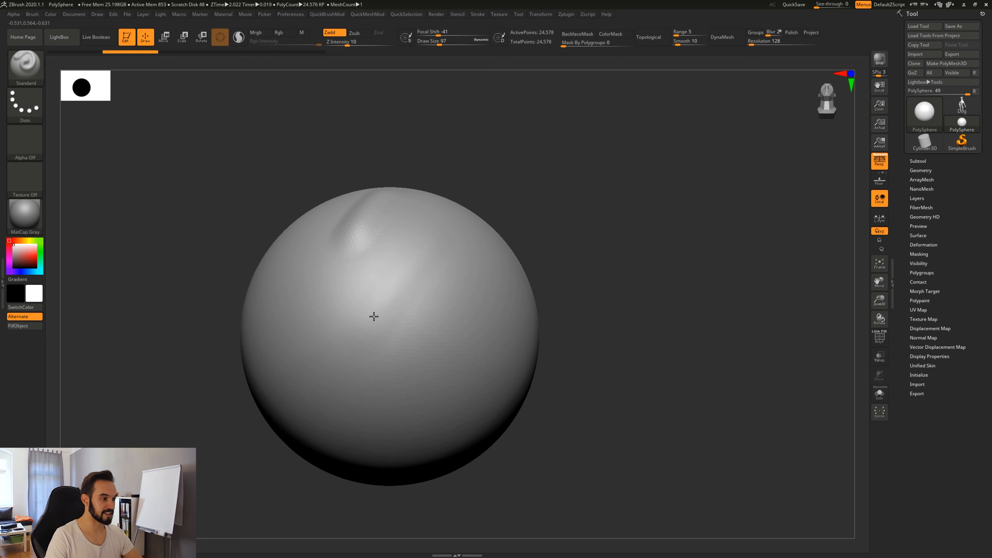
mouse_move(374, 316)
mouse_down()
mouse_move(445, 250)
mouse_move(401, 350)
mouse_move(343, 357)
mouse_move(306, 322)
mouse_move(304, 347)
mouse_move(313, 308)
mouse_move(387, 420)
mouse_up()
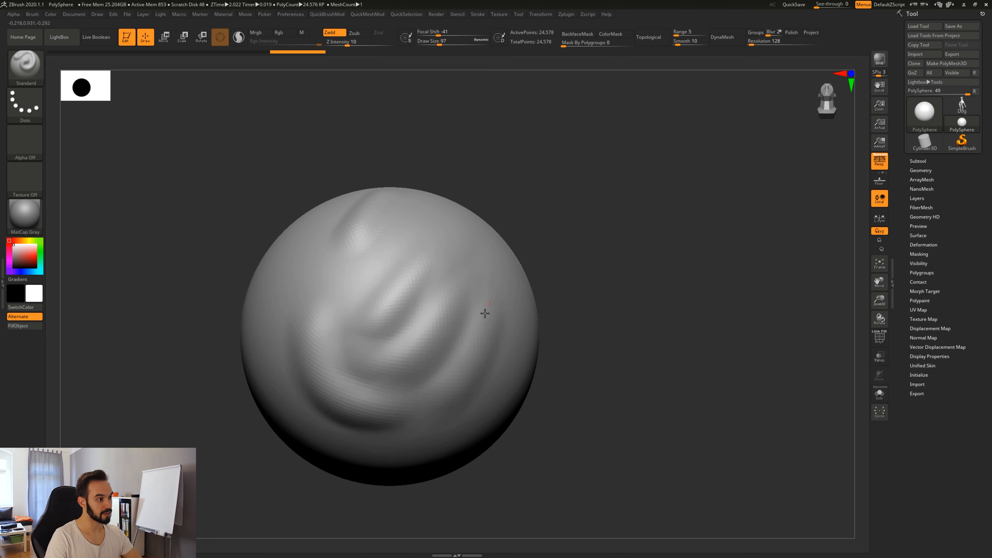
Undo the faint low-intensity strokes on the sphere.
key(ctrl+z)
key(ctrl+z)
key(ctrl+z)
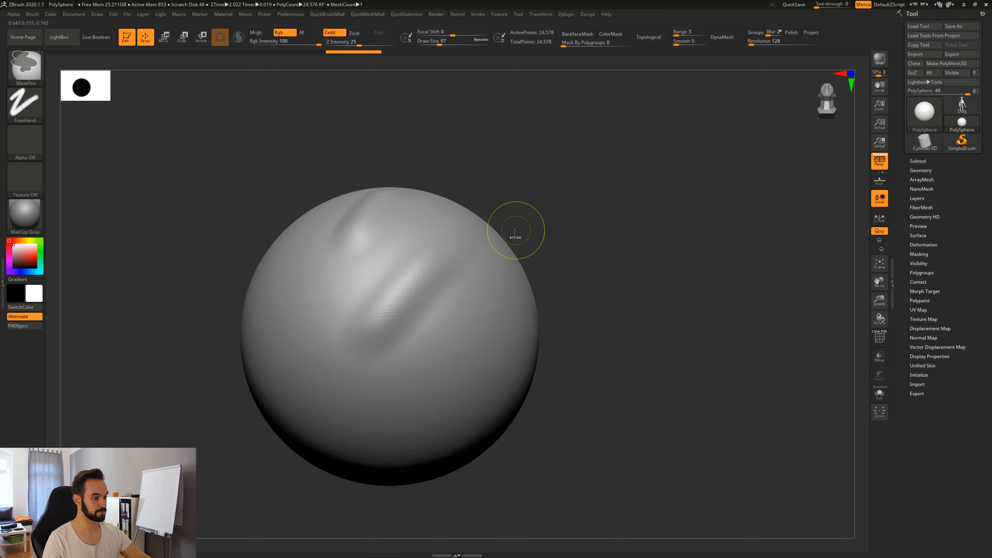
key(ctrl+z)
key(ctrl+z)
mouse_move(554, 226)
mouse_down()
mouse_move(574, 216)
mouse_move(546, 169)
mouse_up()
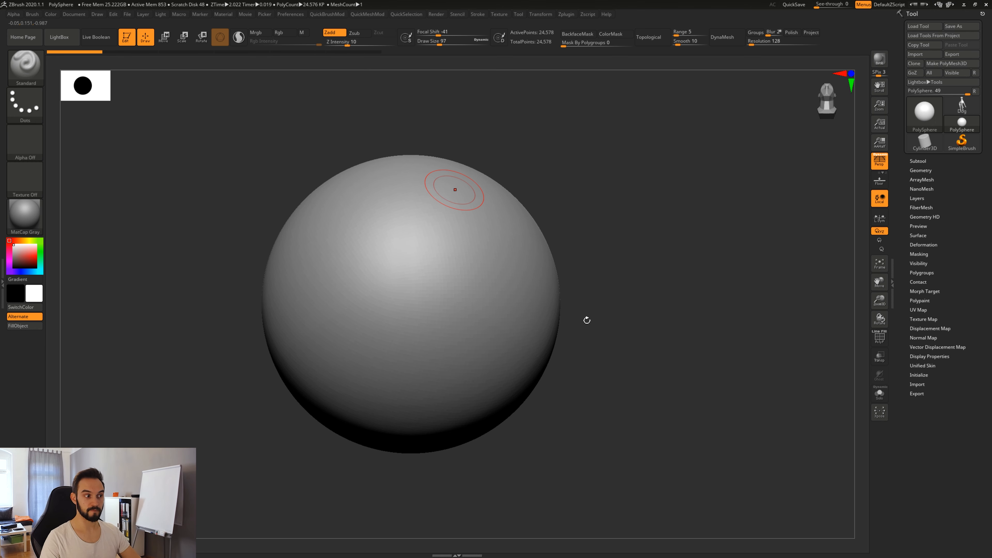
Set the Z Intensity to 24 and build up a raised patch of overlapping diagonal ridges on the sphere's upper front.
drag(407, 291, 459, 228)
drag(348, 42, 359, 43)
drag(402, 291, 476, 222)
drag(374, 265, 441, 195)
drag(377, 269, 449, 201)
drag(572, 153, 629, 154)
drag(345, 256, 392, 193)
drag(347, 276, 404, 226)
drag(553, 159, 472, 170)
drag(419, 308, 479, 247)
drag(425, 299, 488, 233)
drag(575, 163, 625, 152)
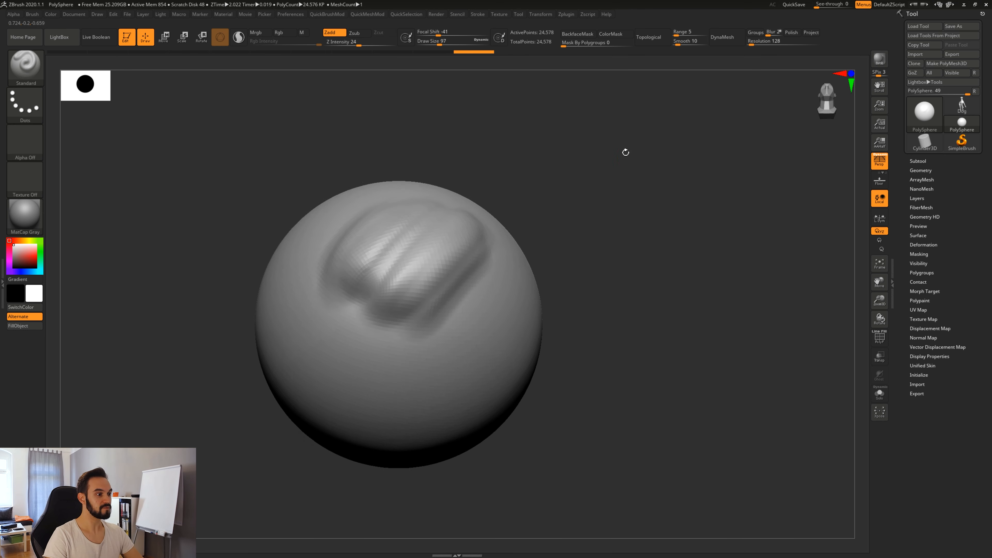
Switch the brush to Zsub and carve diagonal grooves beside the raised patch.
click(360, 33)
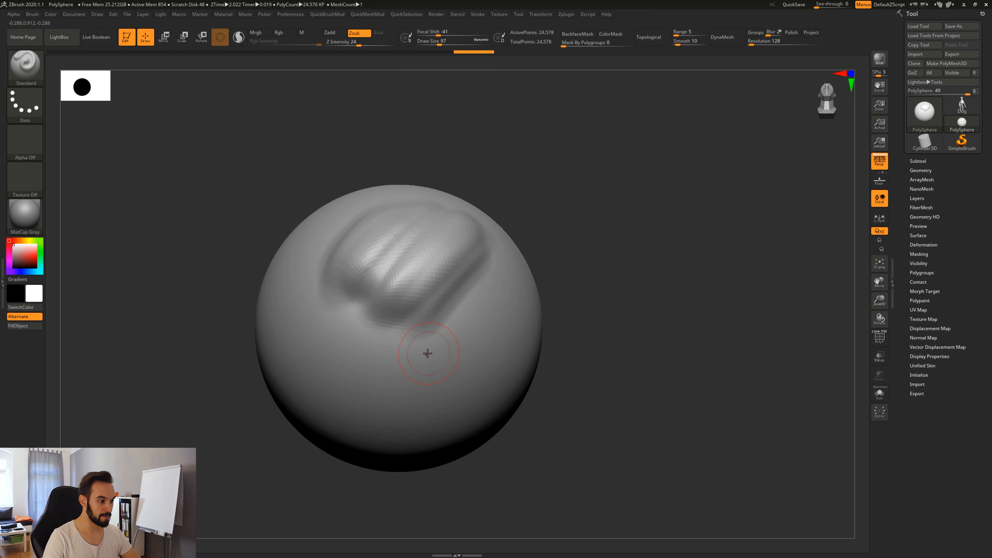
drag(427, 352, 487, 275)
drag(558, 241, 482, 253)
drag(443, 361, 522, 288)
drag(562, 254, 637, 207)
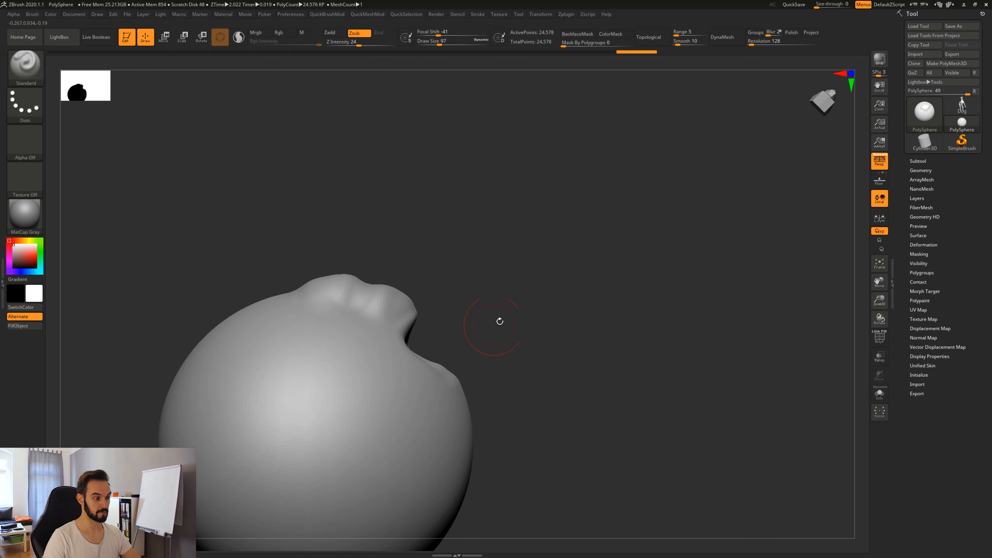
drag(499, 321, 484, 181)
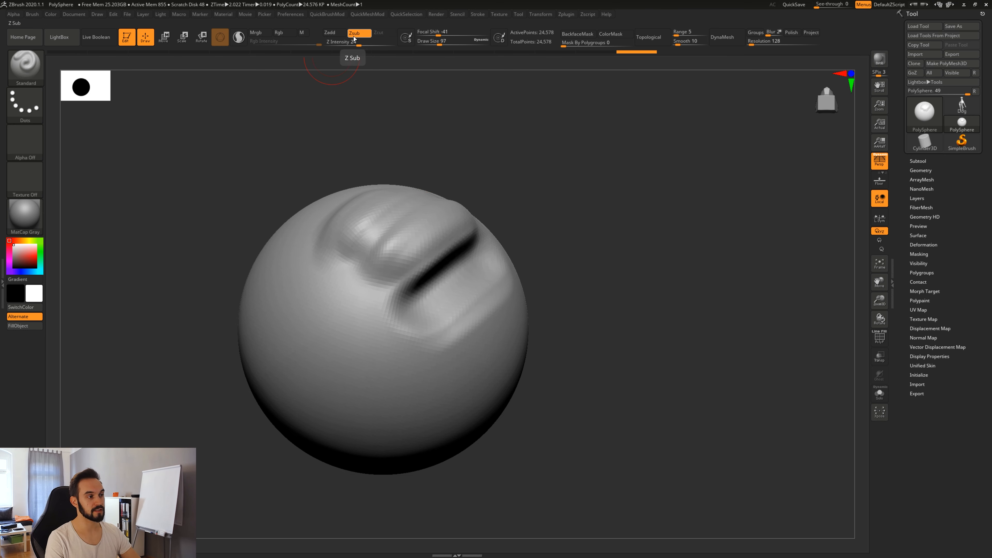
Switch the brush back to Zadd and sculpt curved ridges and a curved groove below the raised patch.
click(331, 33)
alt+drag(590, 389, 587, 370)
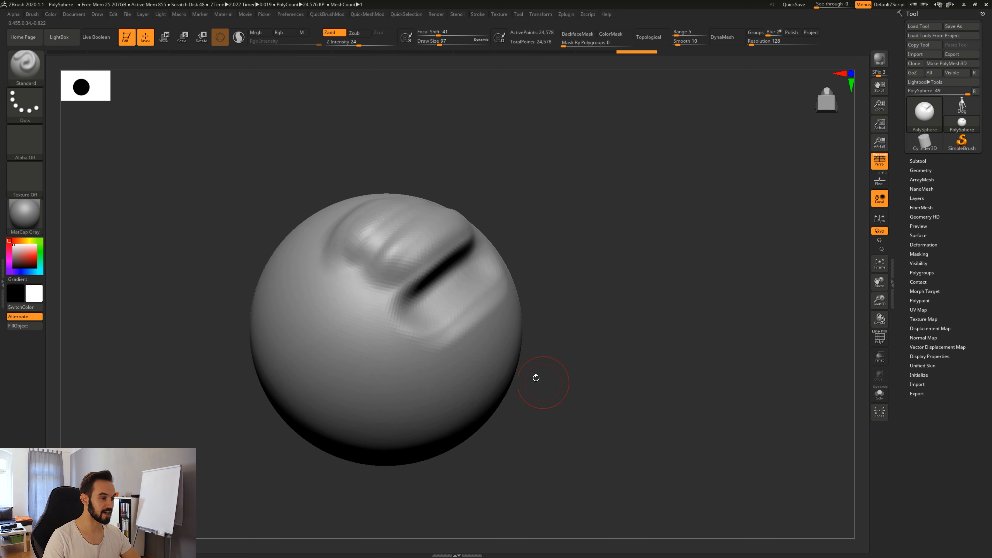
mouse_move(367, 333)
mouse_down()
mouse_move(373, 349)
mouse_move(407, 368)
mouse_move(340, 281)
mouse_up()
alt+drag(540, 387, 572, 329)
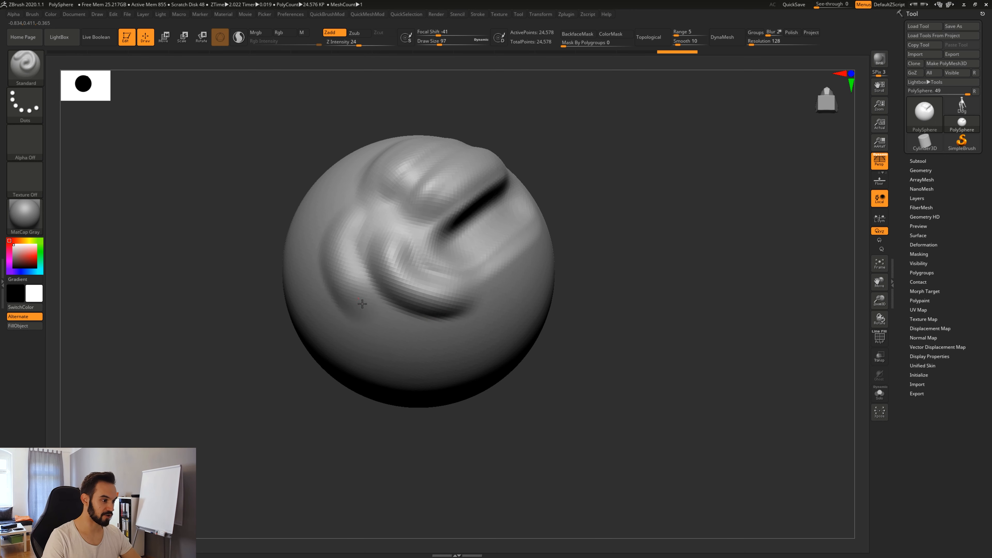
drag(532, 365, 549, 361)
mouse_move(324, 267)
mouse_down()
mouse_move(358, 348)
mouse_move(456, 395)
mouse_up()
mouse_move(509, 414)
mouse_down()
mouse_move(529, 452)
mouse_move(569, 350)
mouse_up()
key(shift)
mouse_move(654, 307)
alt+mouse_down()
mouse_move(653, 379)
mouse_move(598, 386)
mouse_move(646, 362)
alt+mouse_up()
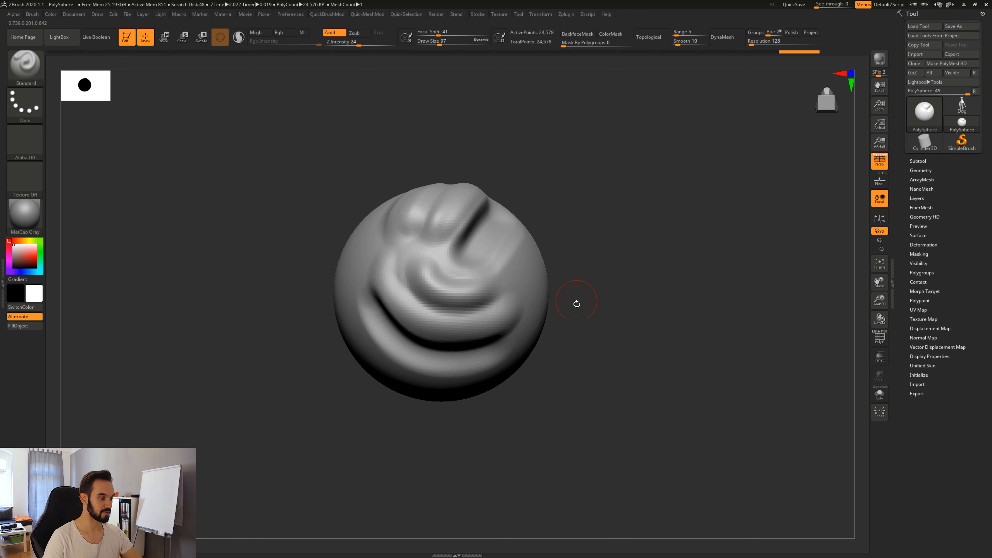
Undo every sculpting stroke step by step back to the start of the undo history.
key(ctrl+z)
key(ctrl+z)
key(ctrl+z)
key(ctrl+z)
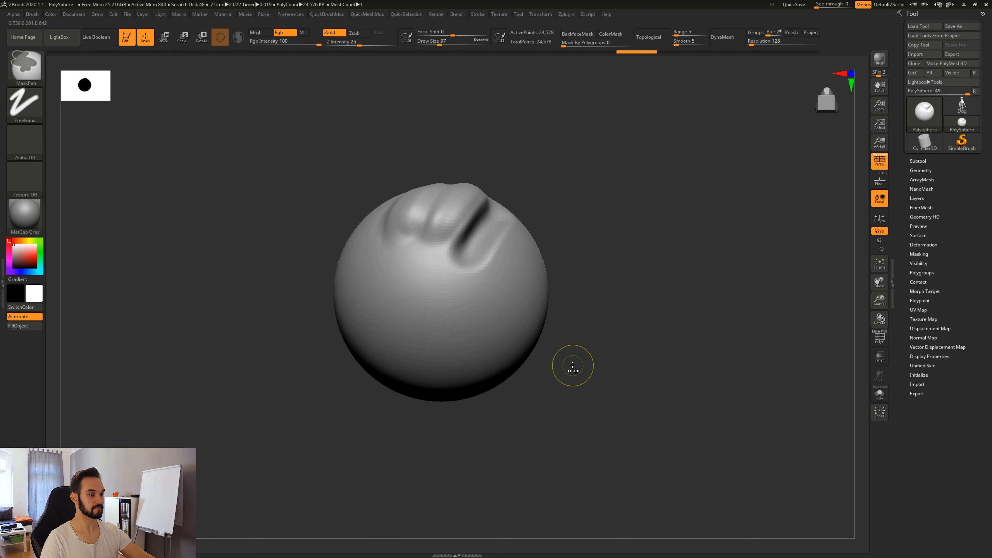
key(ctrl+z)
key(ctrl+z)
key(ctrl+z)
key(ctrl+z)
key(ctrl+z)
key(ctrl+z)
key(ctrl+z)
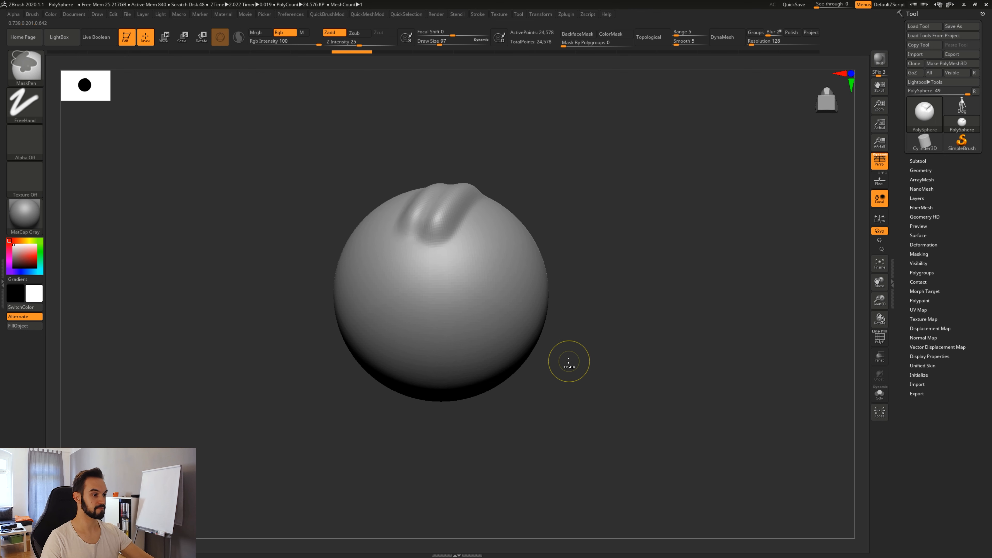
key(ctrl+z)
key(ctrl+z)
key(ctrl+z)
key(ctrl+z)
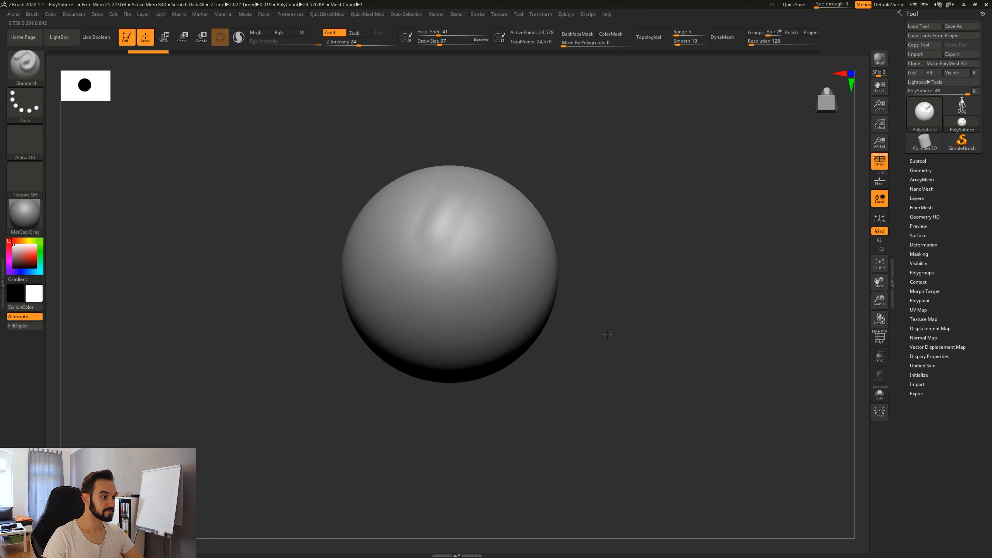
key(ctrl+z)
key(ctrl+z)
key(ctrl+z)
key(ctrl+z)
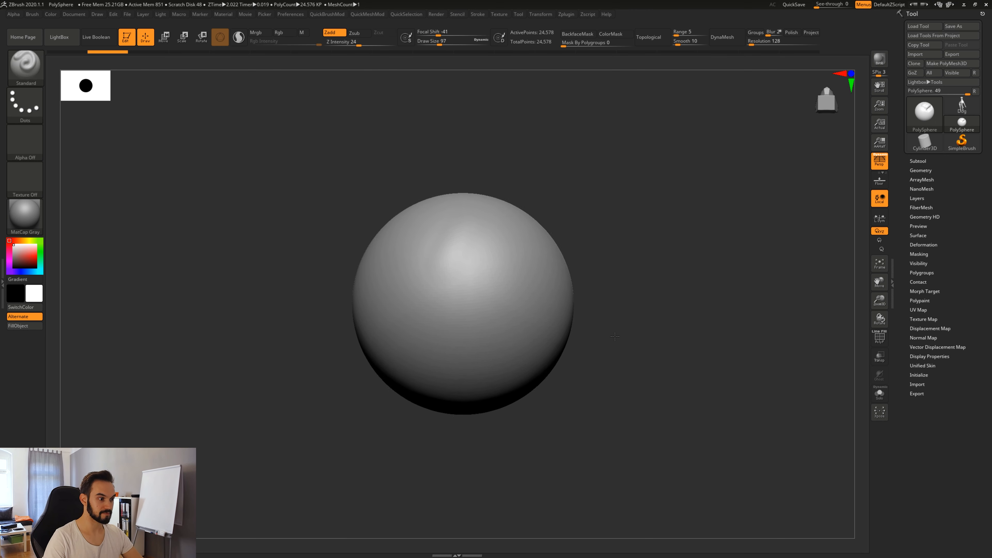
key(ctrl+z)
key(ctrl+z)
key(ctrl+z)
key(ctrl+z)
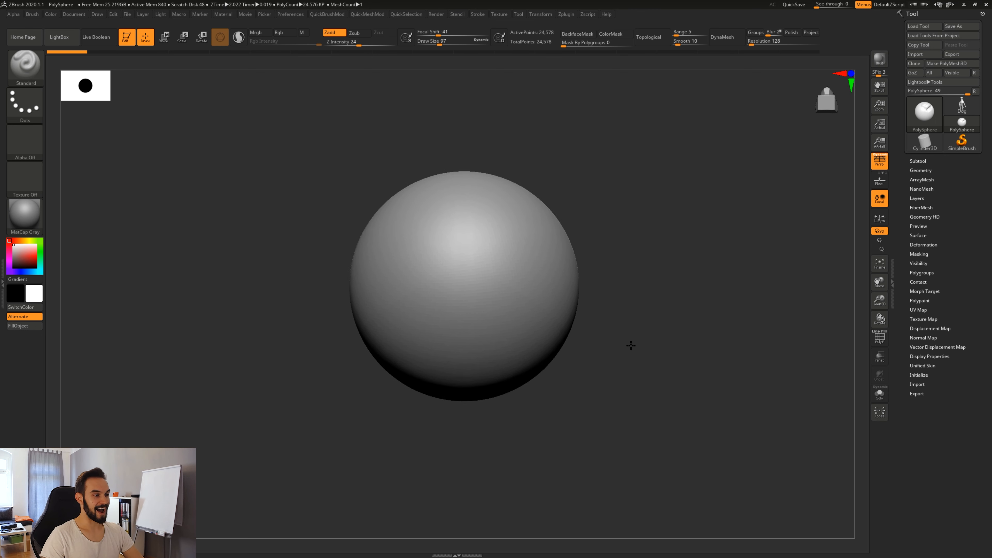
drag(630, 345, 629, 369)
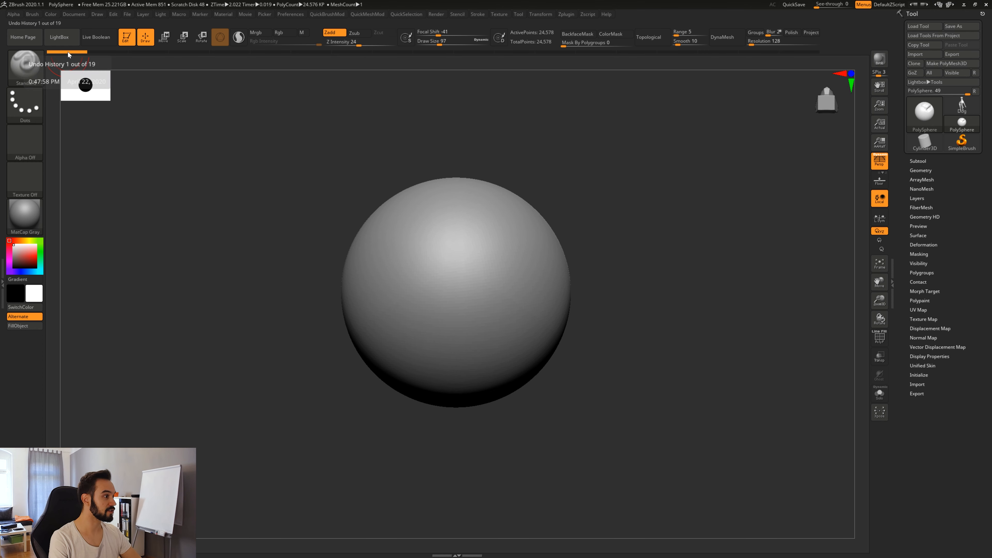
Scrub the Undo History forward to its latest state and back to a middle state with only the raised ridge patch.
drag(71, 51, 801, 52)
drag(639, 272, 638, 242)
mouse_move(789, 50)
mouse_down()
mouse_move(375, 90)
mouse_move(57, 97)
mouse_move(274, 78)
mouse_move(467, 80)
mouse_move(427, 77)
mouse_move(431, 68)
mouse_up()
drag(565, 183, 562, 192)
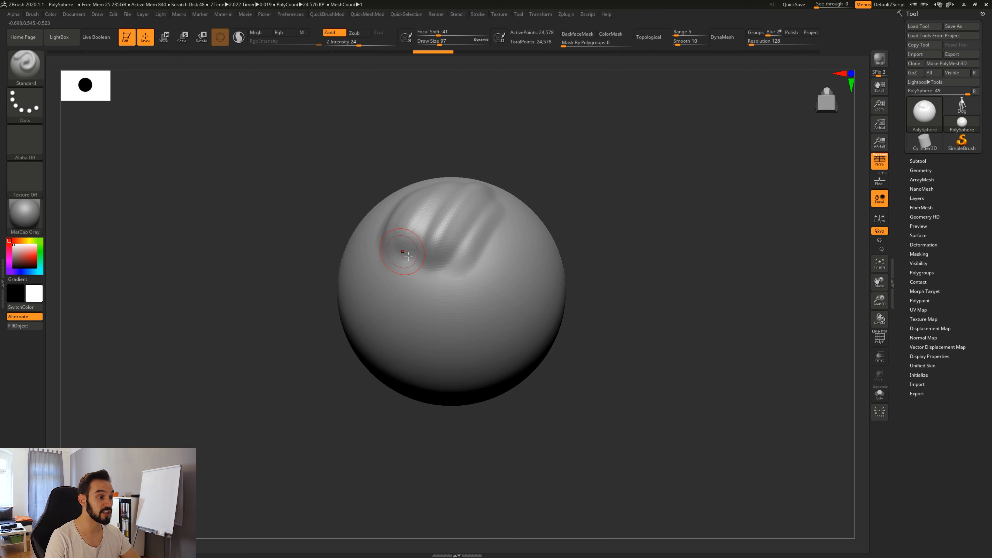
Sculpt curved ridges with the Standard brush across the front, sides and back of the sphere.
mouse_move(408, 255)
mouse_down()
mouse_move(449, 275)
mouse_move(518, 225)
mouse_up()
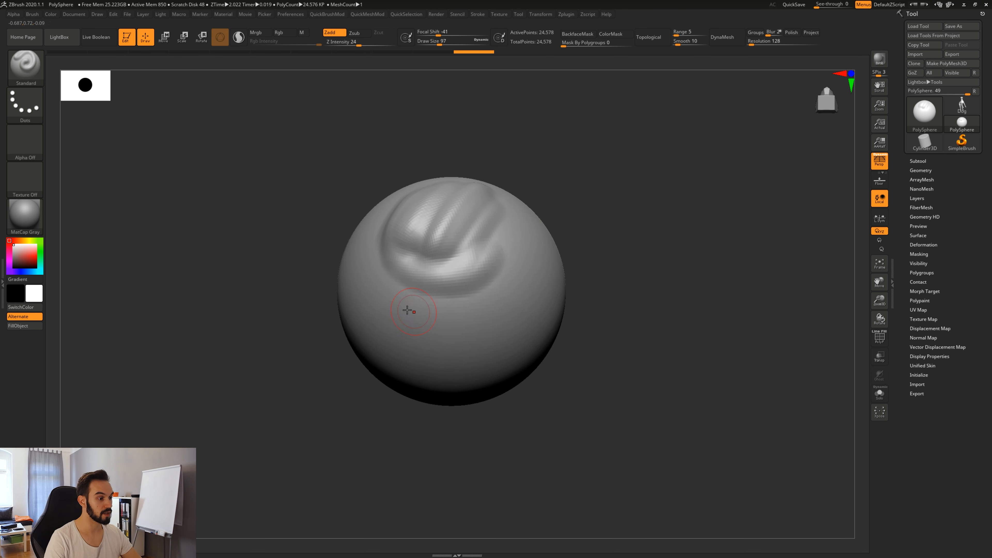
drag(408, 311, 534, 261)
drag(376, 259, 388, 343)
drag(369, 290, 391, 344)
drag(289, 332, 395, 324)
mouse_move(317, 252)
mouse_down()
mouse_move(323, 328)
mouse_move(311, 330)
mouse_up()
mouse_move(276, 250)
mouse_down()
mouse_move(280, 347)
mouse_move(271, 352)
mouse_up()
drag(238, 262, 250, 347)
drag(210, 406, 266, 313)
mouse_move(289, 135)
mouse_down()
mouse_move(289, 215)
mouse_move(270, 230)
mouse_up()
drag(249, 153, 251, 234)
drag(231, 166, 233, 238)
drag(220, 164, 226, 247)
mouse_move(234, 305)
alt+mouse_down()
mouse_move(247, 433)
mouse_move(273, 457)
alt+mouse_up()
mouse_move(275, 191)
mouse_down()
mouse_move(297, 254)
mouse_move(287, 262)
mouse_up()
mouse_move(242, 181)
mouse_down()
mouse_move(243, 268)
mouse_move(234, 284)
mouse_up()
drag(201, 204, 215, 323)
drag(176, 372, 303, 344)
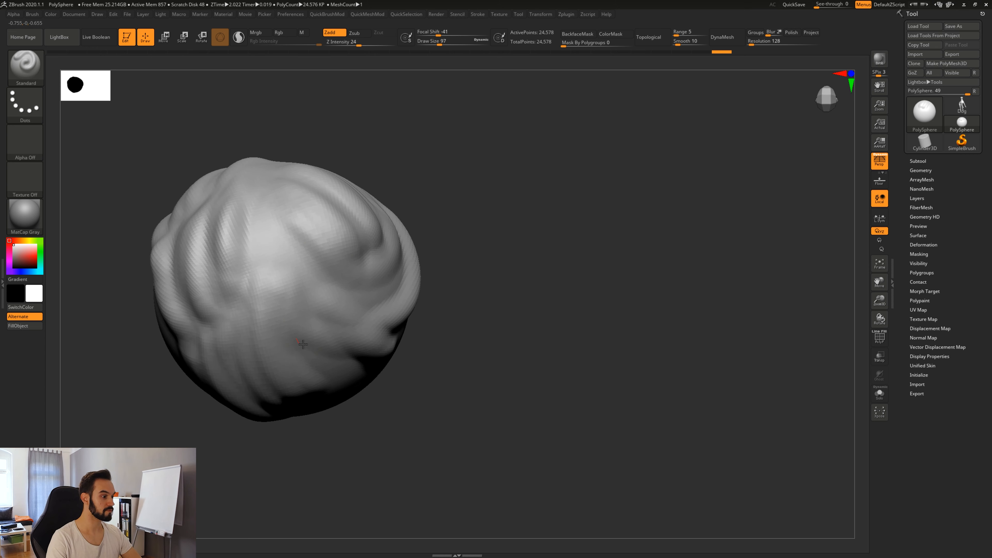
mouse_move(450, 374)
mouse_down()
mouse_move(610, 393)
mouse_move(631, 407)
mouse_move(636, 391)
mouse_up()
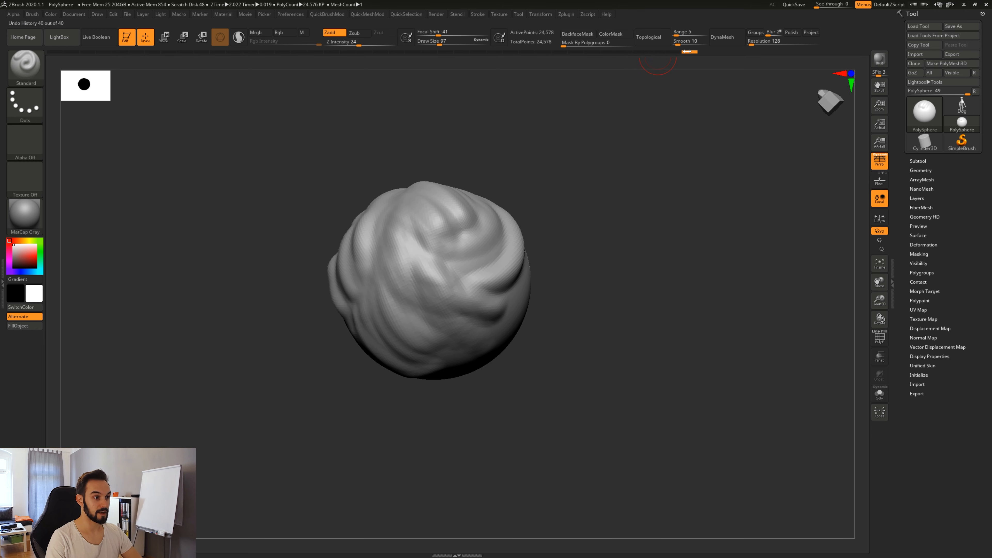
Rewind the Undo History to the smooth sphere and add one small bump on its front, accepting removal of the newer history entries.
drag(686, 51, 59, 53)
click(431, 284)
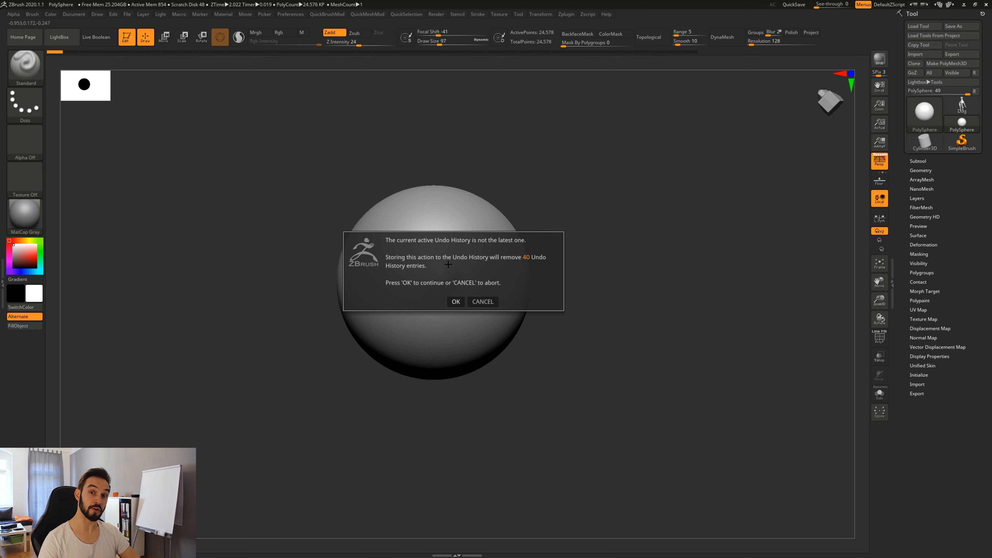
click(463, 300)
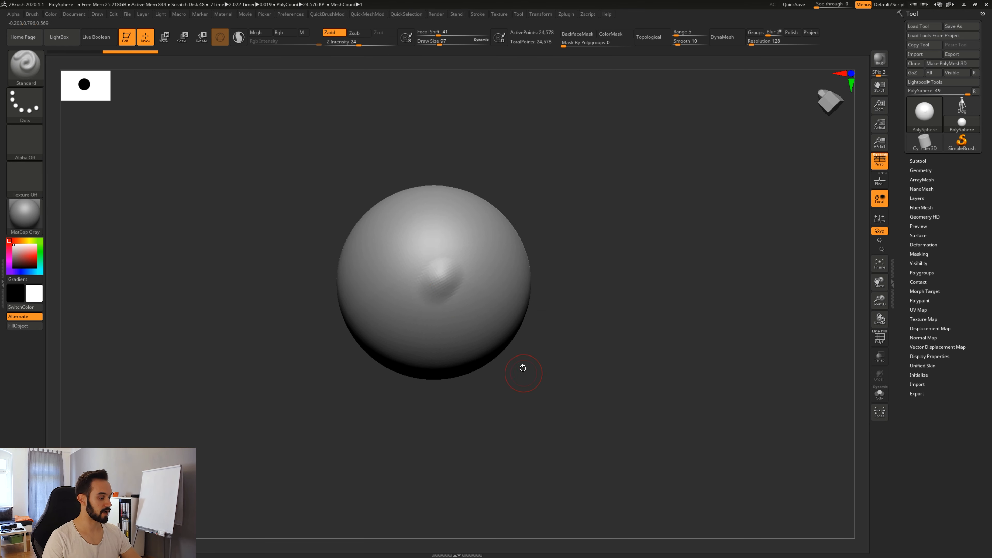
Undo the small bump and turn the smooth sphere to a centred front view.
key(ctrl+z)
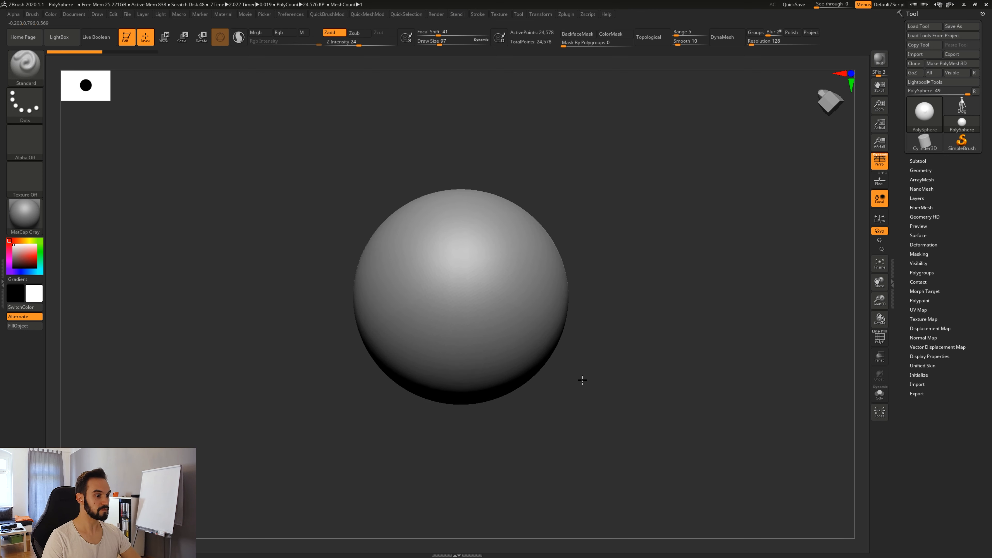
ctrl+right_drag(582, 379, 584, 388)
alt+right_drag(620, 319, 609, 255)
alt+right_drag(512, 331, 628, 309)
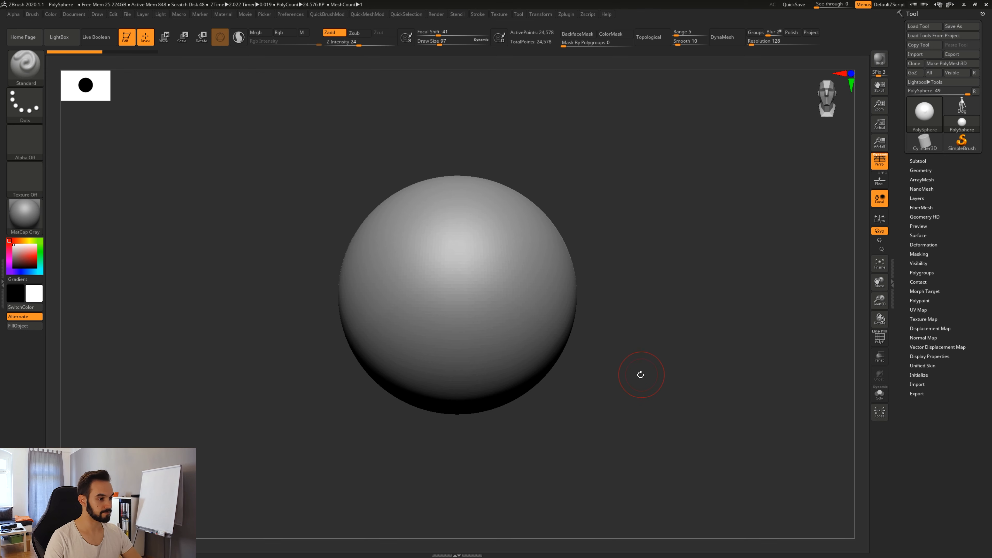
alt+right_drag(640, 374, 641, 382)
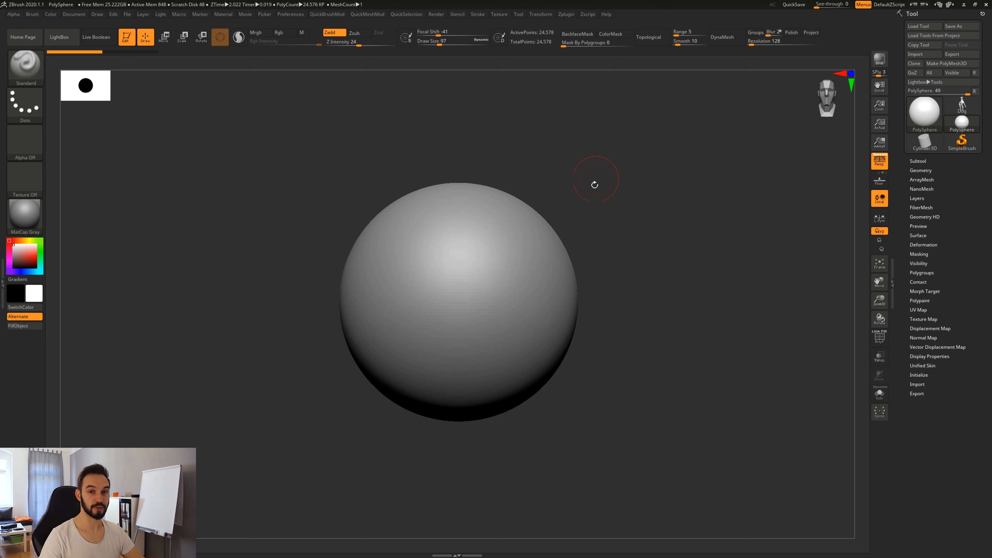
Select the Move brush and pull a narrow spike out of the sphere's upper right side.
key(b)
key(m)
key(v)
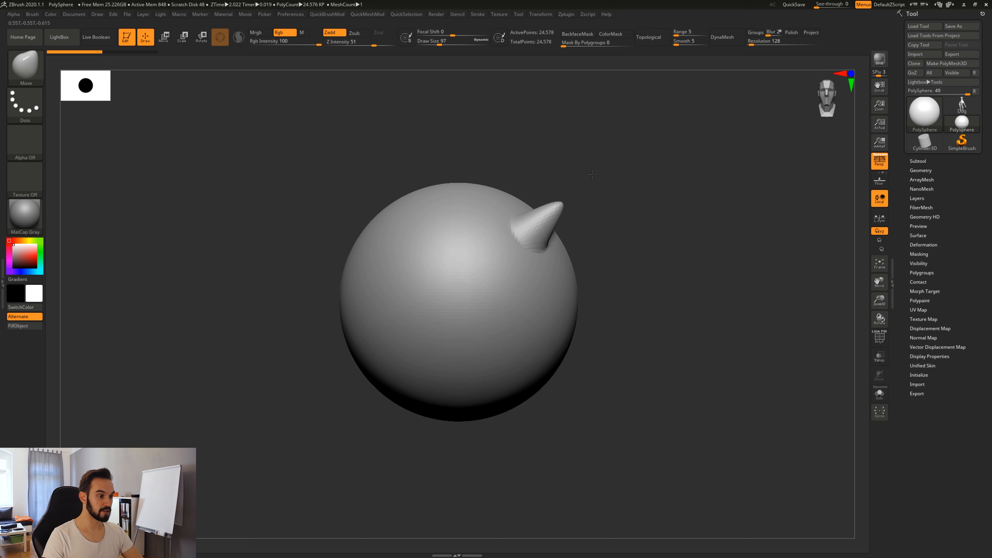
drag(595, 176, 598, 173)
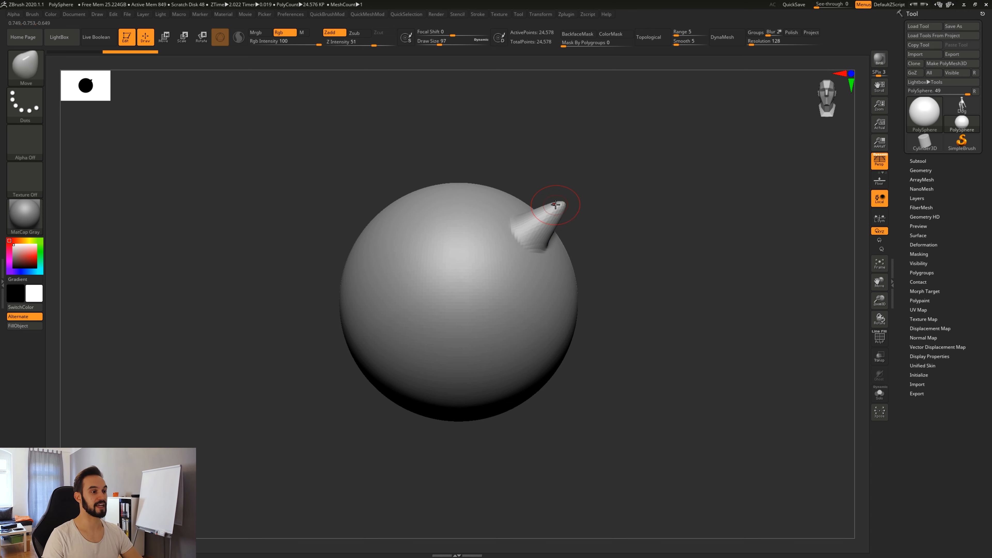
Set the Draw Size to 293 and pull the area around the spike outward.
key(s)
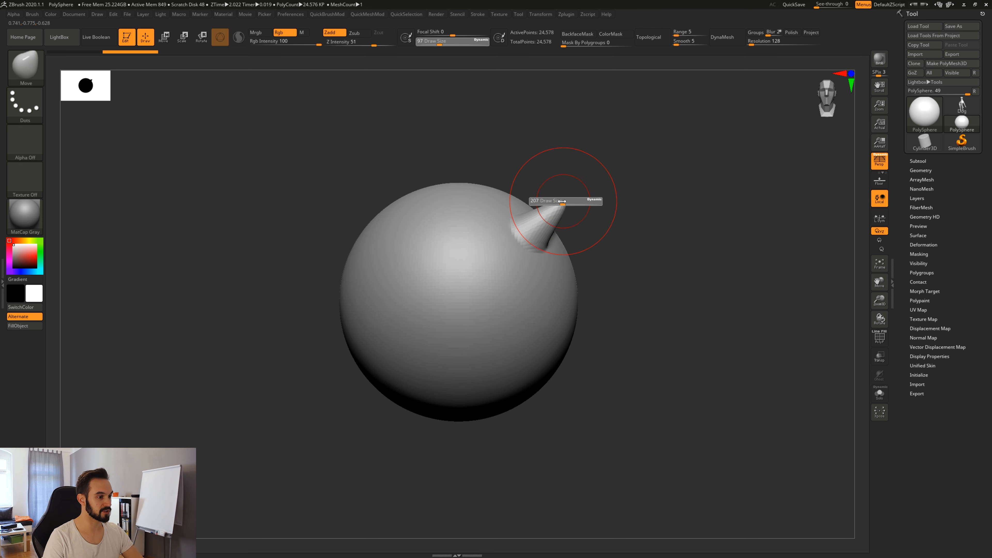
click(447, 41)
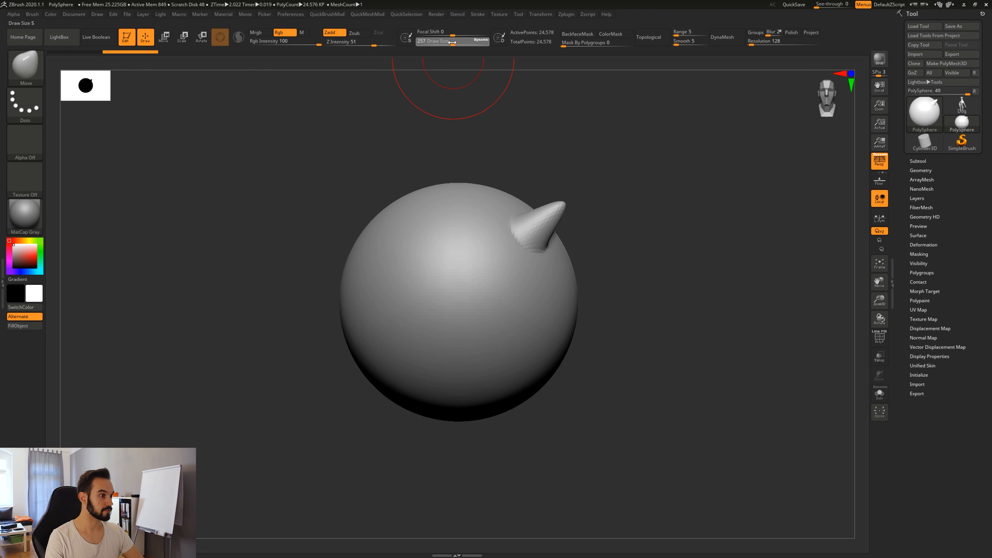
drag(451, 42, 455, 42)
mouse_move(541, 221)
mouse_down()
mouse_move(554, 209)
mouse_move(520, 226)
mouse_up()
mouse_move(591, 231)
mouse_down()
mouse_move(508, 250)
mouse_move(597, 232)
mouse_up()
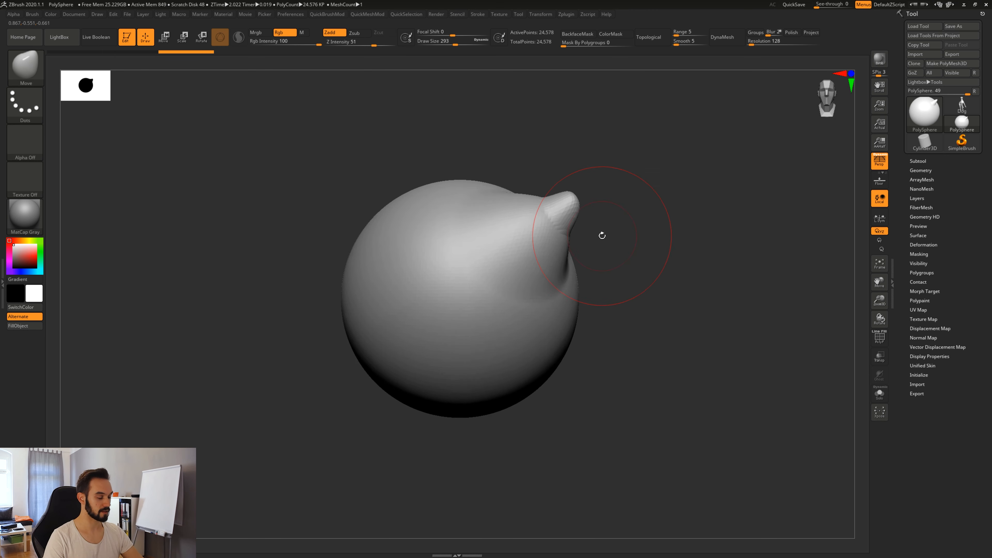
Undo the Move strokes back to the smooth sphere.
key(ctrl+z)
key(ctrl+z)
key(ctrl+z)
key(ctrl+z)
Pull several large horns out of the upper part of the sphere with the Move brush from different angles.
drag(515, 223, 578, 174)
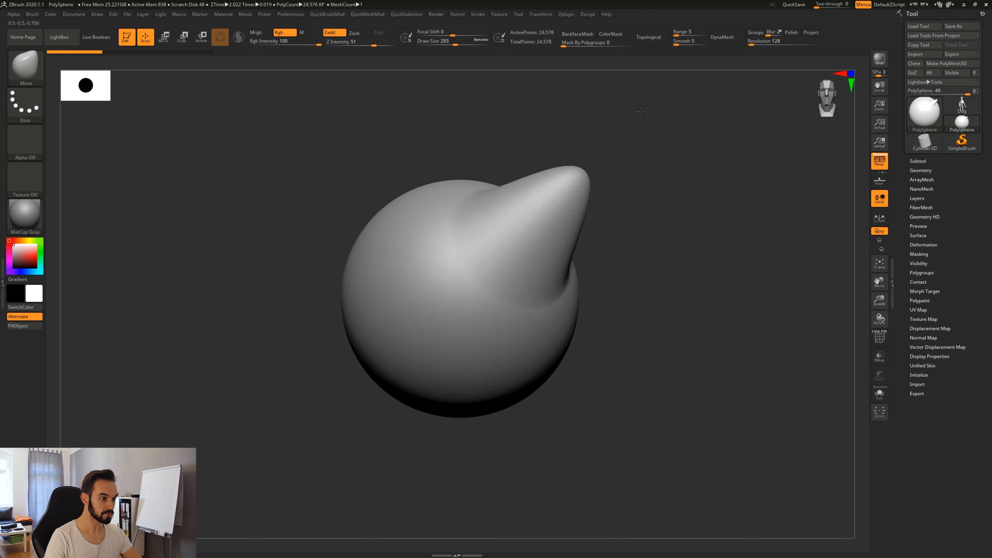
drag(628, 269, 591, 308)
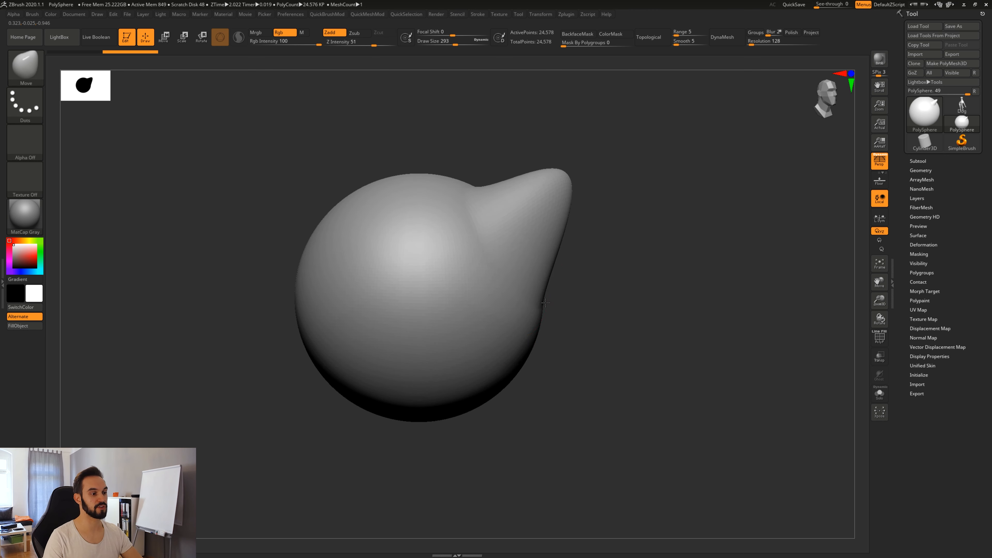
drag(500, 285, 625, 293)
drag(445, 187, 459, 125)
drag(660, 222, 565, 214)
drag(562, 169, 580, 84)
drag(600, 235, 670, 141)
mouse_move(681, 344)
alt+mouse_down()
mouse_move(660, 270)
mouse_move(576, 289)
alt+mouse_up()
Set the Draw Size to 1000 and stretch the body outward and down into a long tapered form.
drag(453, 44, 491, 45)
drag(521, 247, 586, 231)
drag(517, 291, 546, 435)
mouse_move(623, 273)
mouse_down()
mouse_move(532, 233)
mouse_move(615, 223)
mouse_move(518, 237)
mouse_move(468, 279)
mouse_move(484, 271)
mouse_up()
drag(645, 226, 472, 236)
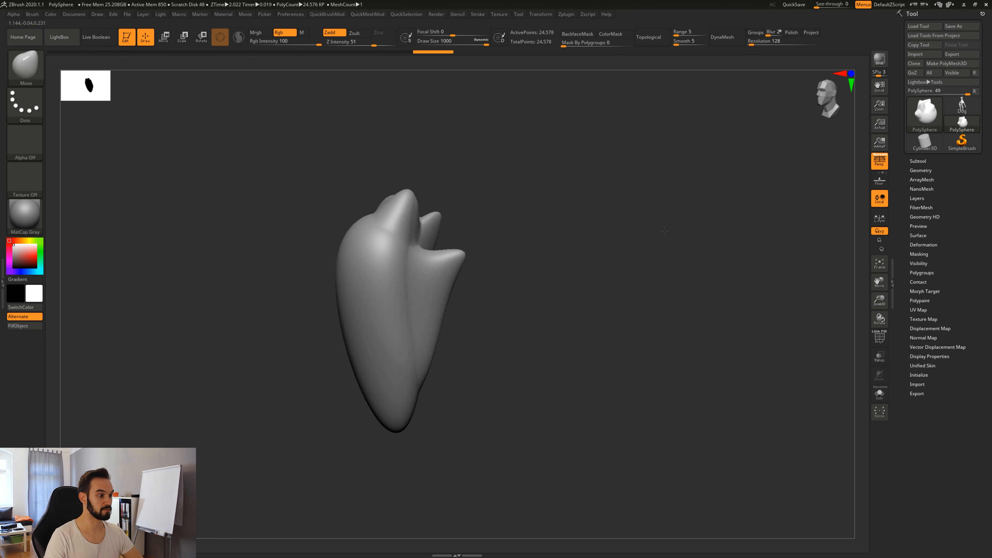
Reshape the side profile with the Move brush, bulging the upper back outward and pushing the lower body inward into a curve.
drag(363, 287, 326, 267)
drag(366, 353, 350, 375)
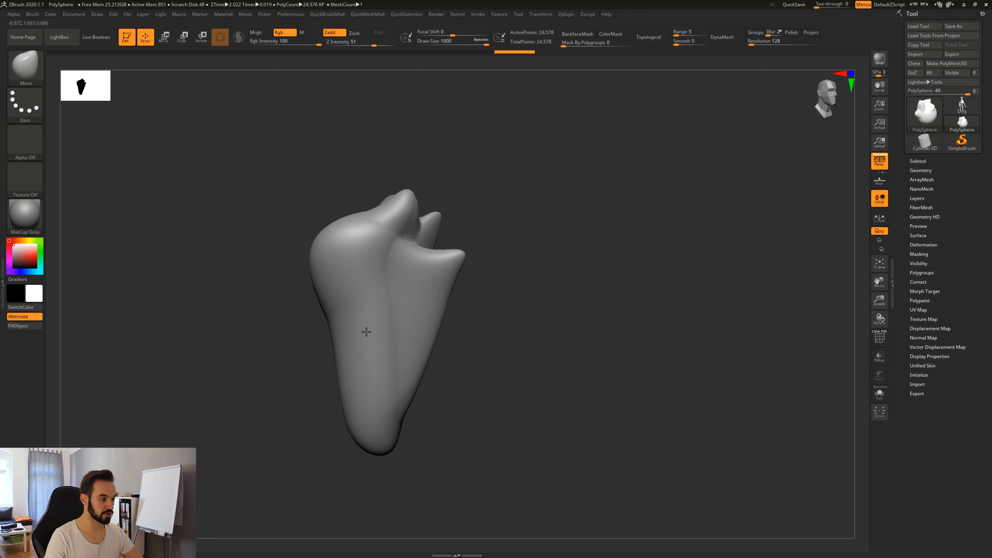
drag(366, 333, 391, 334)
drag(404, 387, 418, 382)
drag(417, 291, 436, 279)
drag(367, 252, 358, 224)
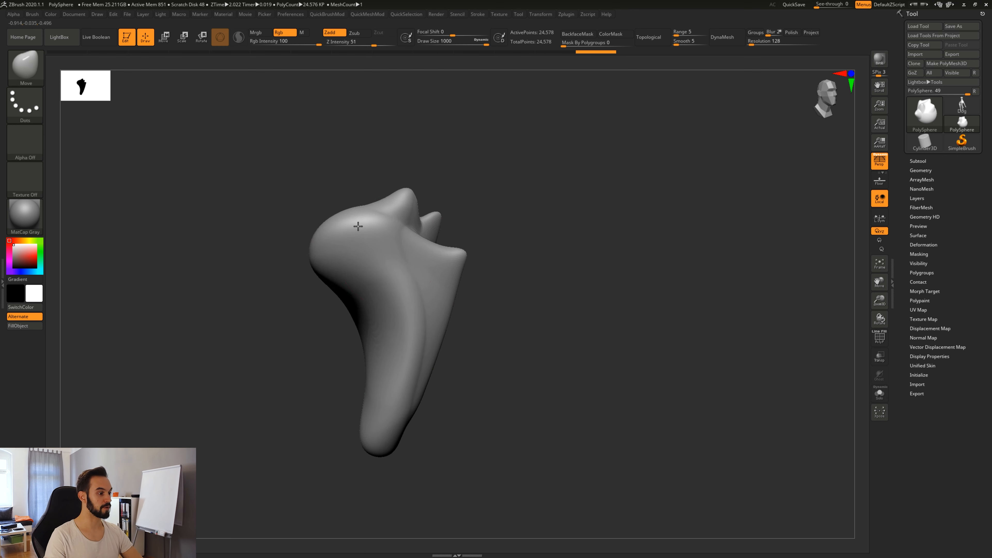
mouse_move(477, 303)
mouse_down()
mouse_move(512, 292)
mouse_move(267, 317)
mouse_move(520, 299)
mouse_move(276, 317)
mouse_up()
Undo all the Move strokes back to the smooth sphere and recentre it in a front view.
key(ctrl+z)
key(ctrl+z)
key(ctrl+z)
key(ctrl+z)
key(ctrl+z)
key(ctrl+z)
key(ctrl+z)
key(ctrl+z)
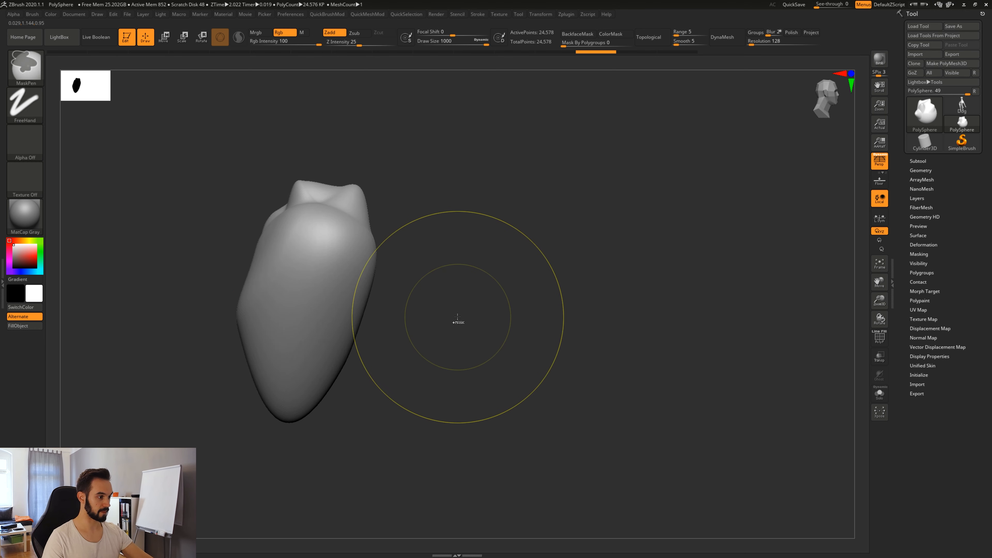
key(ctrl+z)
key(ctrl+z)
key(ctrl+z)
key(ctrl+z)
key(ctrl+z)
key(ctrl+z)
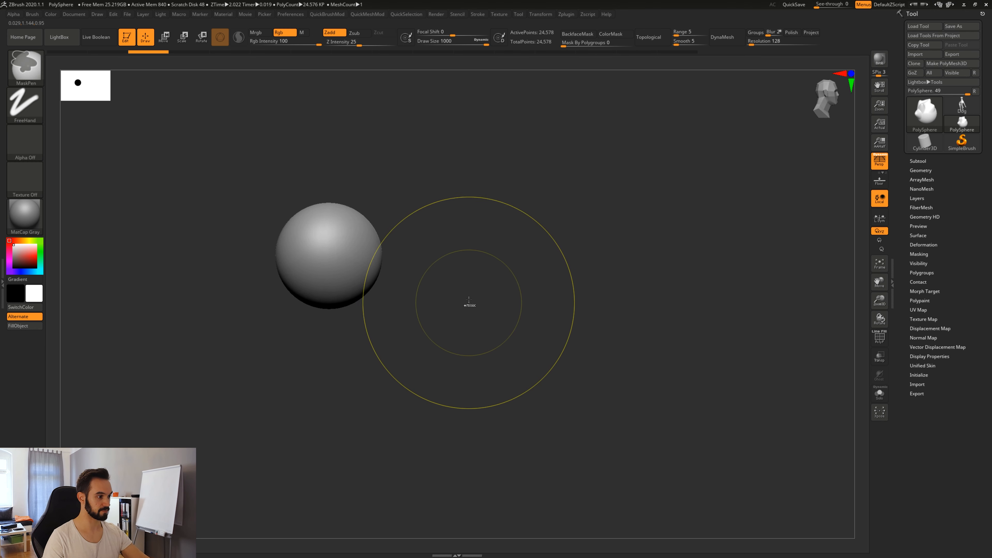
mouse_move(465, 303)
mouse_down()
mouse_move(486, 277)
mouse_move(485, 303)
mouse_move(640, 272)
mouse_move(579, 325)
mouse_move(684, 375)
mouse_move(566, 396)
mouse_up()
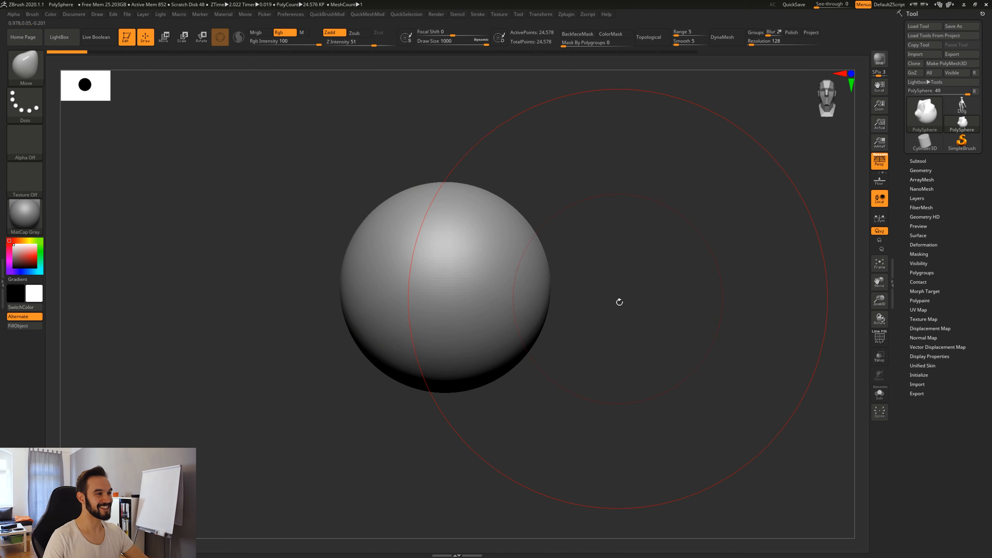
alt+drag(602, 319, 596, 312)
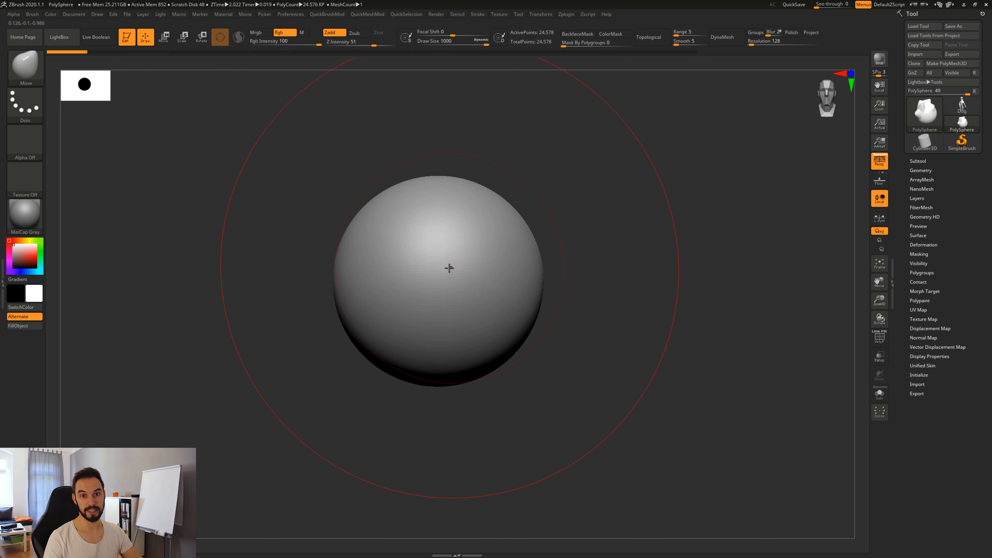
Bring up the Draw Size slider at the cursor and reduce the brush to 94.
key(s)
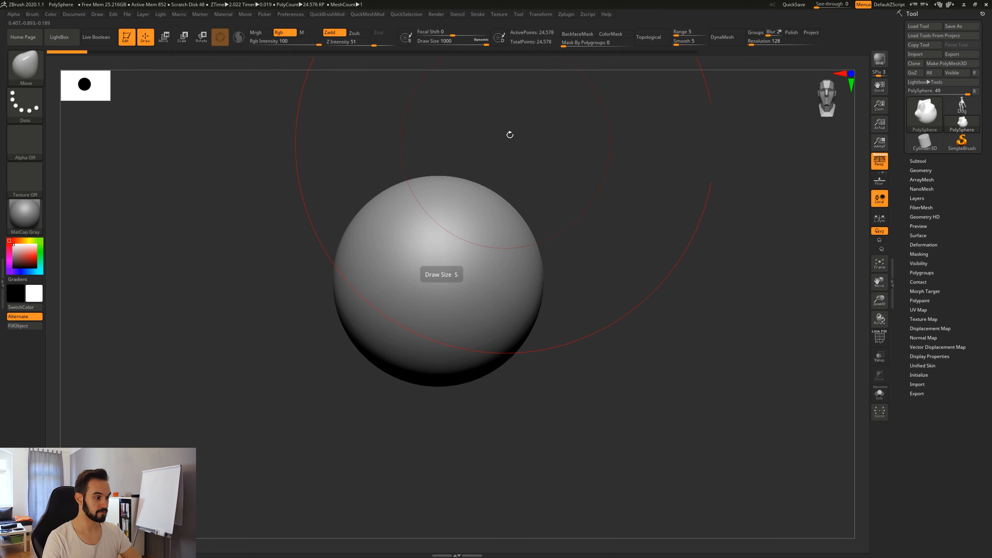
key(s)
drag(504, 153, 459, 154)
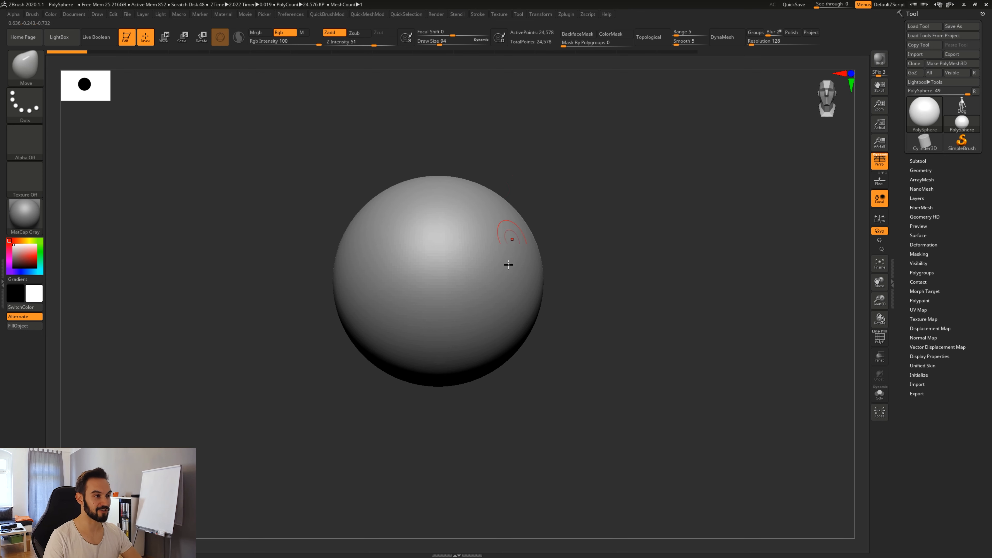
Set the Draw Size to 324 and pull the sphere's upper right side outward, accepting removal of the newer history entries.
mouse_move(587, 298)
mouse_down()
mouse_move(584, 278)
mouse_move(594, 353)
mouse_move(565, 190)
mouse_move(587, 187)
mouse_up()
key(s)
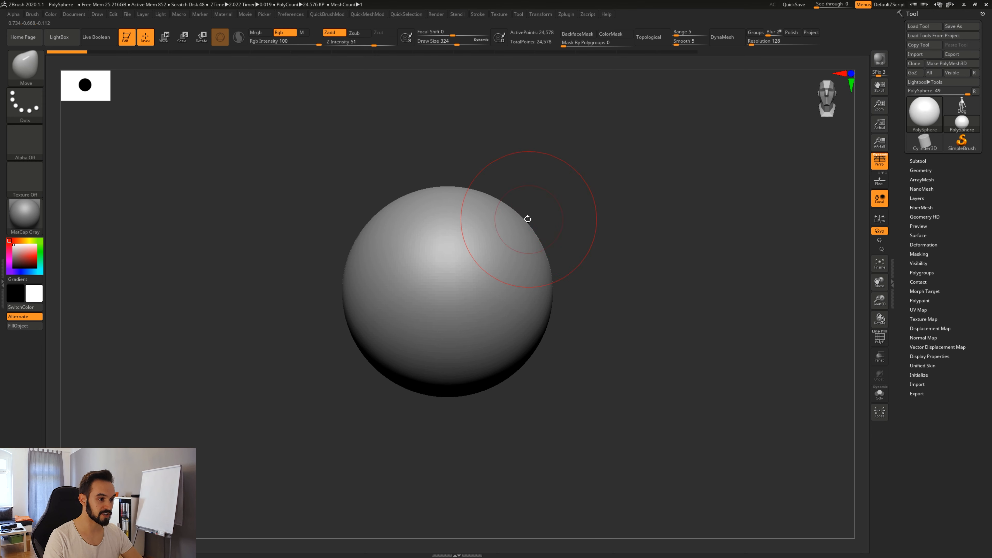
drag(526, 218, 587, 165)
click(589, 195)
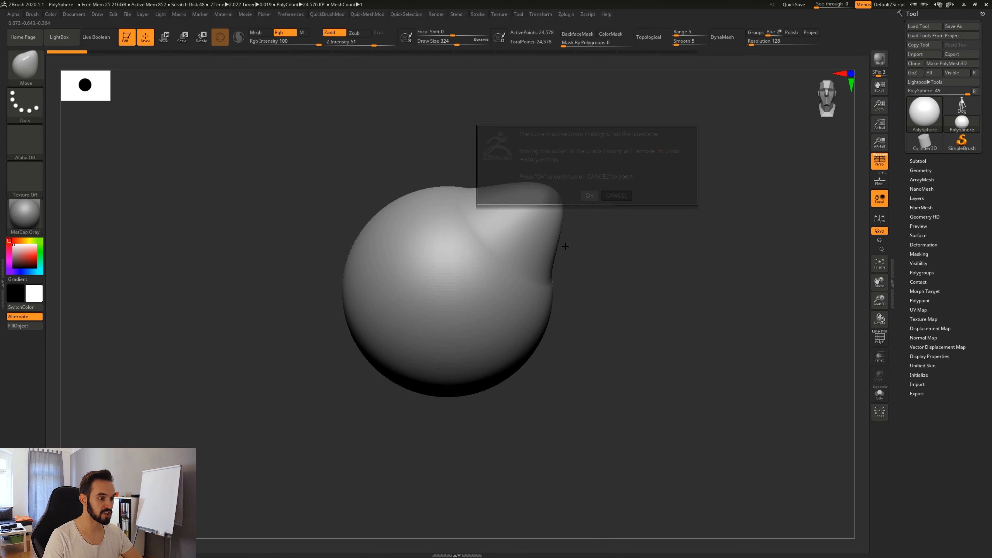
drag(551, 274, 571, 275)
Set the Draw Size to 676 and stretch the left side of the sphere outward.
key(s)
drag(610, 188, 628, 189)
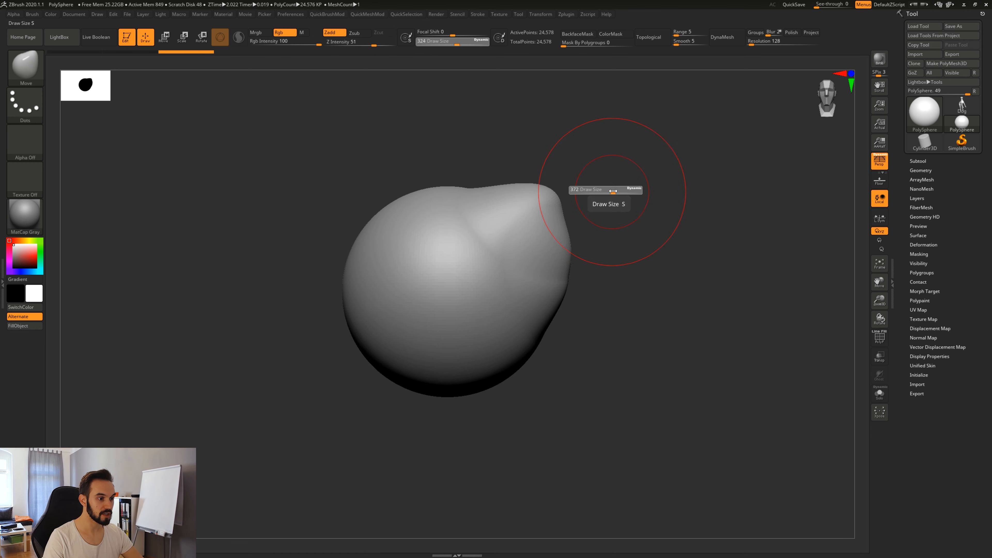
drag(350, 289, 182, 308)
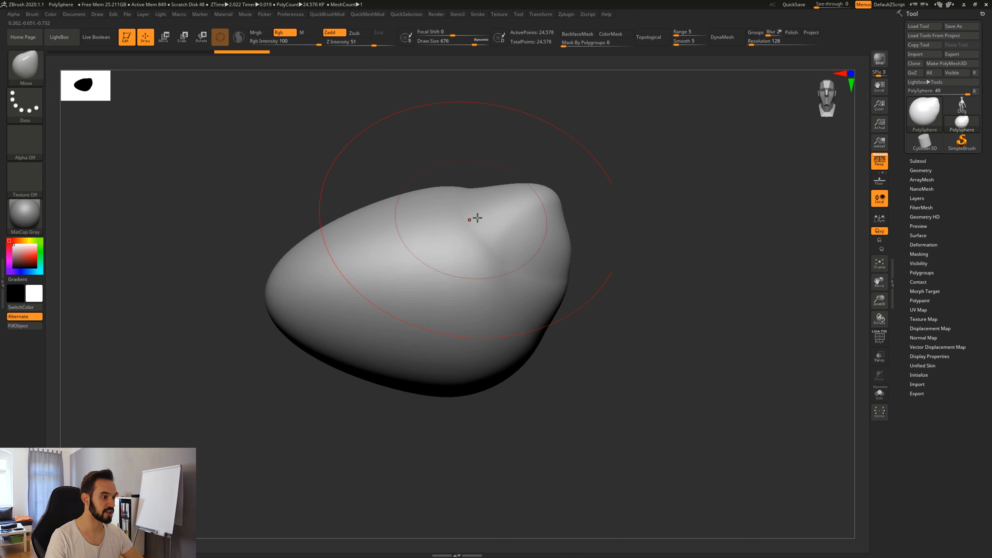
Reduce the Draw Size and pull the upper left edge of the shape upward into a bump.
key(s)
drag(578, 133, 547, 134)
drag(380, 201, 399, 157)
Set the Draw Size to 128 and undo all the Move strokes back to the smooth sphere.
key(s)
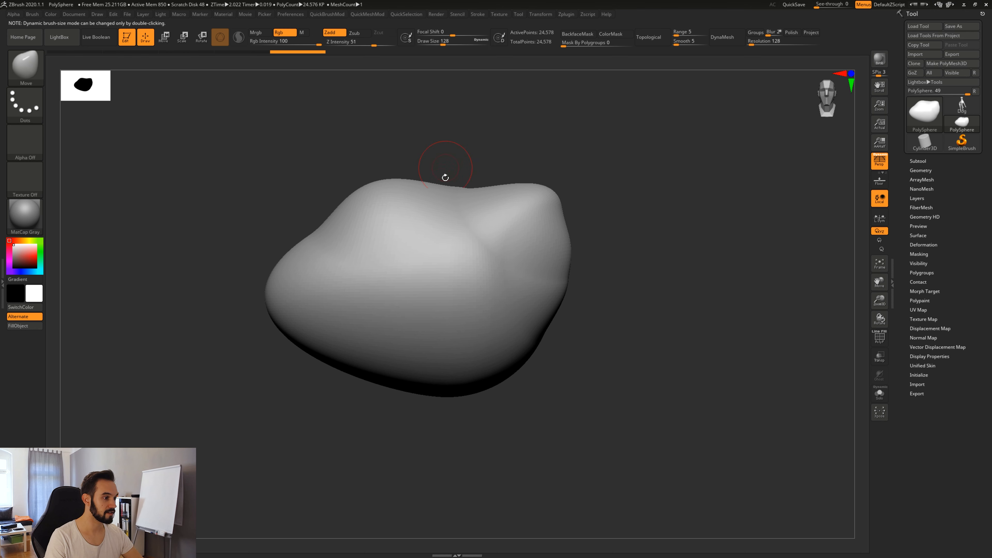
drag(445, 184, 448, 177)
key(ctrl+z)
key(ctrl+z)
key(ctrl+z)
key(ctrl+z)
key(ctrl+z)
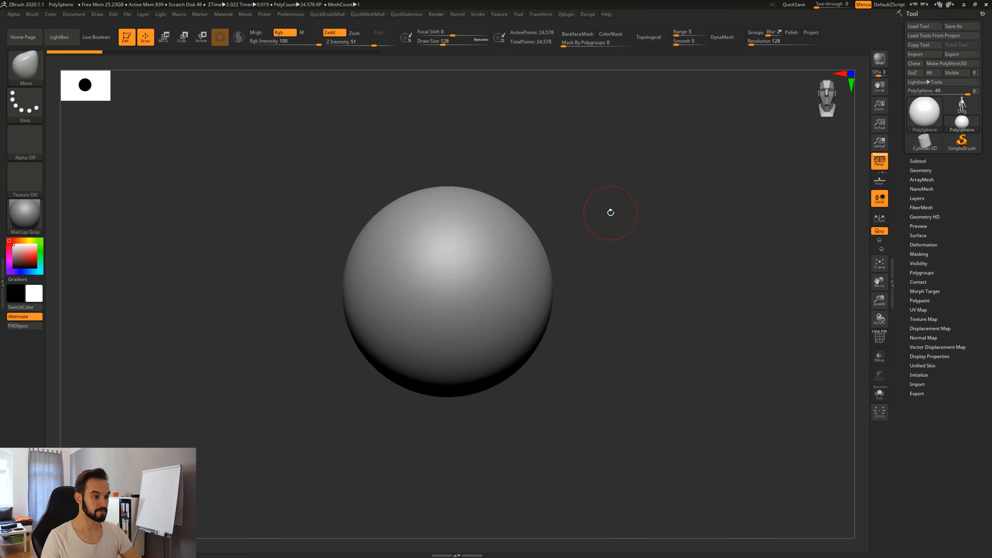
Try the brush sliders in the pop-up settings palette at the cursor, returning Focal Shift to 0 and setting the Draw Size to 257.
key(s)
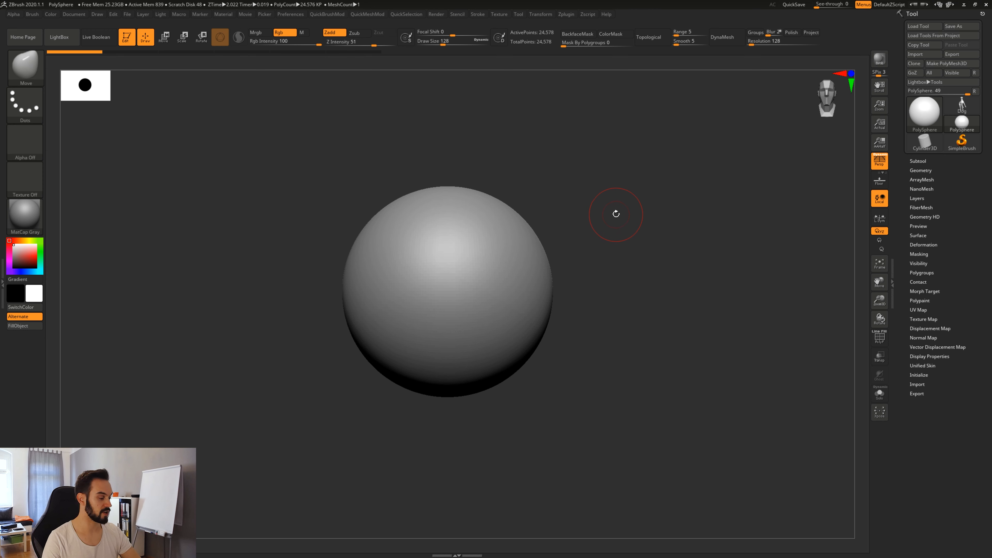
key(space)
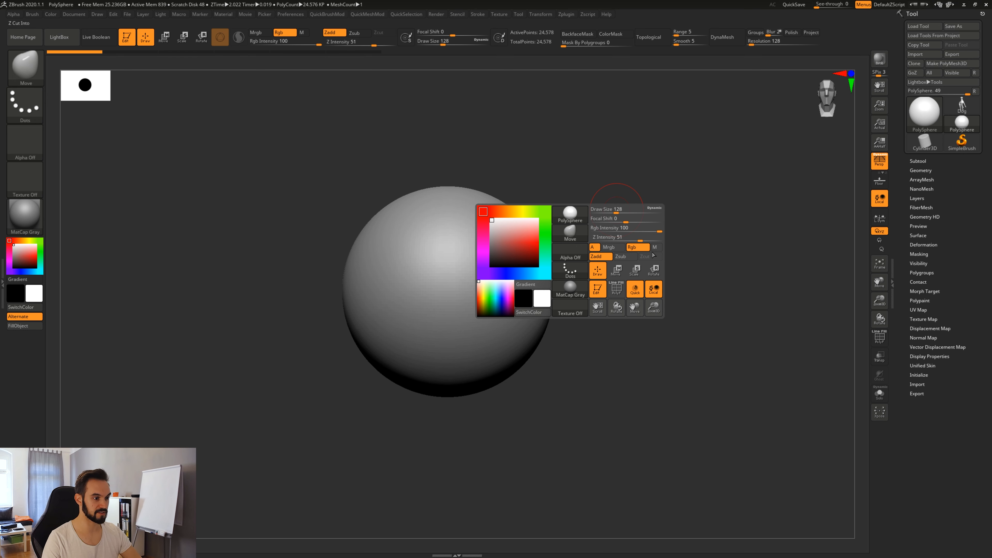
key(space)
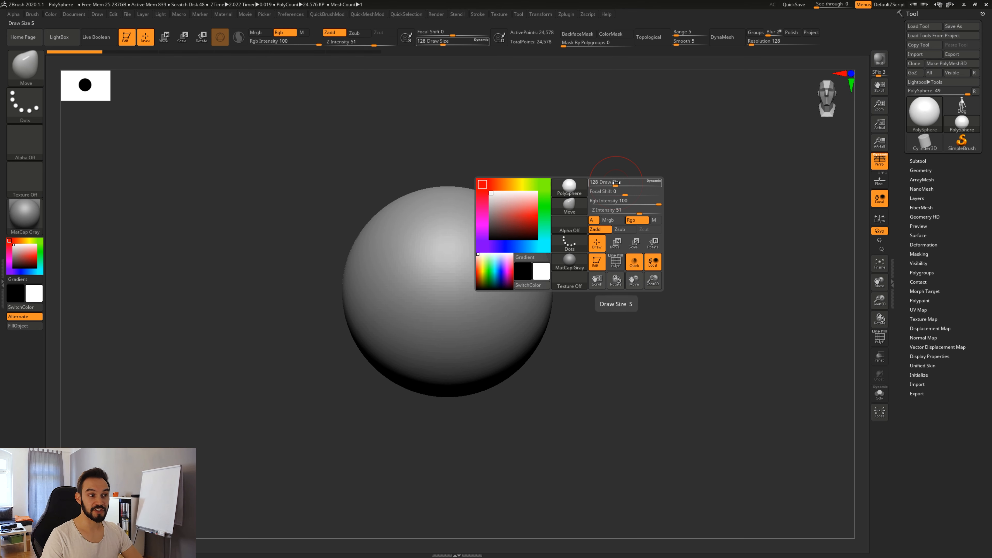
drag(623, 190, 604, 193)
click(614, 191)
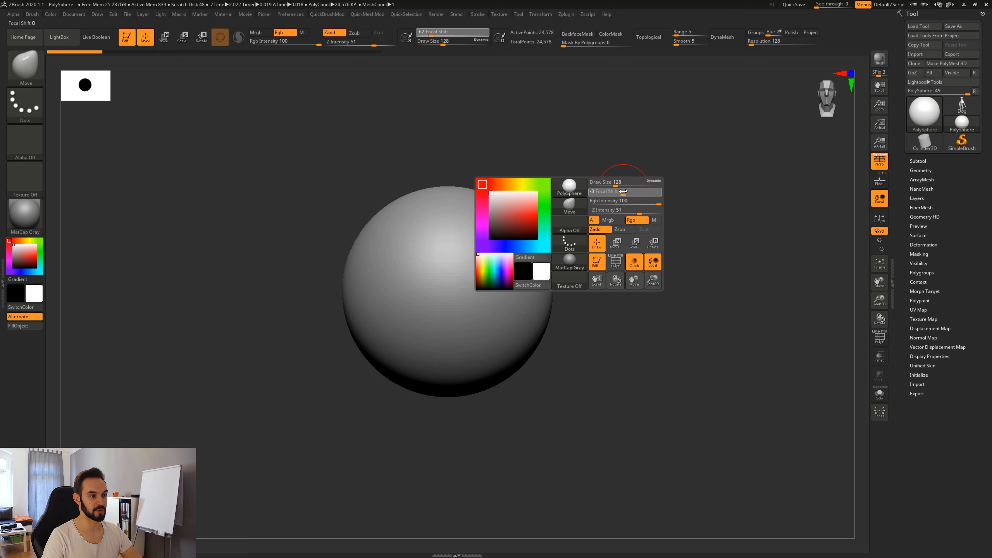
drag(623, 190, 624, 186)
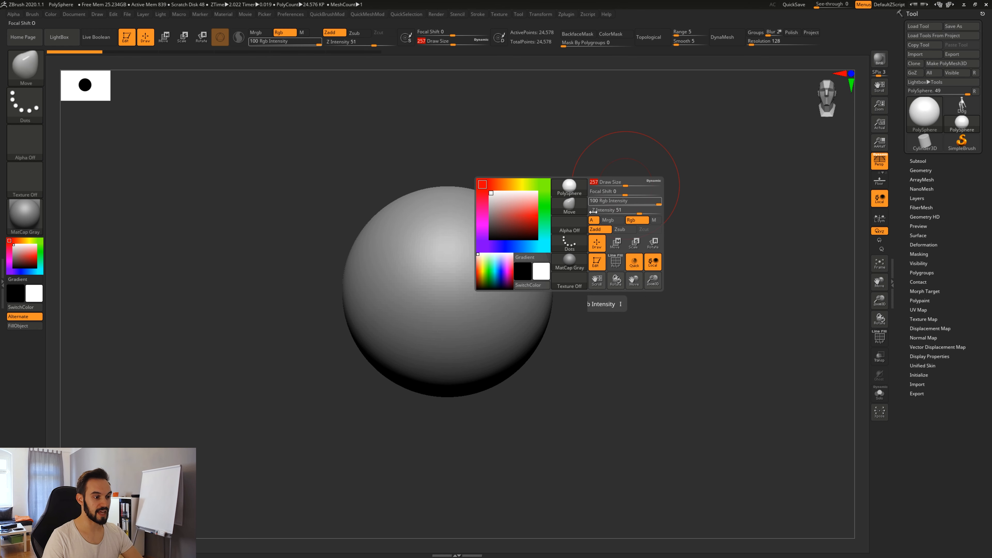
Bring up the brush size slider and the settings palette at the cursor, and set the Draw Size to 324.
key(s)
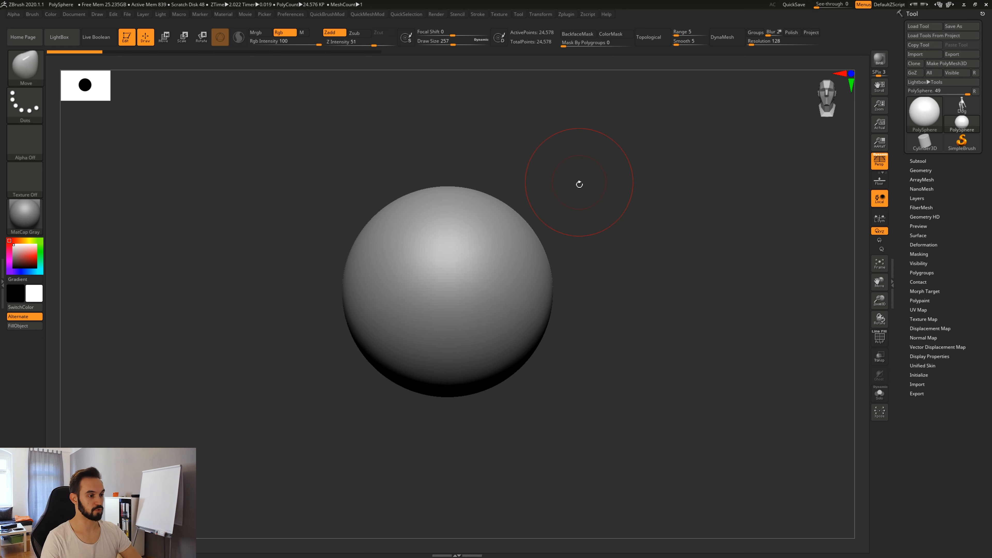
key(space)
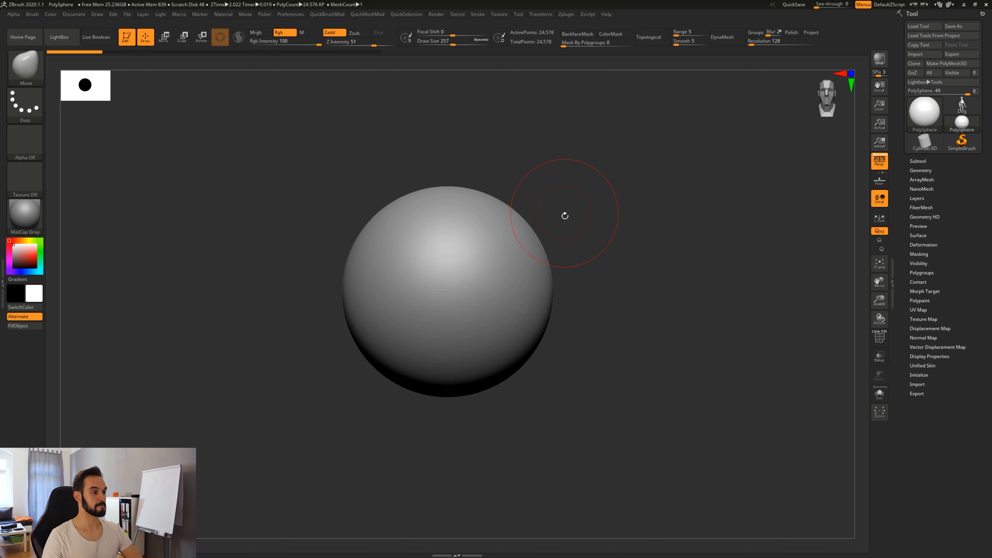
key(space)
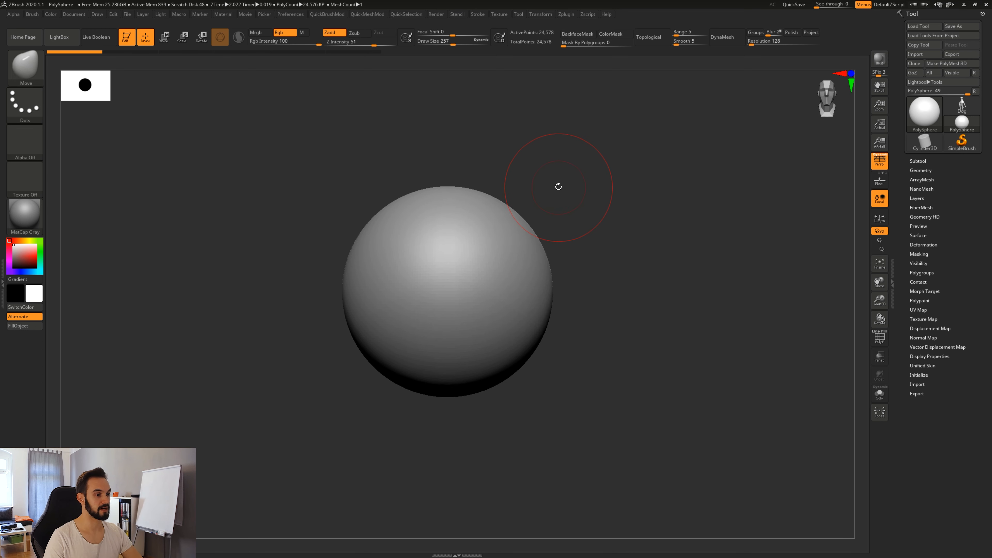
key(s)
key(s)
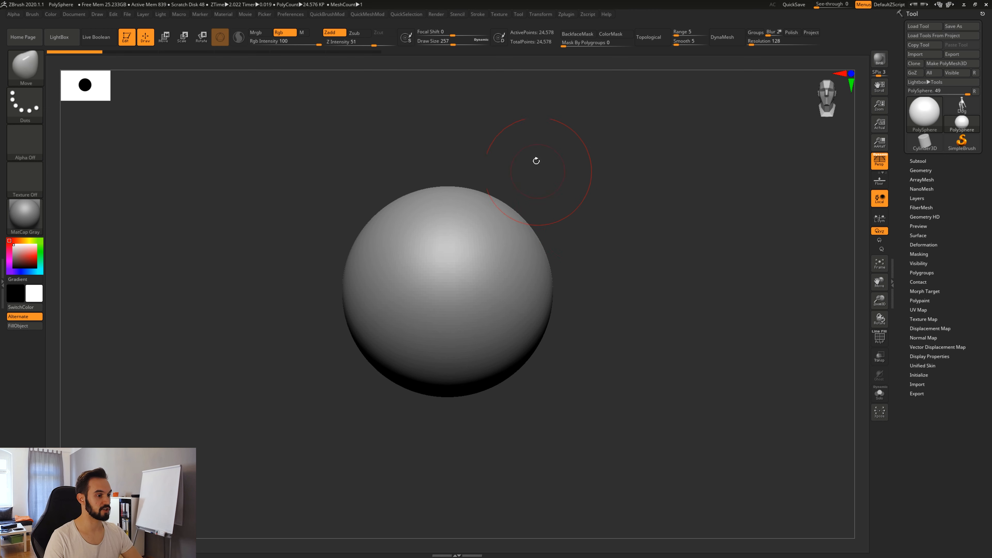
alt+drag(606, 297, 620, 303)
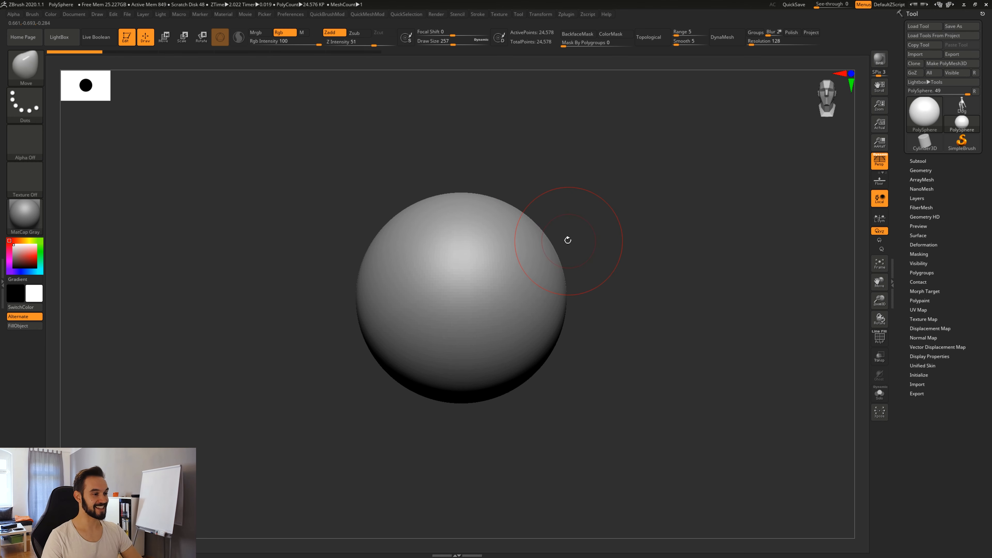
mouse_move(602, 257)
alt+mouse_down()
mouse_move(599, 235)
mouse_move(594, 246)
alt+mouse_up()
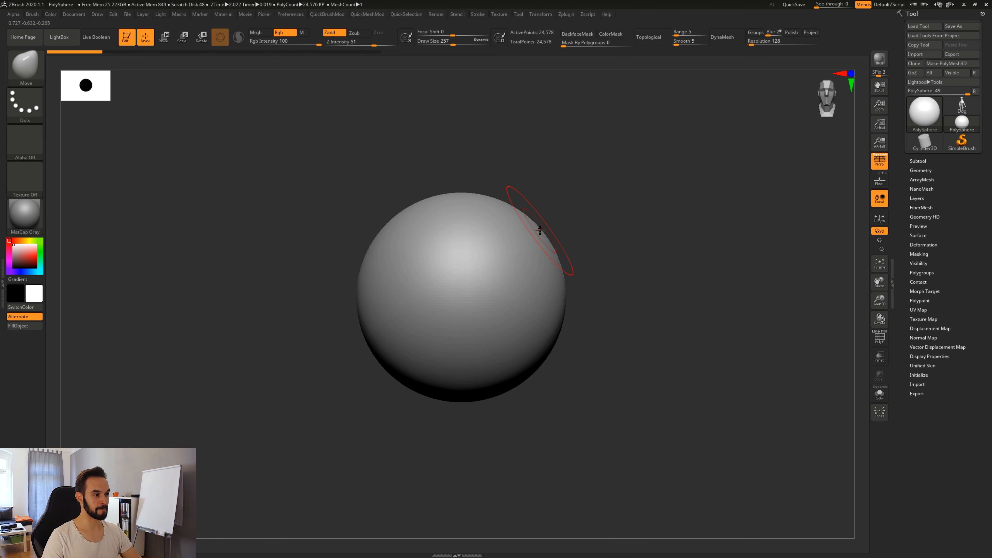
drag(544, 231, 547, 227)
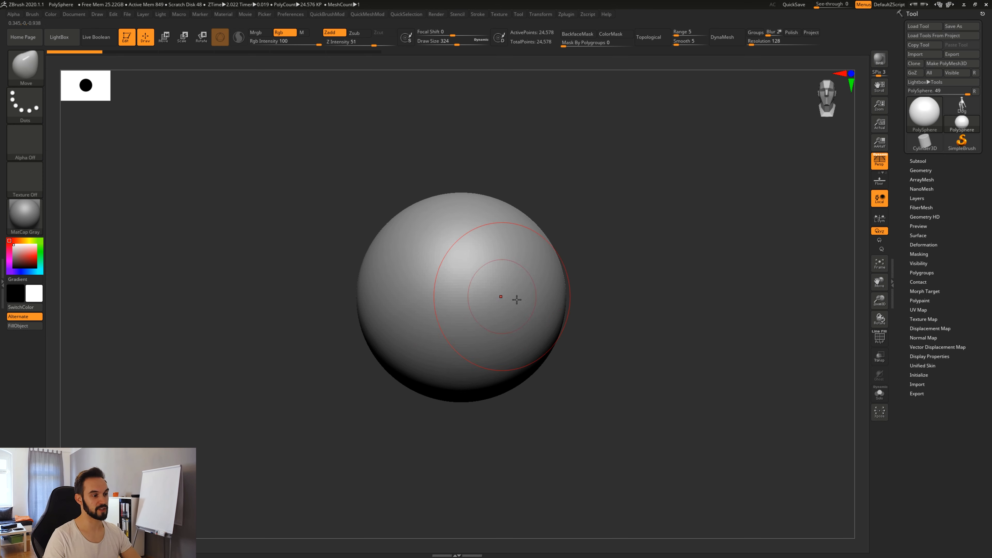
Pull the sphere's surface outward along its normals into a cone with the Move brush, inspect it from the side, and undo it.
mouse_move(598, 386)
alt+mouse_down()
mouse_move(559, 382)
mouse_move(571, 293)
mouse_move(608, 270)
alt+mouse_up()
mouse_move(681, 359)
mouse_down()
mouse_move(703, 362)
mouse_move(625, 414)
mouse_up()
key(ctrl+z)
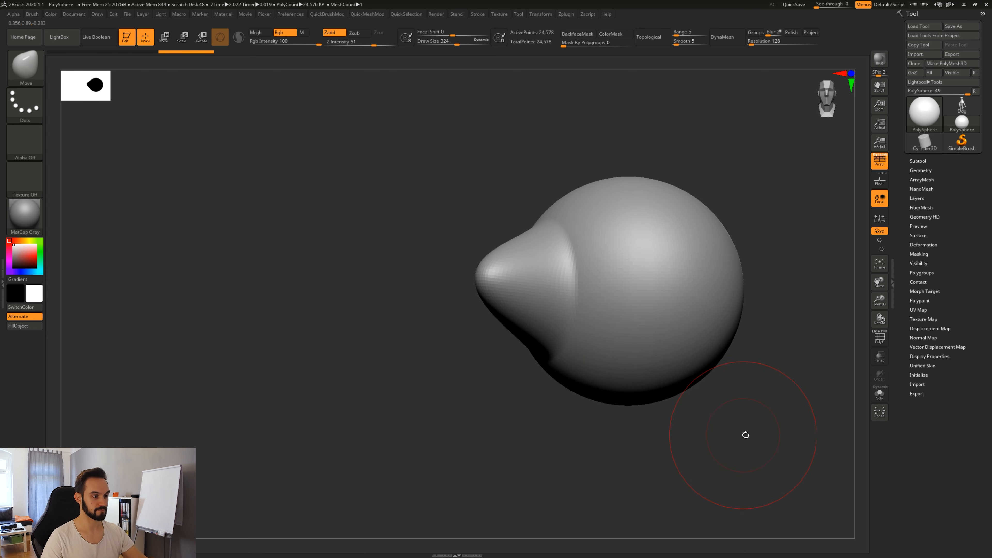
alt+drag(736, 442, 643, 451)
key(ctrl+z)
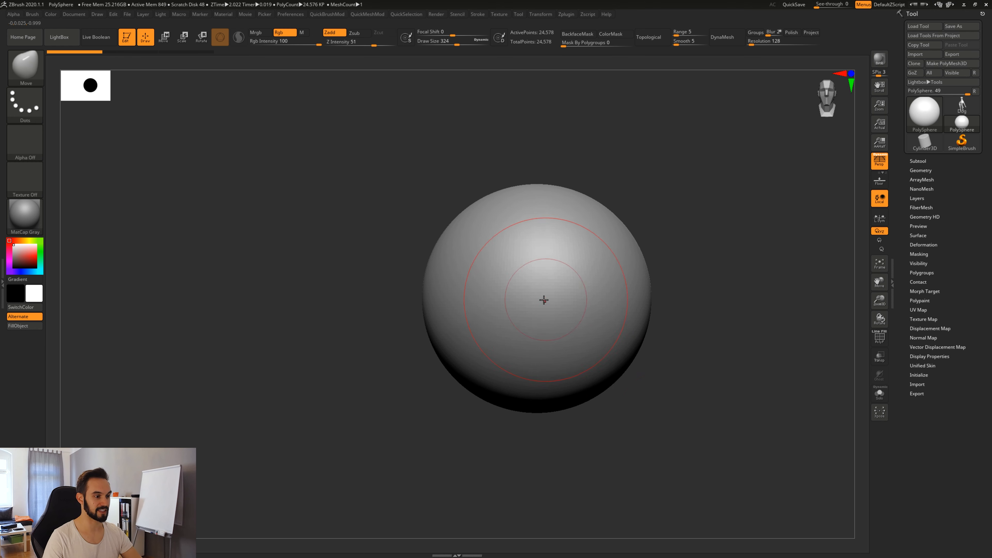
Try Move brush pulls on the sphere's right edge from a turned view, and undo them.
alt+drag(727, 395, 632, 399)
drag(631, 398, 620, 381)
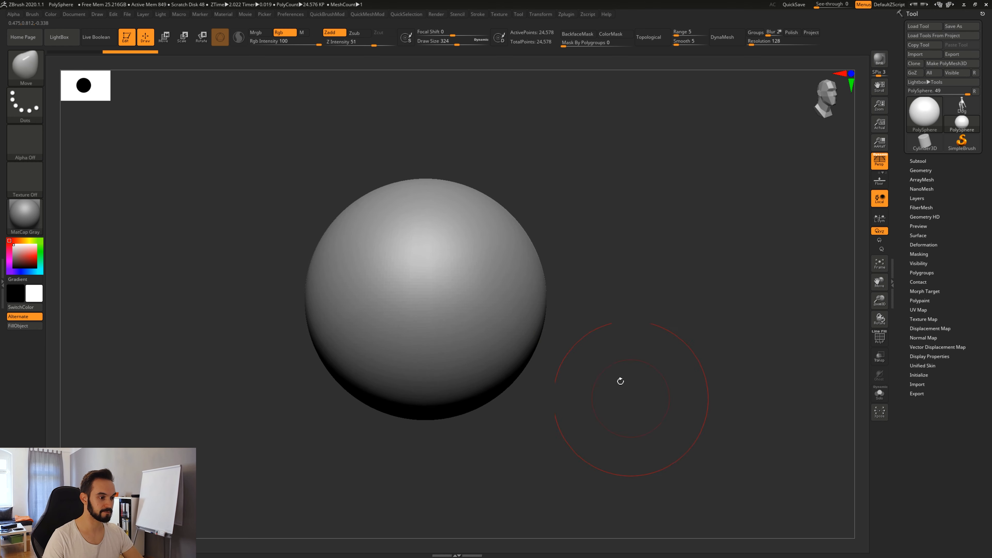
drag(544, 296, 567, 292)
shift+drag(574, 391, 578, 361)
drag(550, 295, 604, 289)
shift+drag(686, 351, 647, 365)
alt+drag(699, 406, 633, 407)
key(ctrl+z)
key(ctrl+z)
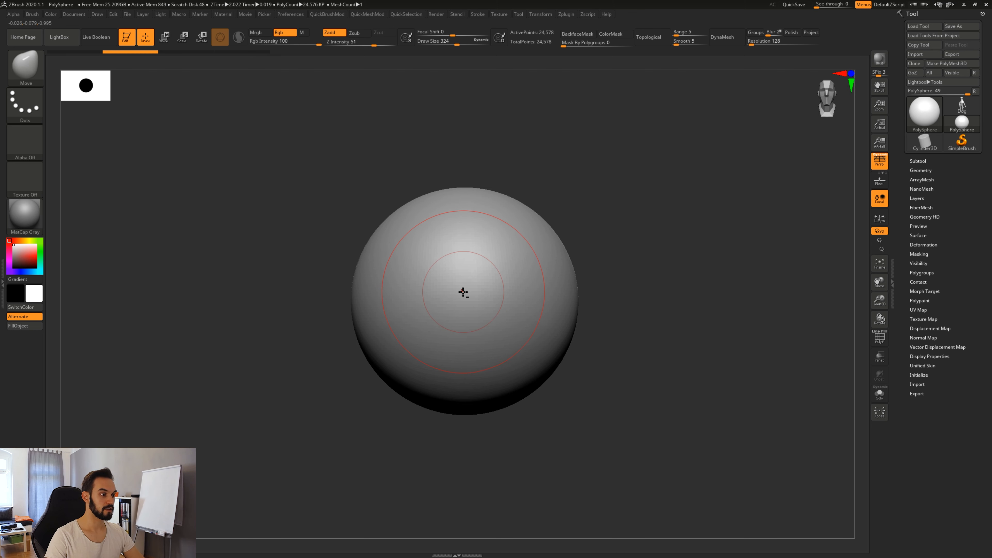
Pull a long cone out of the sphere's front along the surface normal, compare its side and front views, and undo it.
mouse_move(464, 295)
mouse_down()
mouse_move(670, 259)
mouse_move(684, 274)
mouse_up()
drag(571, 388, 472, 262)
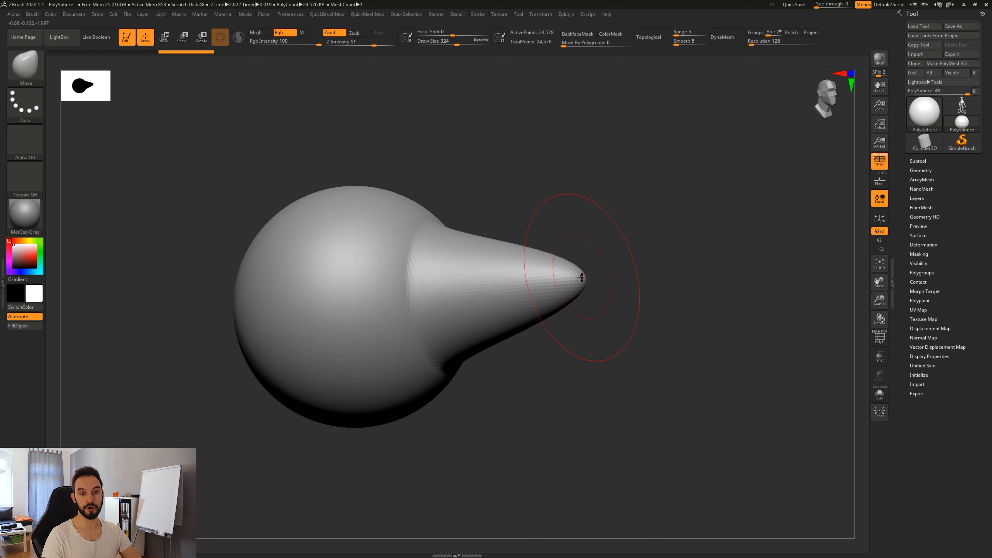
mouse_move(591, 268)
mouse_down()
mouse_move(609, 378)
mouse_move(577, 310)
mouse_up()
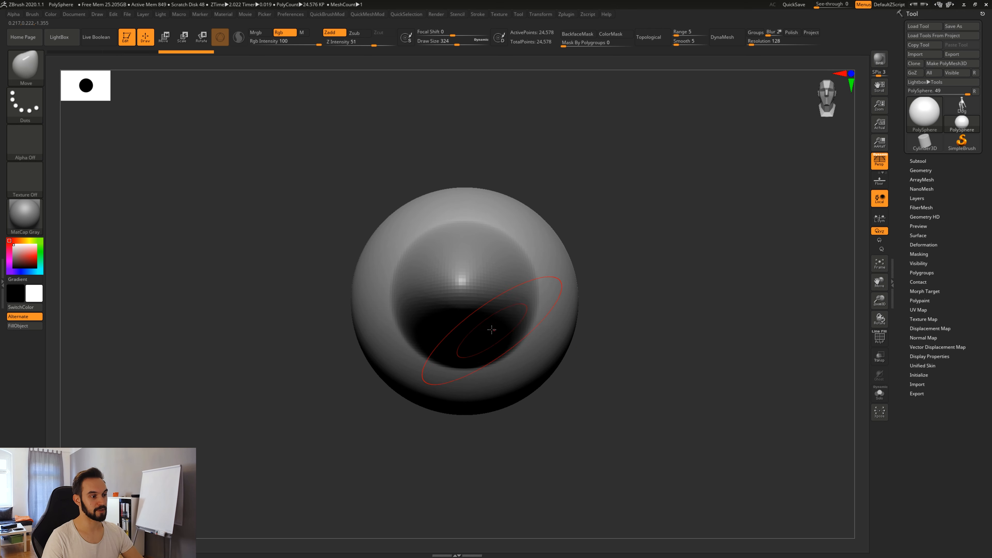
shift+drag(469, 340, 487, 355)
alt+drag(616, 369, 620, 382)
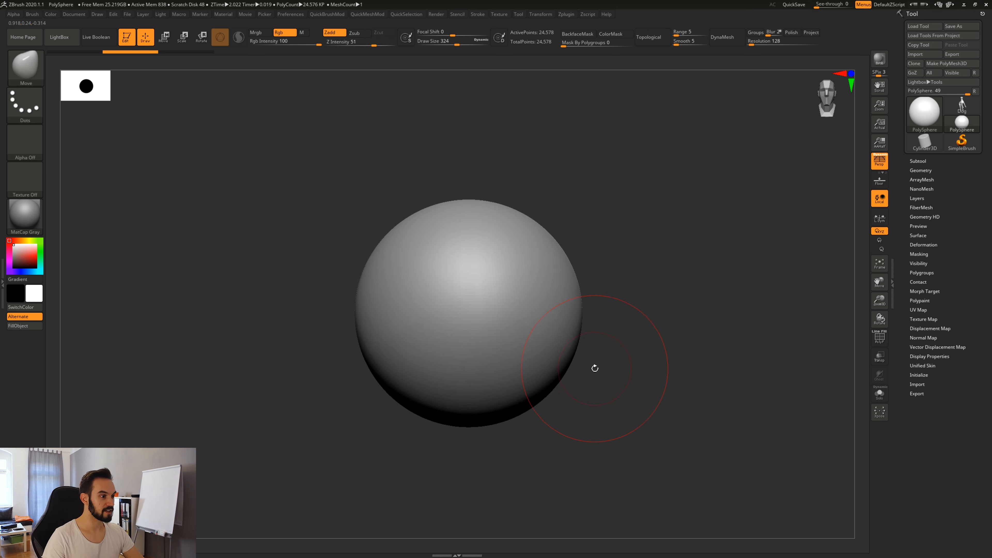
Show the PolyFrame wireframe on the sphere and examine its polygons up close.
key(ctrl+shift)
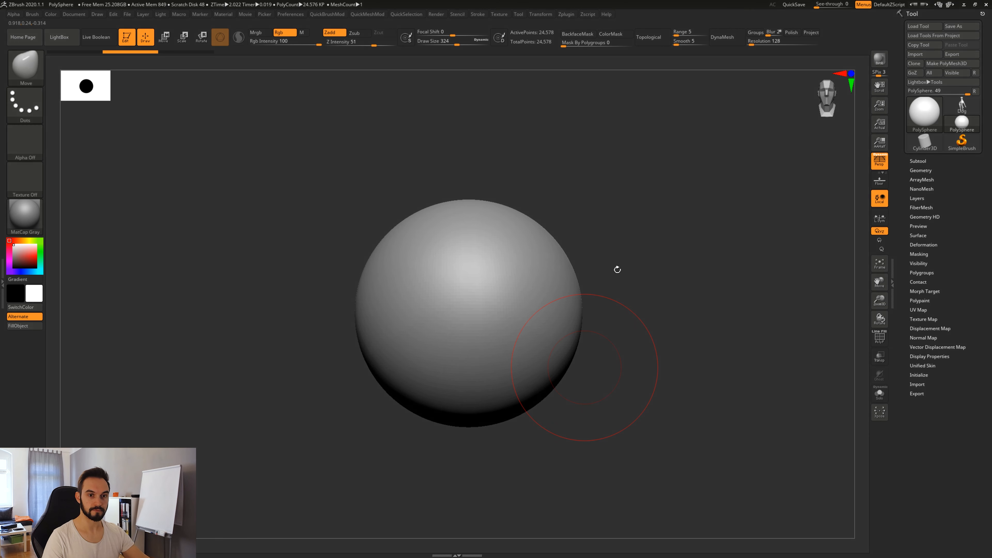
mouse_move(590, 340)
alt+mouse_down()
mouse_move(619, 316)
mouse_move(624, 357)
alt+mouse_up()
key(shift)
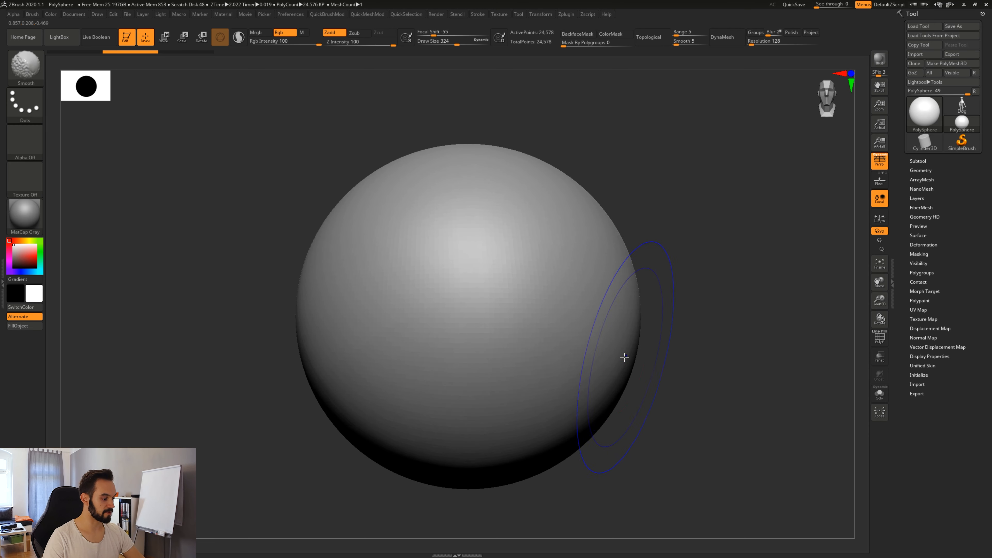
key(shift)
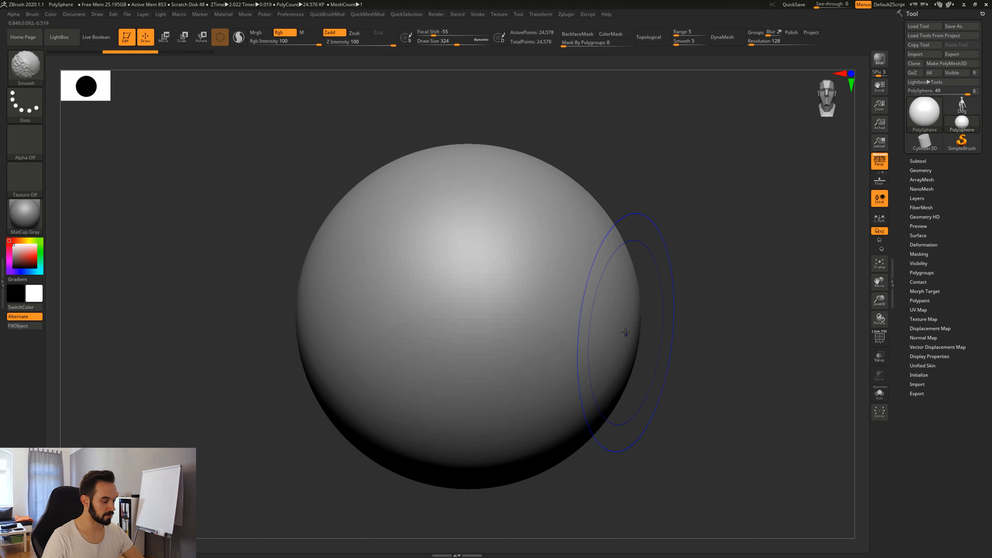
key(shift+f)
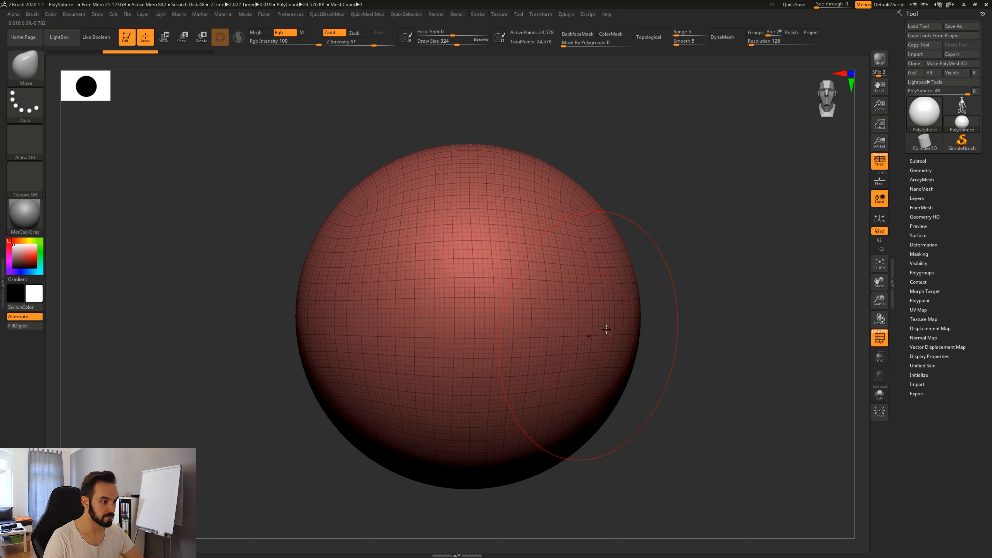
alt+drag(656, 325, 655, 375)
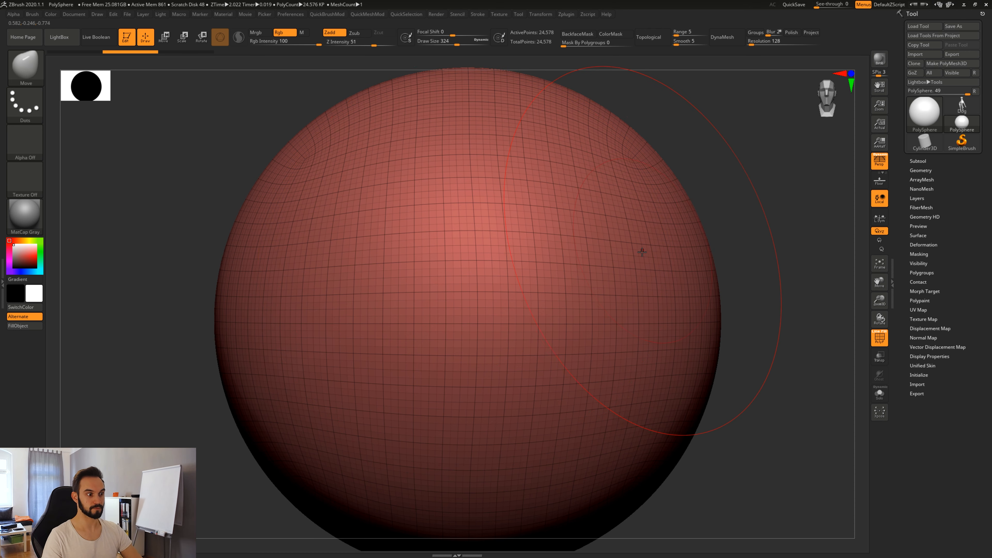
alt+drag(734, 395, 609, 354)
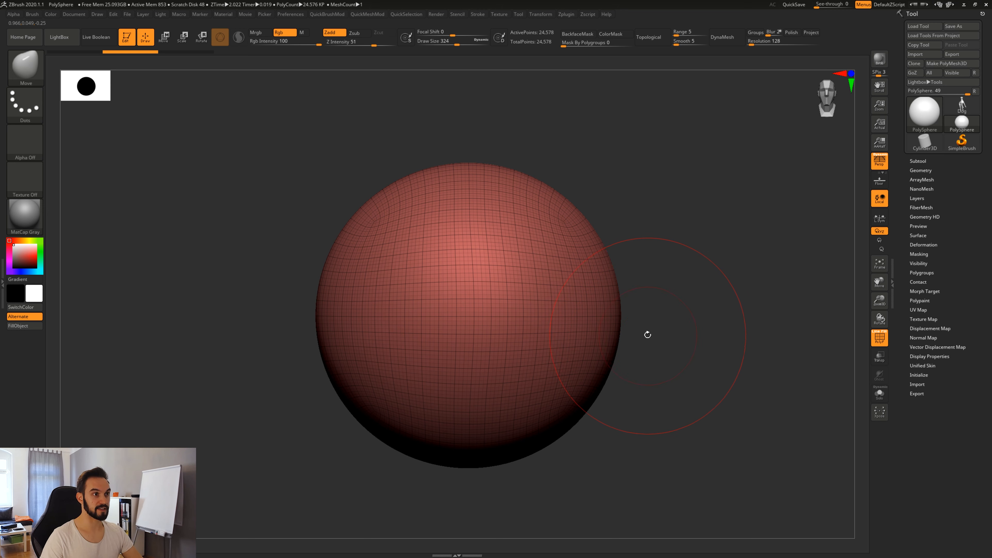
key(shift)
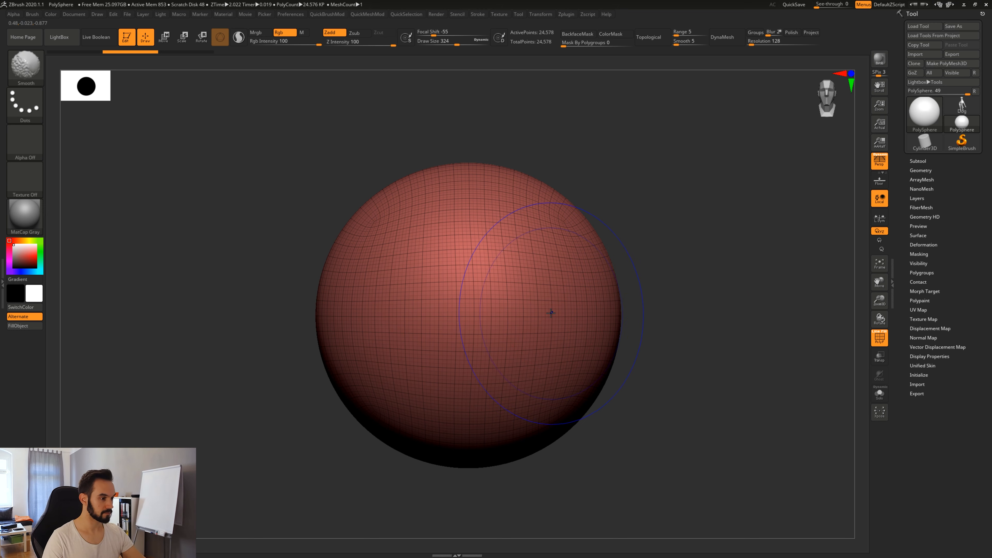
Sketch a four-sided polygon with its diagonals and a normal arrow beside the sphere using the on-screen pen, and clear the sketch.
key(ctrl)
key(ctrl+shift)
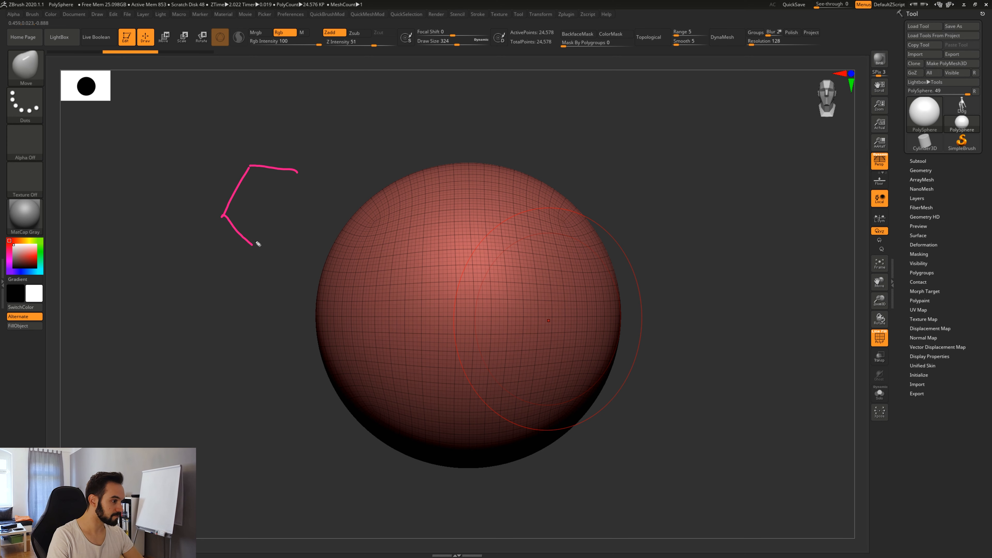
drag(255, 244, 294, 169)
mouse_move(224, 214)
mouse_down()
mouse_move(280, 172)
mouse_move(254, 234)
mouse_up()
drag(252, 194, 199, 175)
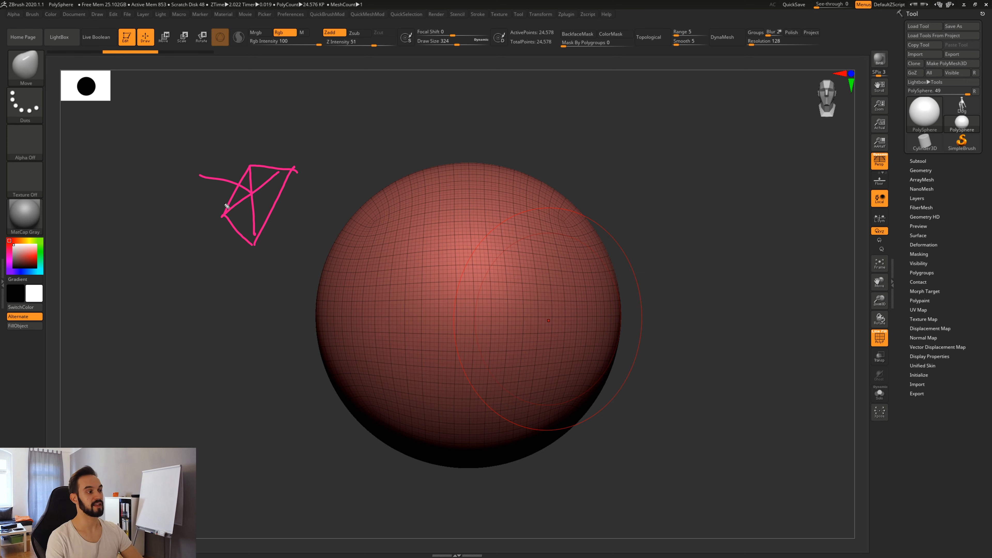
key(ctrl+z)
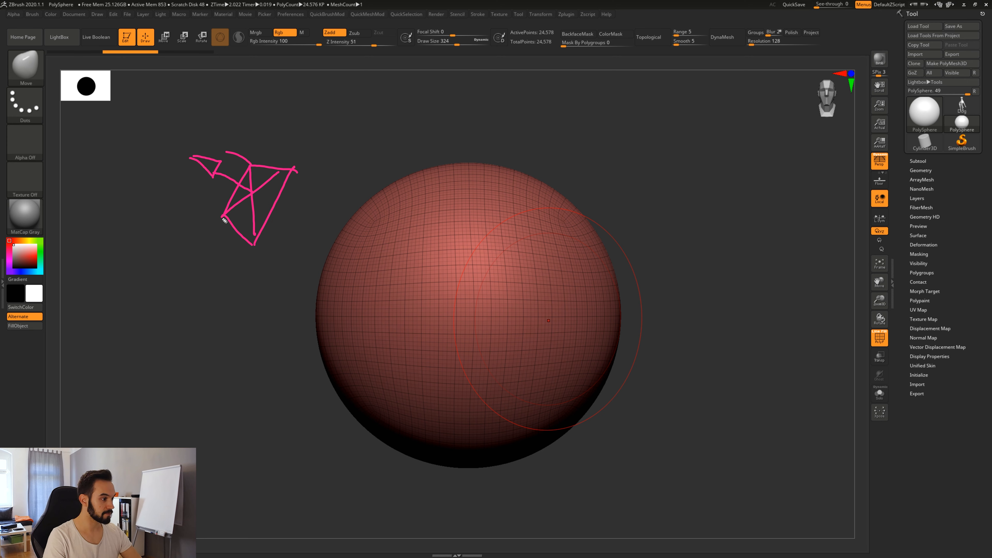
drag(301, 174, 248, 133)
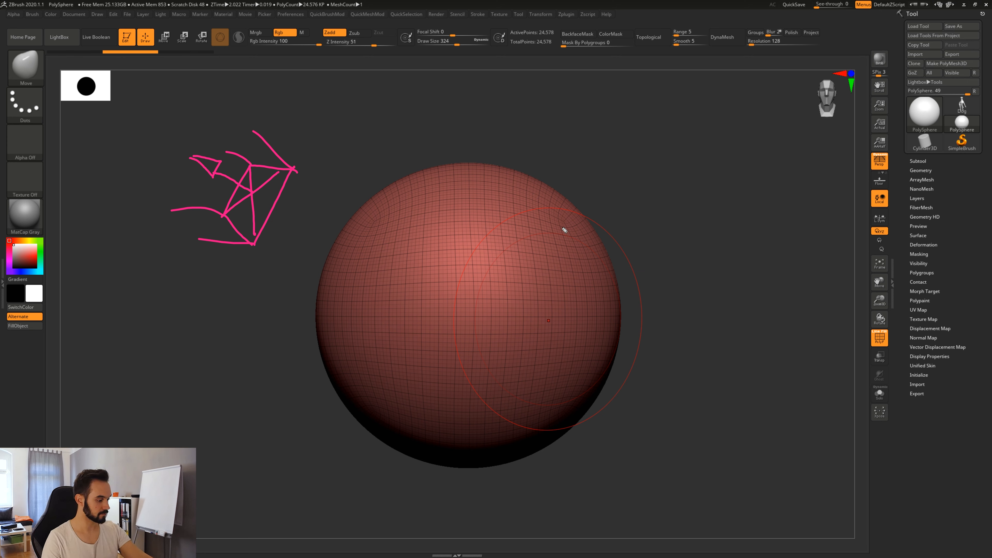
key(ctrl+shift+7)
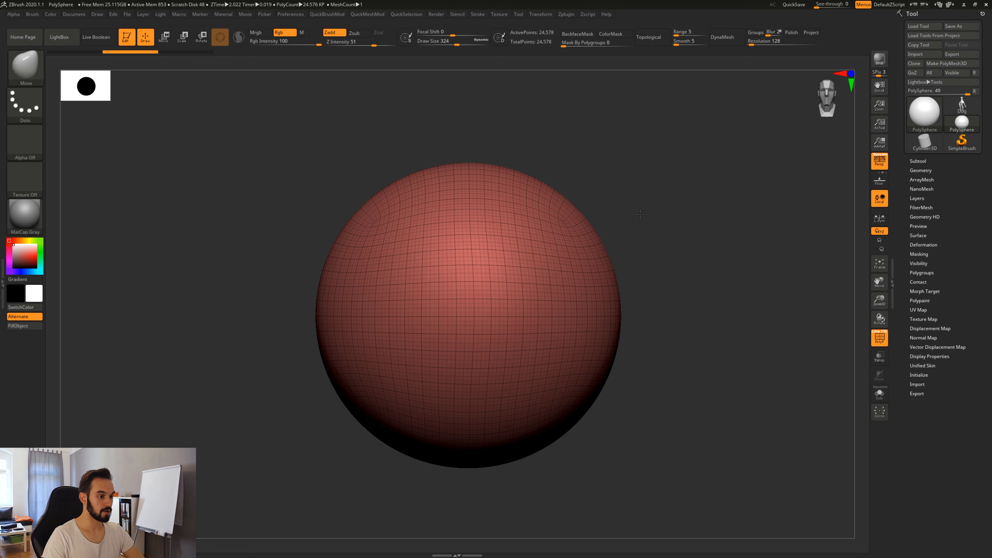
Turn off the PolyFrame wireframe on the sphere.
alt+drag(640, 214, 674, 200)
key(shift+f)
alt+drag(686, 342, 611, 349)
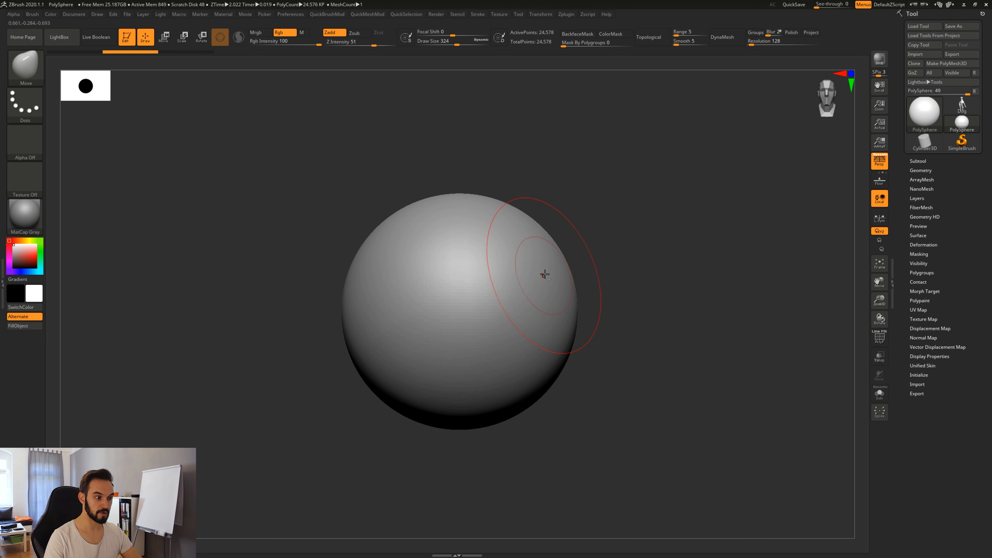
Try a free Move pull on the sphere's right side and a pull along the normals on its front, and undo both.
drag(567, 294, 679, 275)
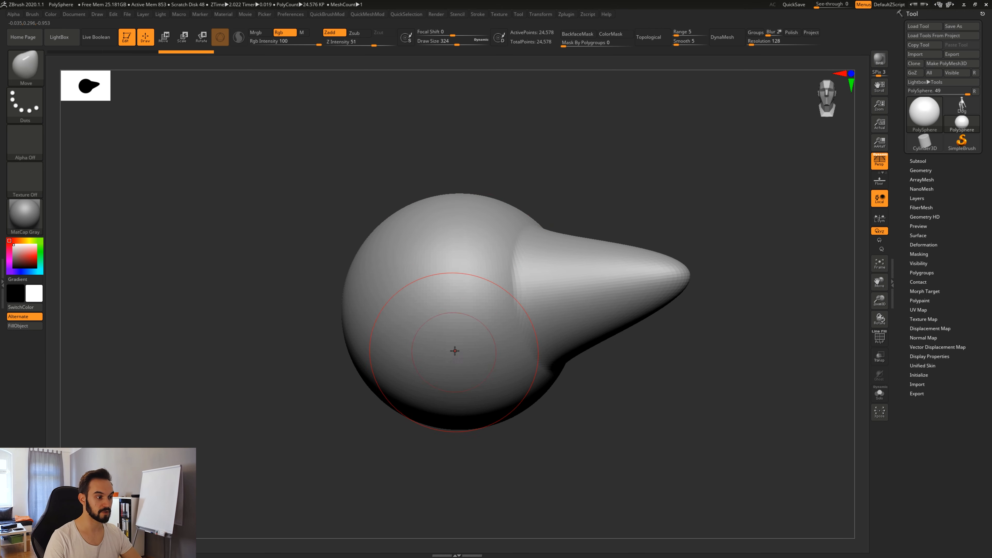
alt+drag(448, 311, 716, 275)
drag(586, 424, 723, 417)
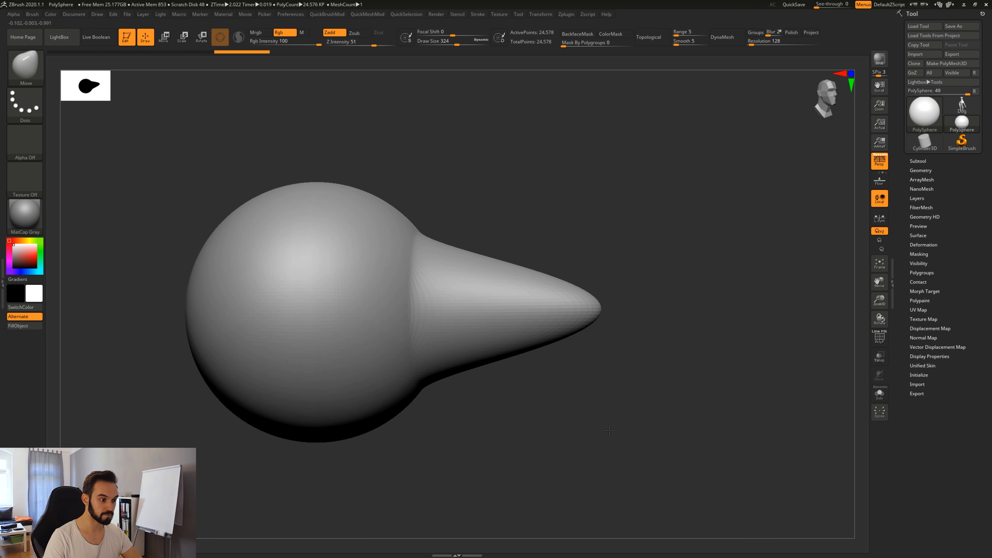
key(ctrl+z)
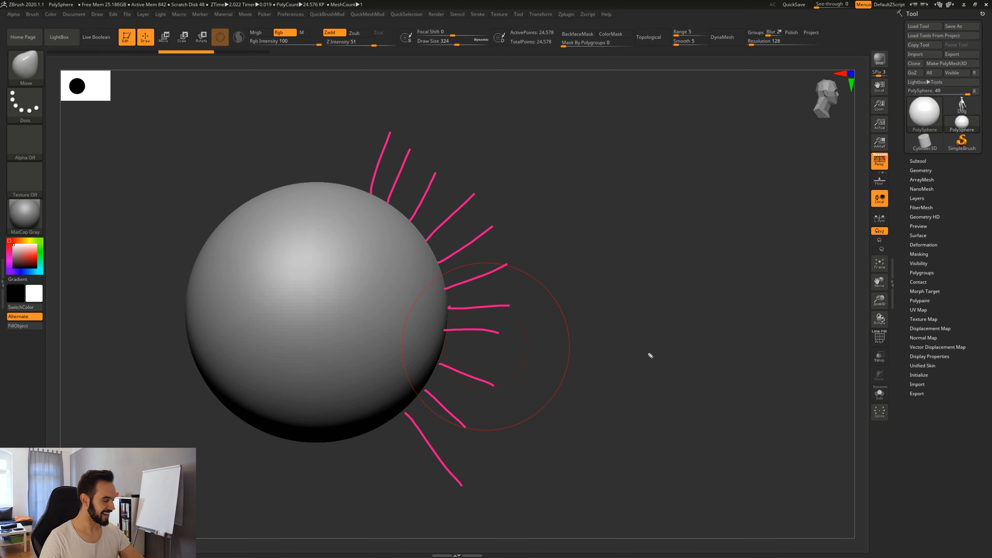
key(ctrl+shift+7)
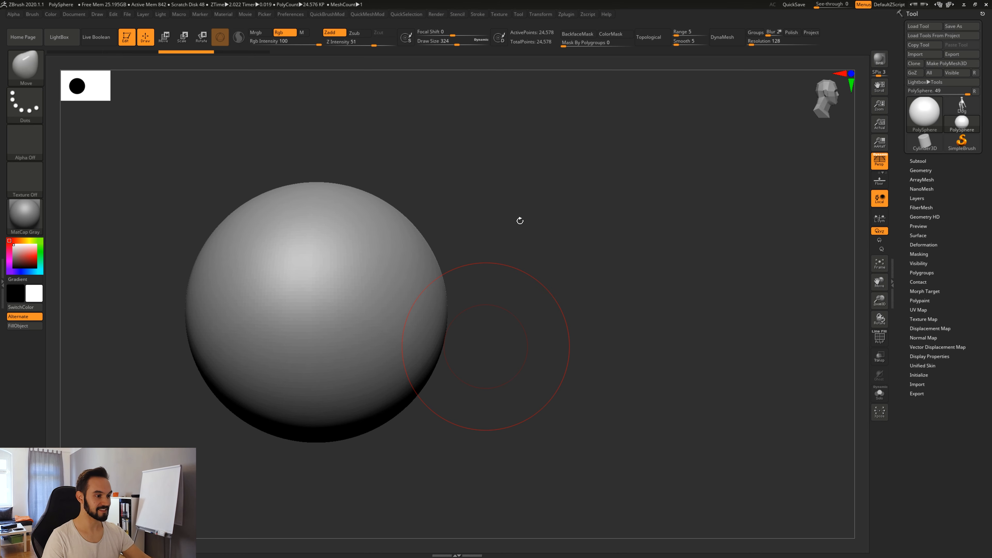
drag(549, 243, 523, 259)
key(ctrl+z)
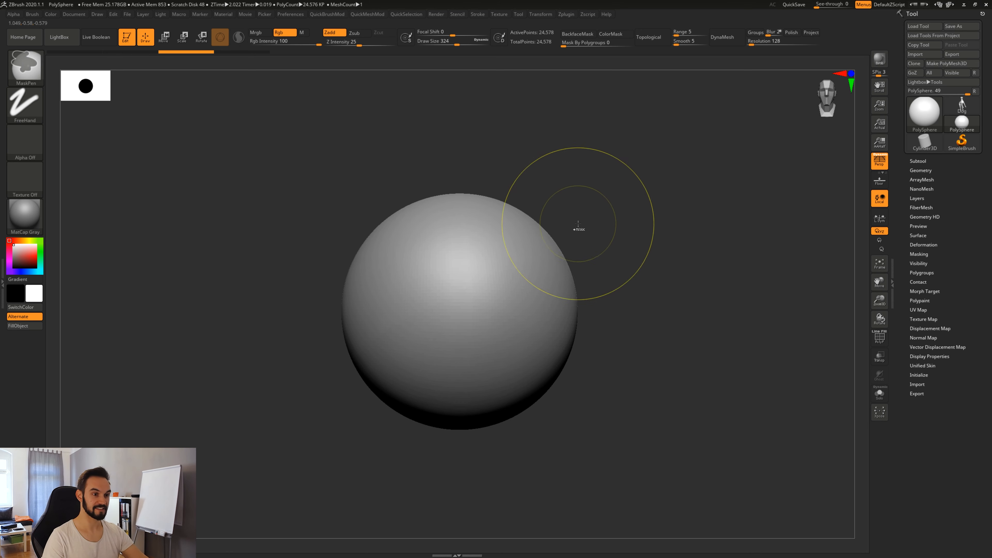
Push the sphere's front right area inward into a round hollow along its normals with the Move brush, and undo it.
mouse_move(612, 355)
alt+mouse_down()
mouse_move(604, 350)
mouse_move(616, 376)
mouse_move(607, 369)
alt+mouse_up()
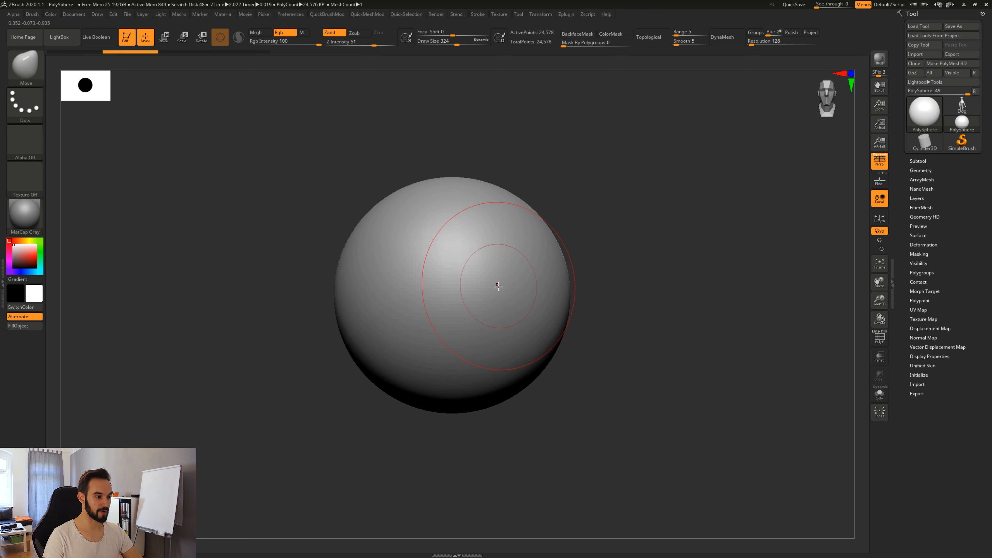
alt+drag(474, 289, 316, 291)
mouse_move(625, 337)
mouse_down()
mouse_move(546, 339)
mouse_move(598, 332)
mouse_move(587, 335)
mouse_up()
drag(608, 269, 547, 317)
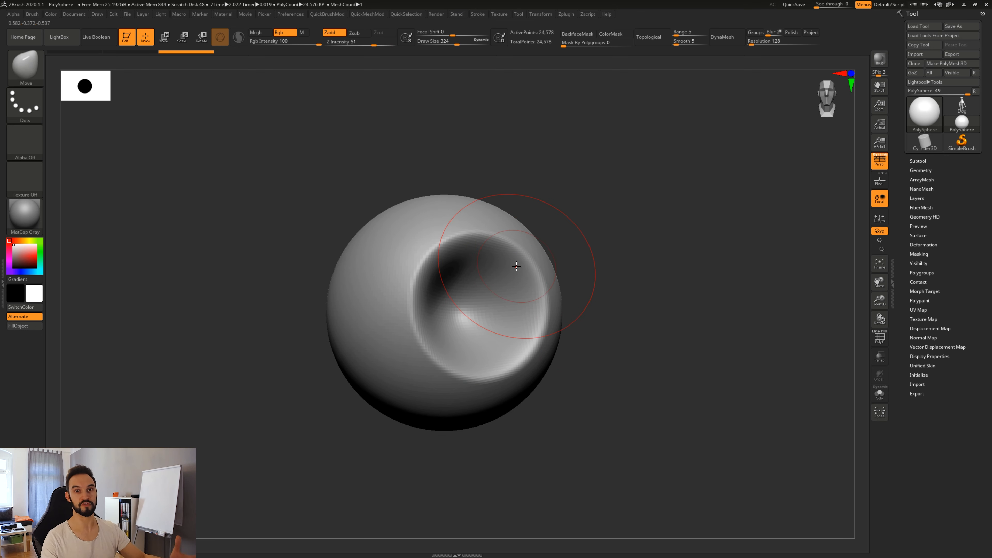
drag(555, 230, 600, 308)
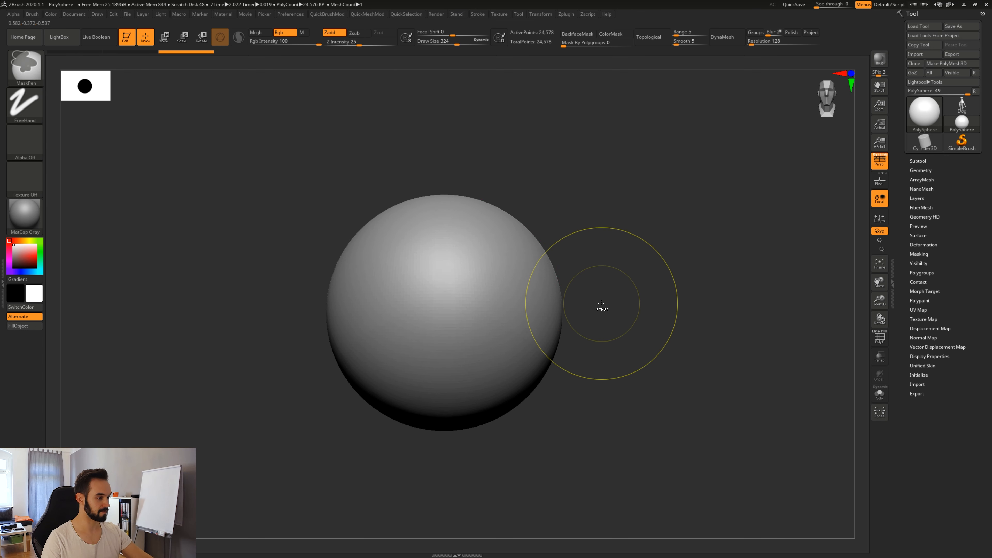
Select the Clay brush and set its Draw Size to 77.
key(ctrl+z)
mouse_move(606, 388)
alt+mouse_down()
mouse_move(606, 373)
mouse_move(593, 392)
alt+mouse_up()
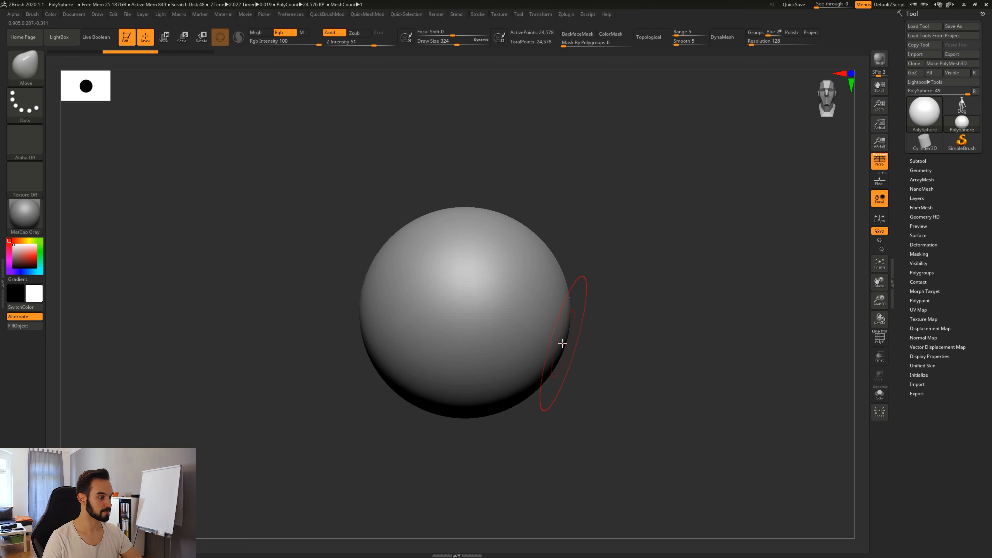
key(b)
key(c)
key(l)
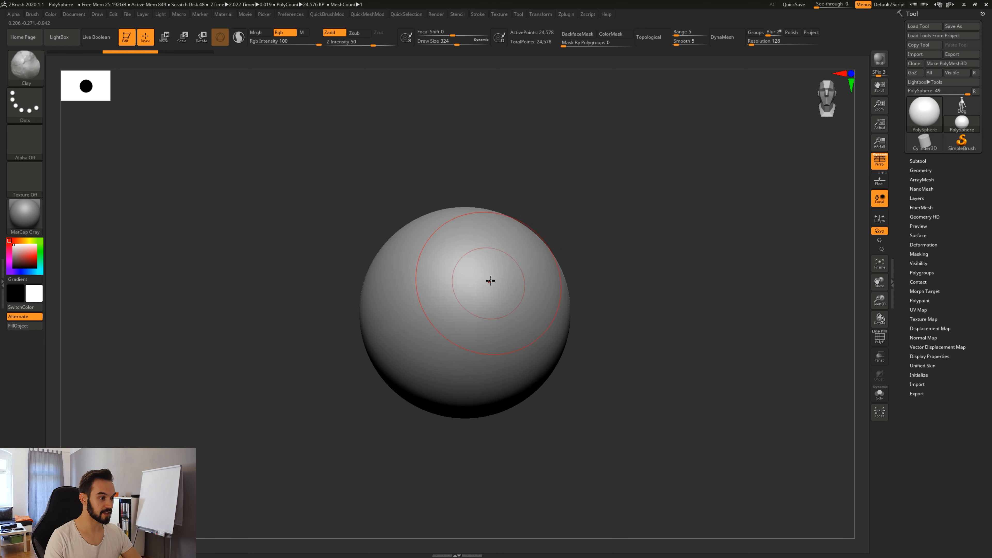
alt+drag(613, 306, 623, 355)
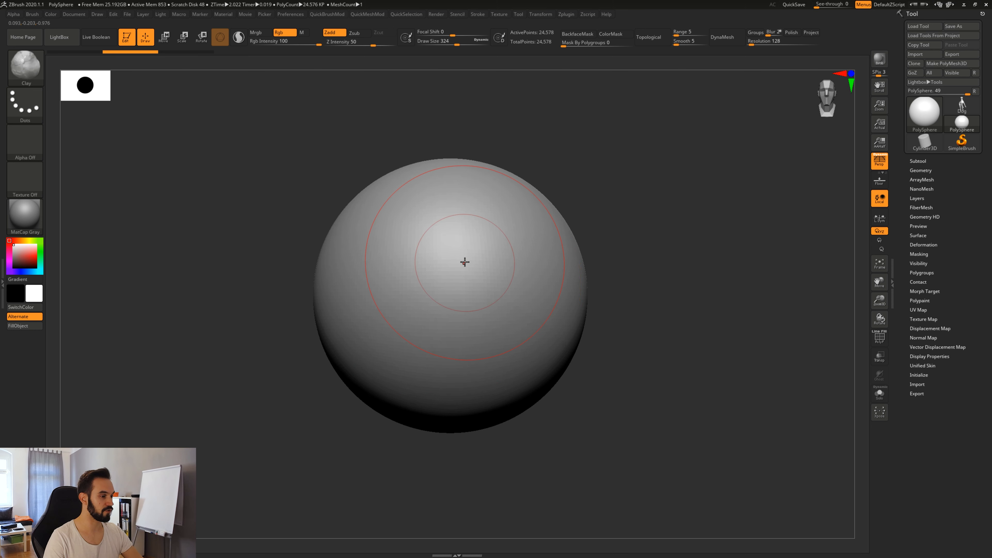
key(s)
Build up overlapping Clay strokes on the sphere's front, and step the Undo History back to the smooth sphere.
mouse_move(462, 250)
mouse_down()
mouse_move(437, 251)
mouse_move(417, 293)
mouse_move(499, 288)
mouse_move(408, 304)
mouse_move(452, 332)
mouse_up()
mouse_move(418, 224)
mouse_down()
mouse_move(395, 268)
mouse_move(440, 281)
mouse_move(449, 297)
mouse_move(480, 297)
mouse_move(507, 259)
mouse_move(385, 238)
mouse_move(402, 332)
mouse_move(475, 344)
mouse_move(489, 297)
mouse_move(504, 291)
mouse_move(513, 343)
mouse_move(405, 199)
mouse_move(390, 222)
mouse_move(397, 287)
mouse_up()
drag(485, 362, 522, 328)
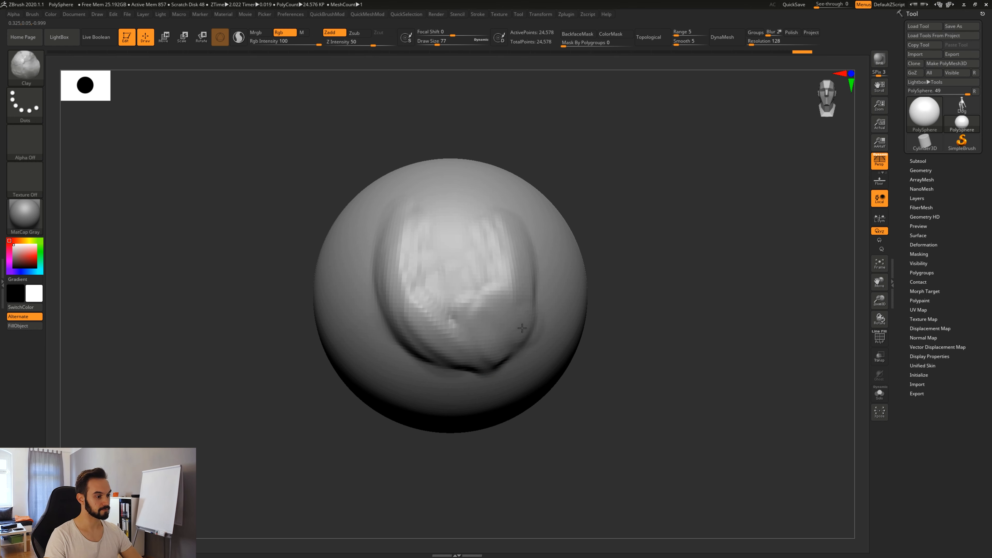
mouse_move(499, 226)
mouse_down()
mouse_move(464, 283)
mouse_move(469, 297)
mouse_move(441, 254)
mouse_move(458, 317)
mouse_move(467, 317)
mouse_move(449, 310)
mouse_move(443, 213)
mouse_move(447, 313)
mouse_move(434, 290)
mouse_move(449, 335)
mouse_move(487, 341)
mouse_move(414, 285)
mouse_up()
mouse_move(625, 288)
mouse_down()
mouse_move(613, 287)
mouse_move(597, 373)
mouse_move(582, 352)
mouse_move(587, 337)
mouse_move(626, 351)
mouse_up()
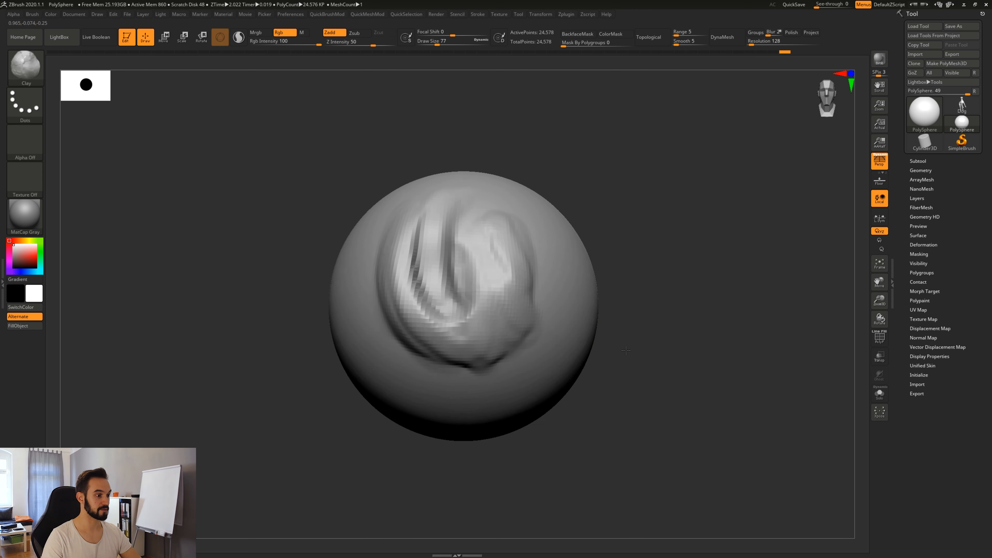
drag(647, 230, 615, 215)
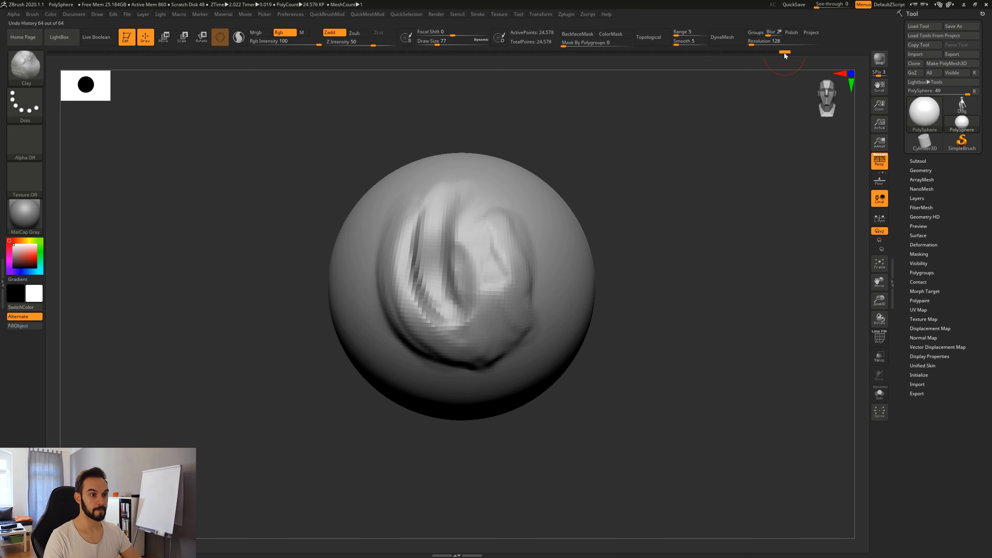
mouse_move(784, 53)
mouse_down()
mouse_move(322, 110)
mouse_move(66, 98)
mouse_up()
drag(603, 206, 443, 232)
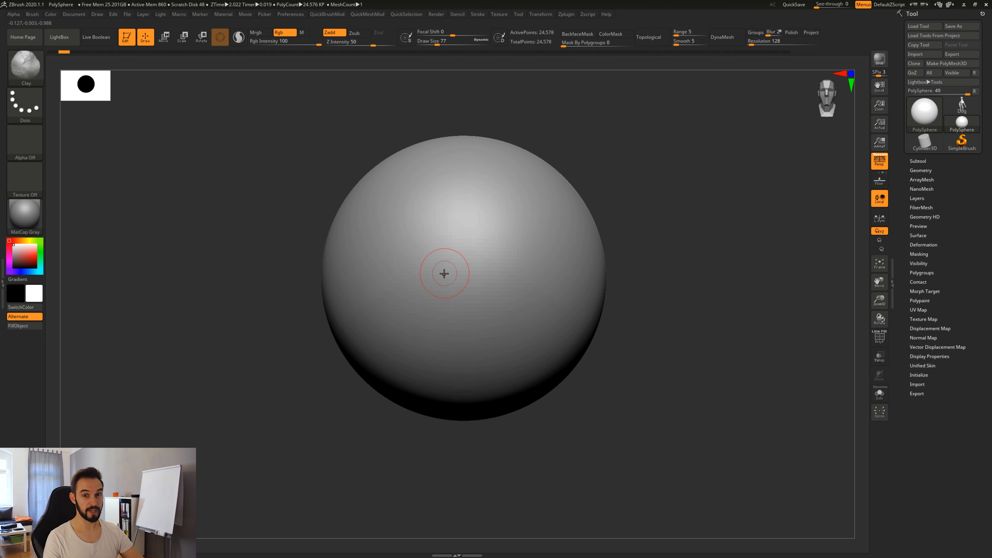
Make a short diagonal stroke on the sphere's front with the ClayBuildup brush and accept discarding the newer Undo History entries.
key(b)
key(c)
key(b)
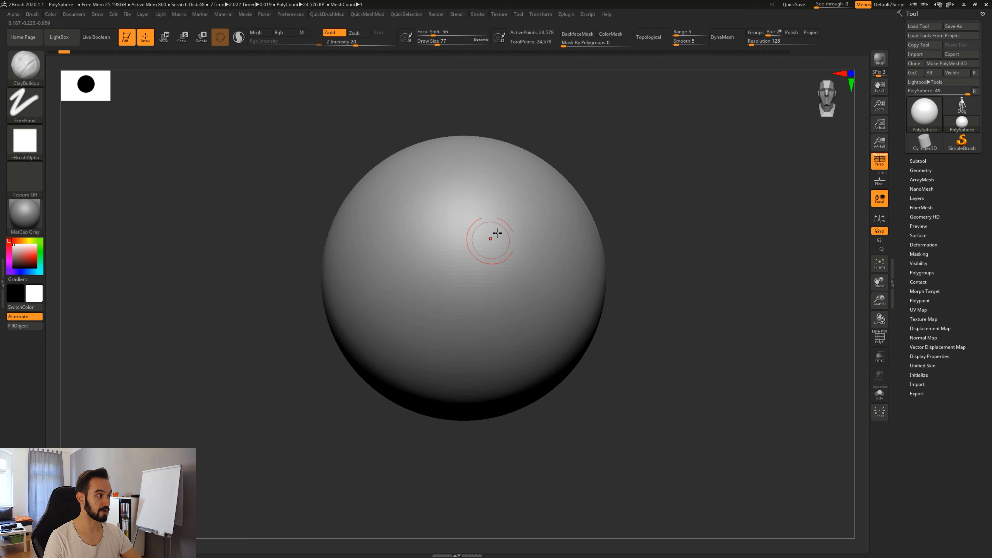
drag(457, 217, 480, 288)
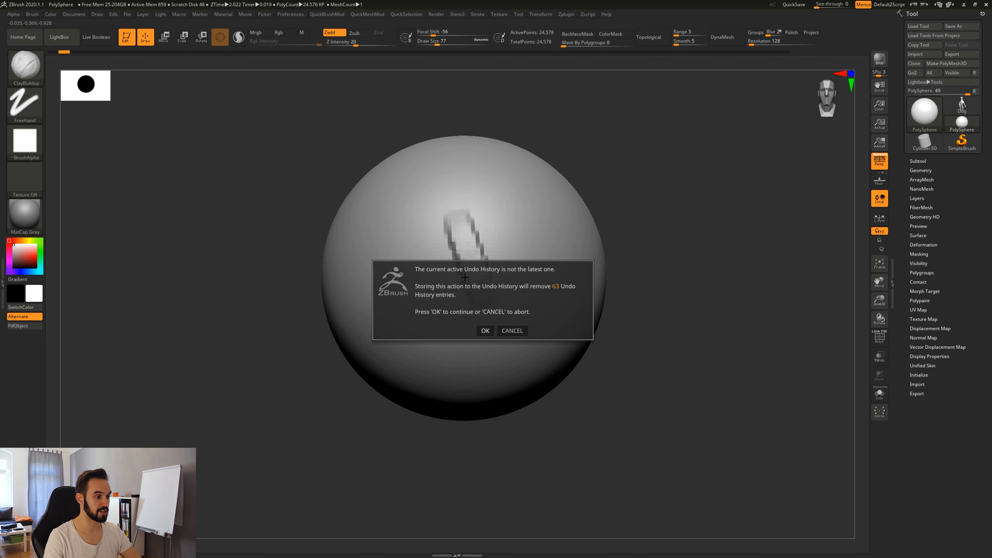
click(486, 333)
Build up a raised mass of overlapping diagonal ClayBuildup strokes on the sphere's front.
drag(442, 225, 479, 315)
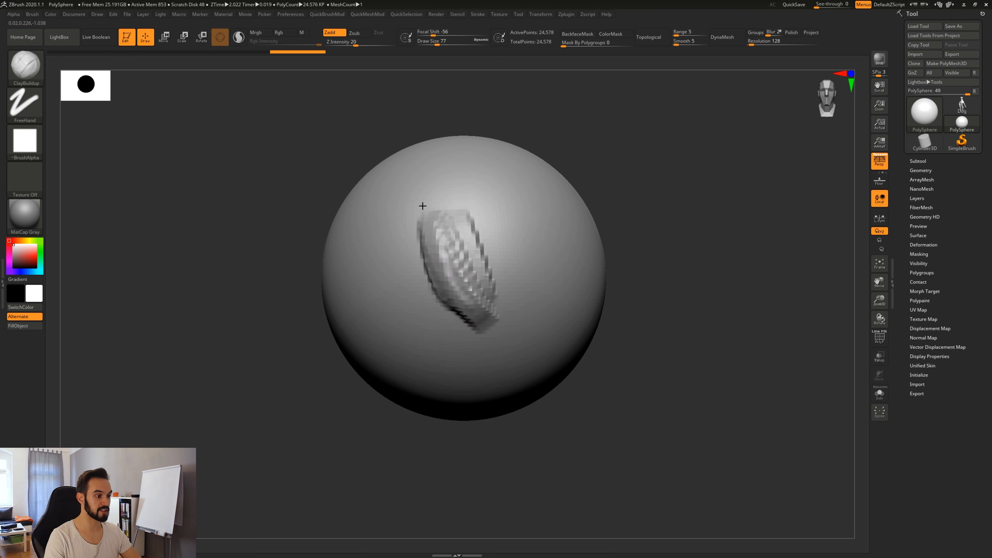
drag(423, 211, 475, 314)
drag(434, 222, 482, 320)
drag(471, 215, 508, 336)
drag(530, 254, 486, 340)
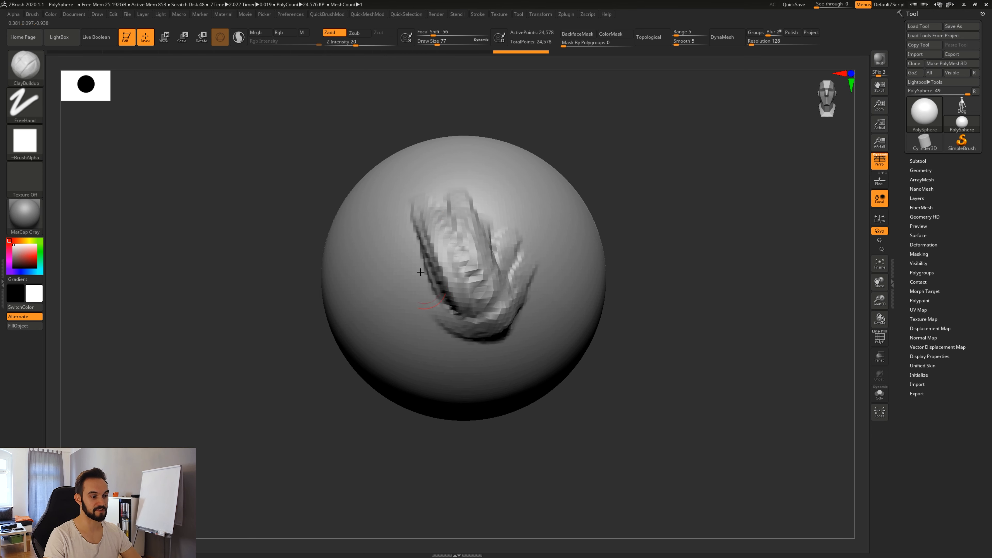
drag(416, 230, 478, 313)
Set the Draw Size to 120 and add long, wide ClayBuildup strokes around the front mass and on the sphere's right side.
text(s120)
key(Return)
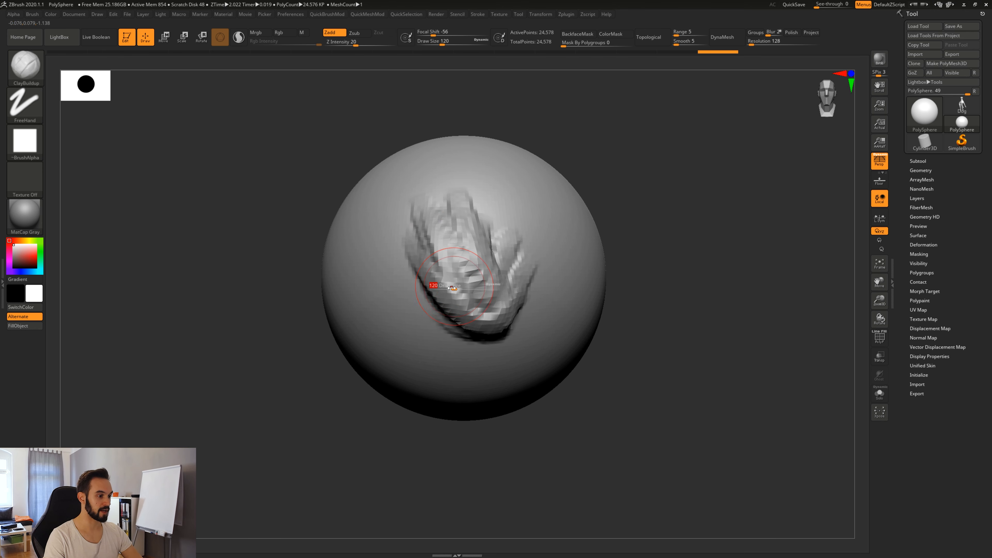
drag(402, 250, 422, 309)
mouse_move(370, 228)
mouse_down()
mouse_move(469, 369)
mouse_move(492, 375)
mouse_up()
drag(546, 187, 508, 376)
drag(617, 284, 511, 243)
mouse_move(554, 211)
mouse_down()
mouse_move(516, 336)
mouse_move(535, 351)
mouse_up()
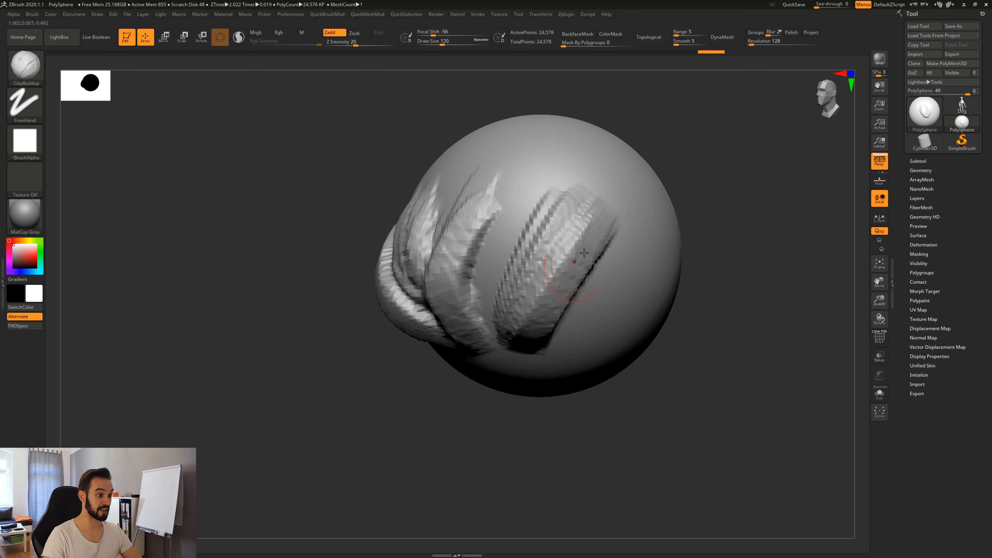
drag(585, 218, 543, 368)
Lay curved horizontal ClayBuildup strokes across the sphere's upper front and check them from above and from the front.
mouse_move(625, 395)
mouse_down()
mouse_move(666, 383)
mouse_move(649, 375)
mouse_move(640, 391)
mouse_move(636, 367)
mouse_move(641, 390)
mouse_up()
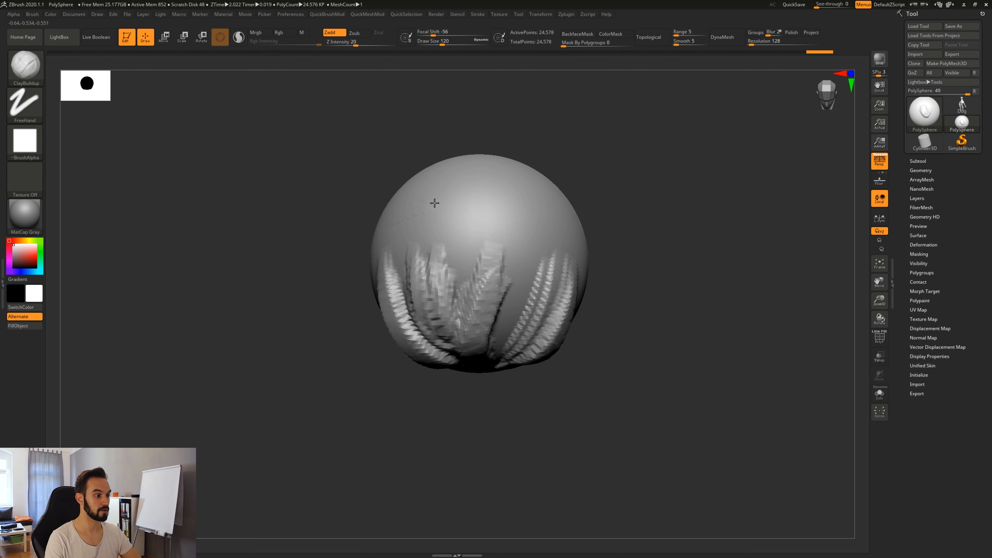
mouse_move(469, 201)
mouse_down()
mouse_move(478, 211)
mouse_move(430, 223)
mouse_move(551, 239)
mouse_up()
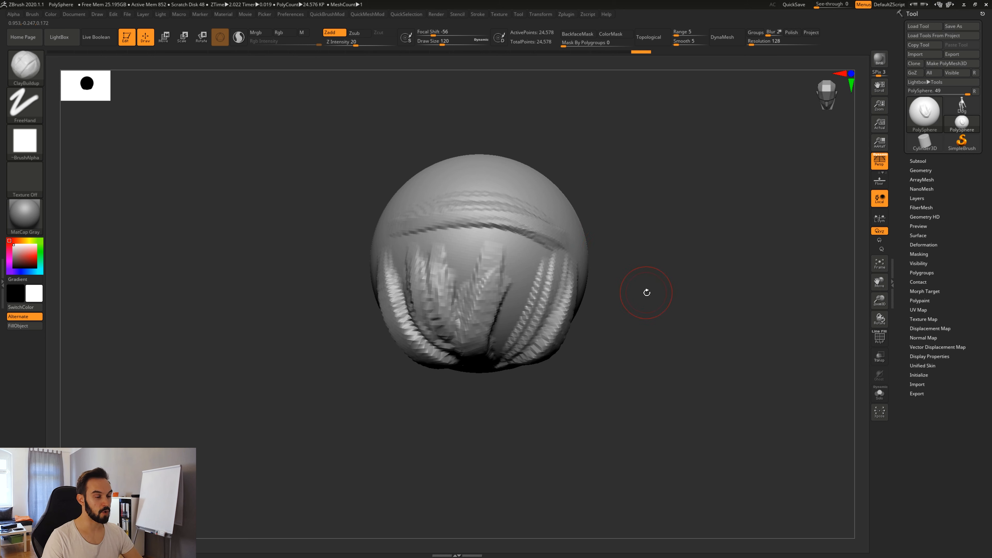
drag(647, 293, 639, 270)
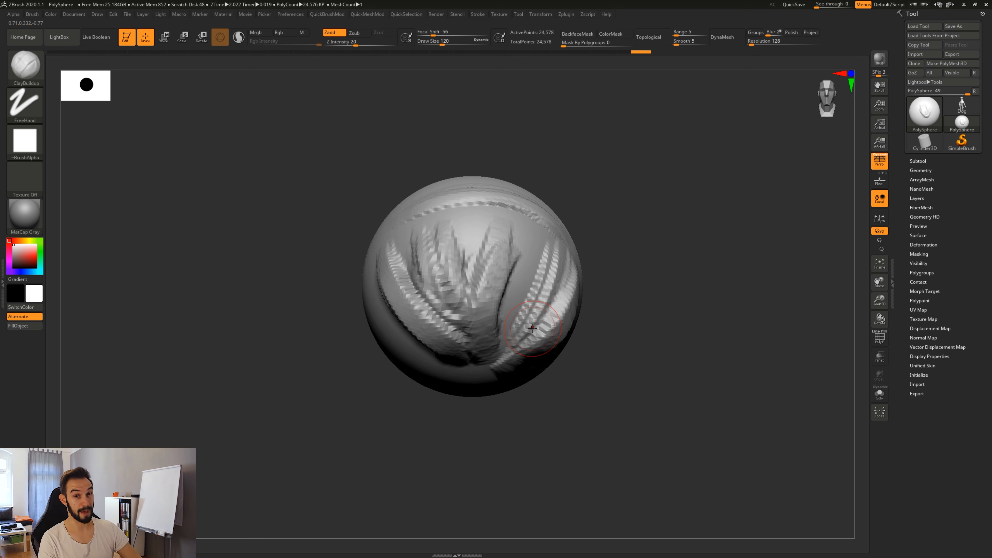
drag(609, 150, 610, 184)
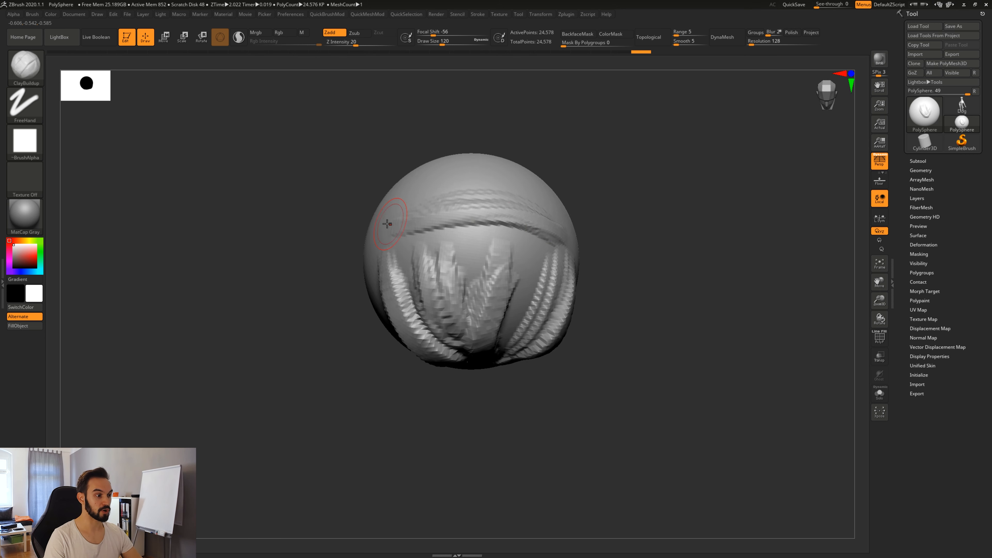
drag(643, 263, 516, 235)
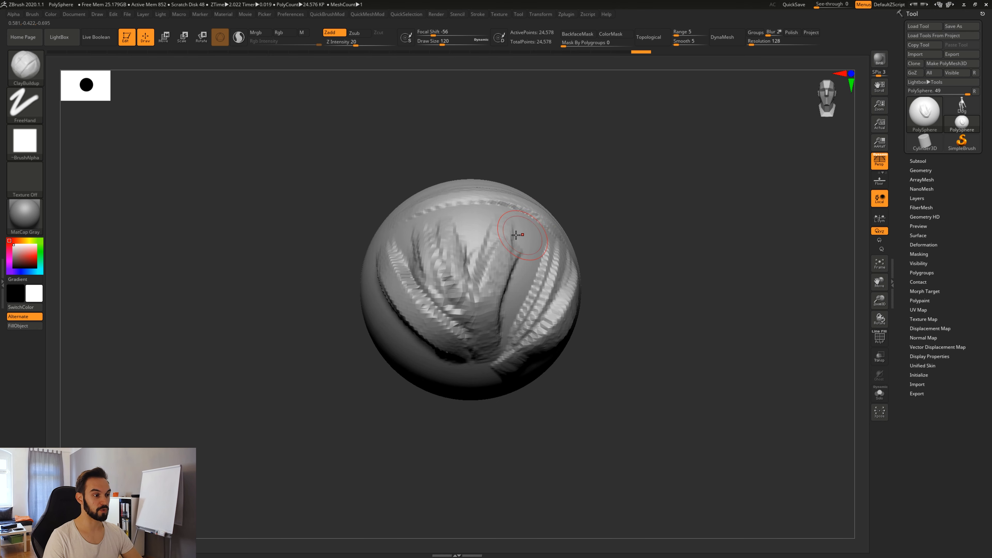
drag(631, 248, 637, 250)
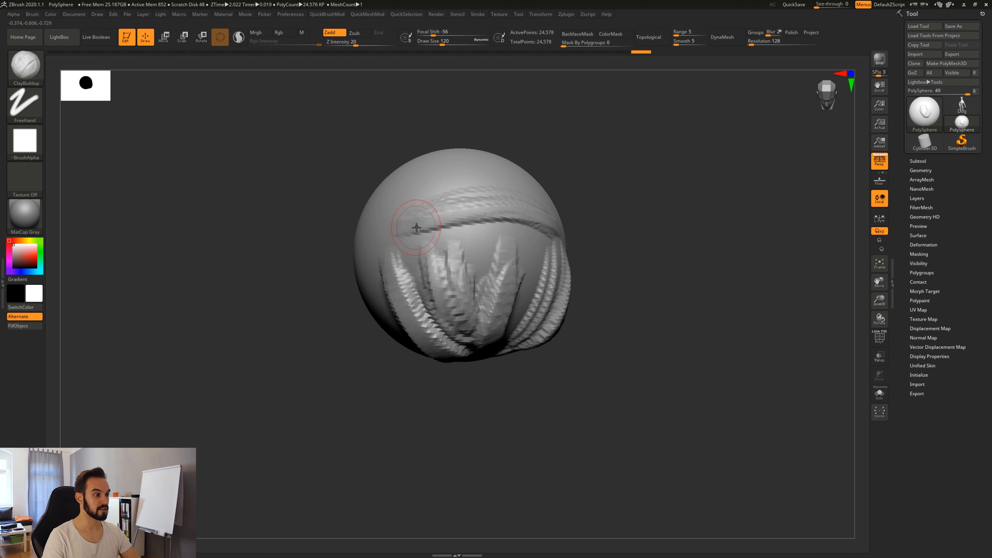
Thicken the horizontal band on the sphere's upper front with more ClayBuildup strokes.
mouse_move(417, 227)
mouse_down()
mouse_move(539, 230)
mouse_move(398, 243)
mouse_move(547, 236)
mouse_up()
drag(640, 234, 609, 225)
mouse_move(427, 223)
mouse_down()
mouse_move(503, 206)
mouse_move(449, 211)
mouse_move(537, 205)
mouse_up()
drag(678, 259, 703, 235)
drag(445, 211, 474, 208)
Build up long vertical ClayBuildup ridges down the sphere's left side.
drag(631, 236, 689, 235)
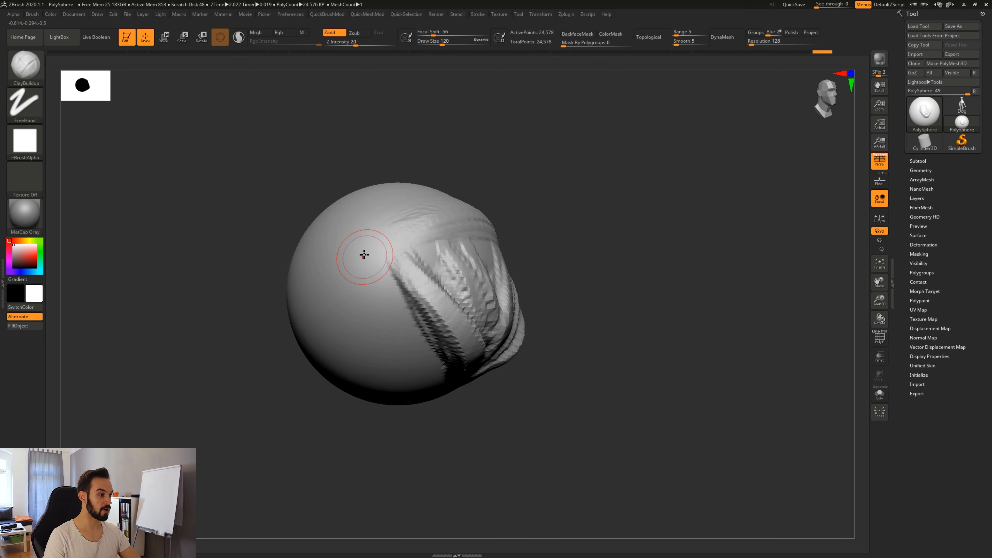
mouse_move(352, 225)
mouse_down()
mouse_move(353, 332)
mouse_move(390, 385)
mouse_move(400, 365)
mouse_move(381, 363)
mouse_move(398, 375)
mouse_up()
drag(614, 276, 547, 271)
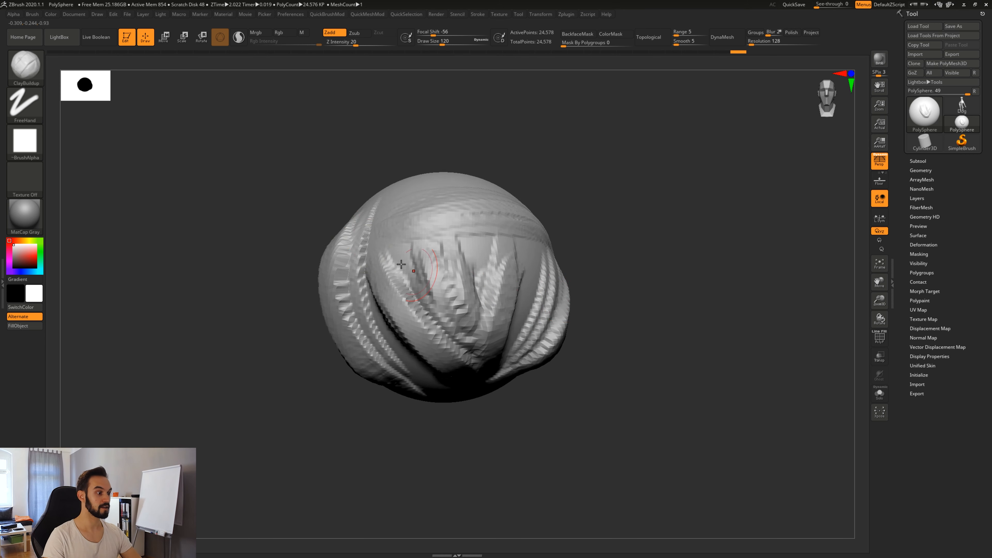
mouse_move(289, 258)
mouse_down()
mouse_move(383, 345)
mouse_move(344, 250)
mouse_up()
drag(355, 212, 433, 352)
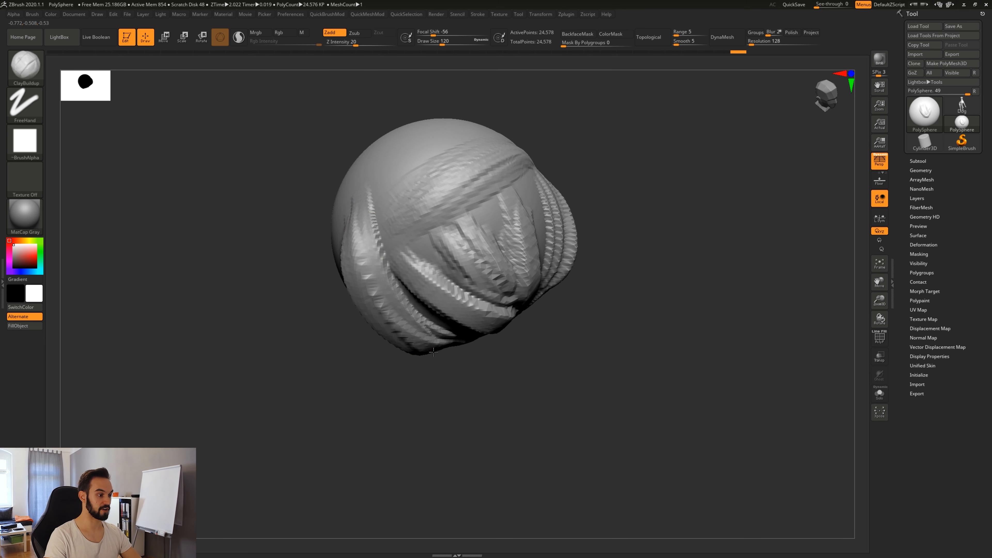
drag(367, 360, 425, 308)
drag(348, 230, 387, 385)
drag(336, 247, 363, 385)
mouse_move(332, 246)
mouse_down()
mouse_move(352, 372)
mouse_move(371, 383)
mouse_move(357, 387)
mouse_up()
drag(331, 270, 353, 391)
Add shorter ClayBuildup strokes between the left-side ridges and the front folds, and inspect the form from several angles.
drag(496, 399, 466, 401)
alt+drag(466, 402, 456, 397)
drag(362, 269, 384, 343)
mouse_move(428, 381)
mouse_down()
mouse_move(512, 369)
mouse_move(562, 336)
mouse_move(554, 368)
mouse_up()
drag(384, 244, 402, 317)
mouse_move(392, 260)
mouse_down()
mouse_move(409, 339)
mouse_move(416, 324)
mouse_up()
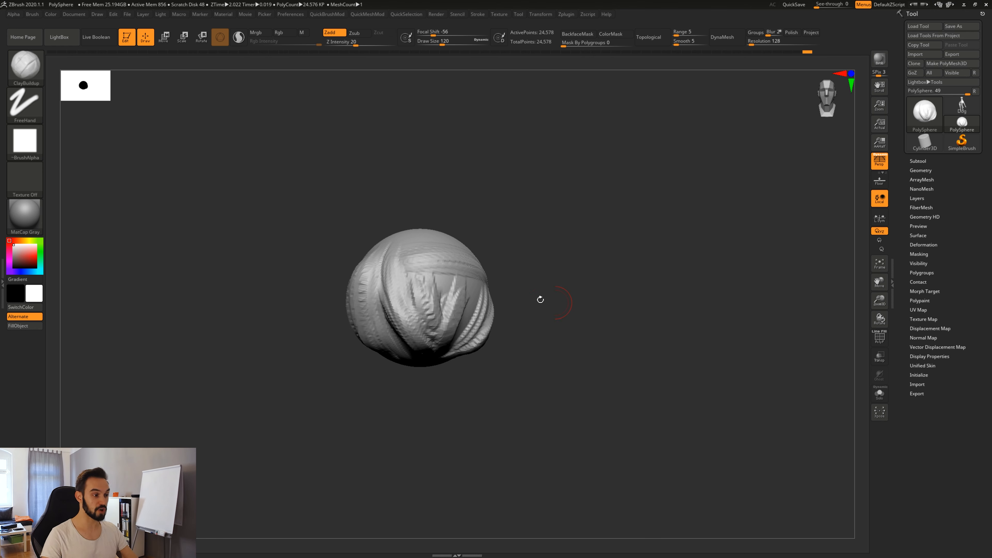
drag(546, 261, 586, 251)
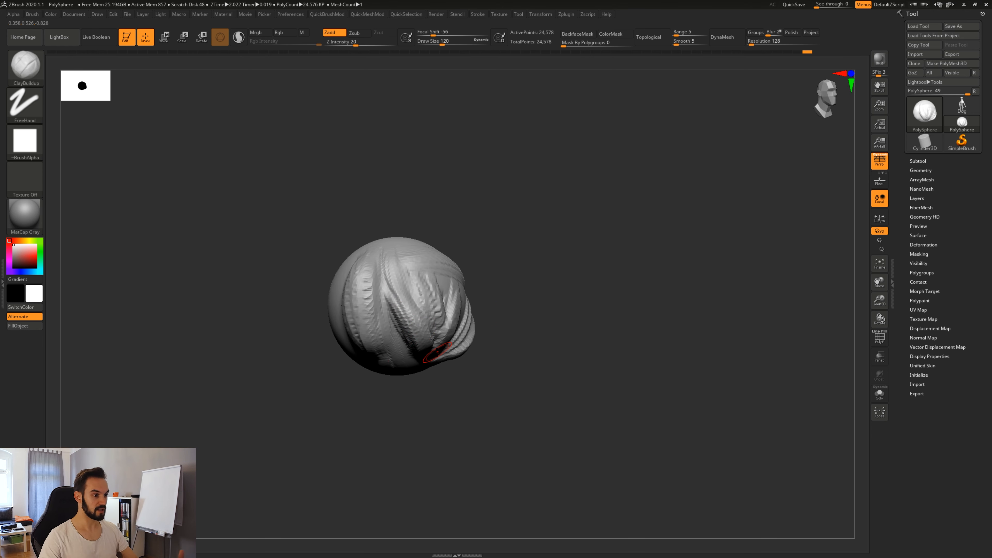
drag(504, 295, 395, 308)
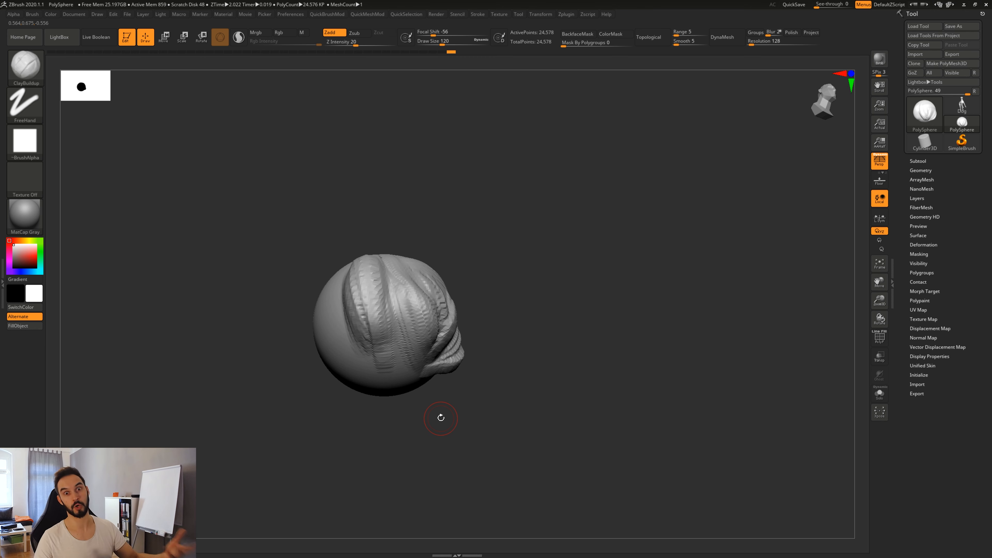
mouse_move(527, 343)
mouse_down()
mouse_move(597, 395)
mouse_move(585, 403)
mouse_up()
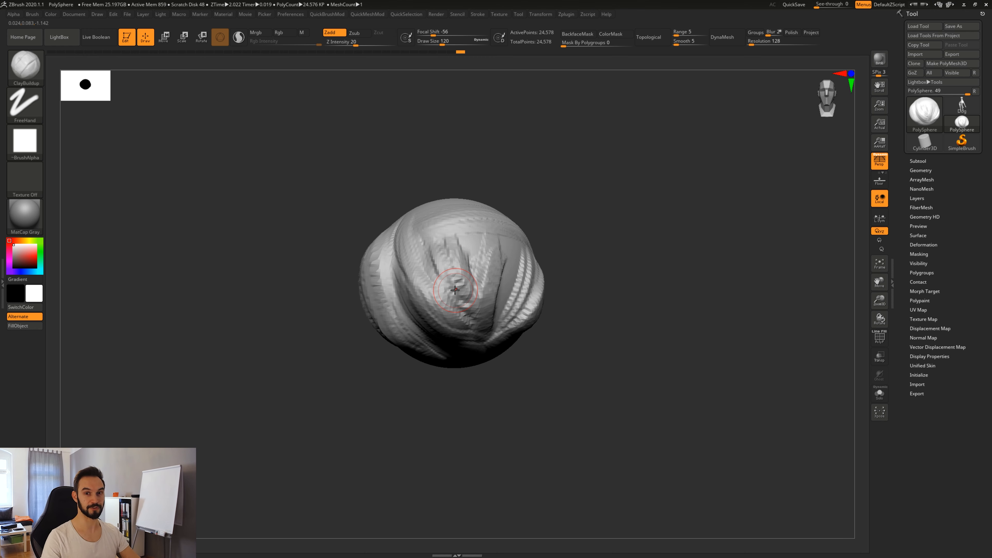
drag(588, 276, 601, 349)
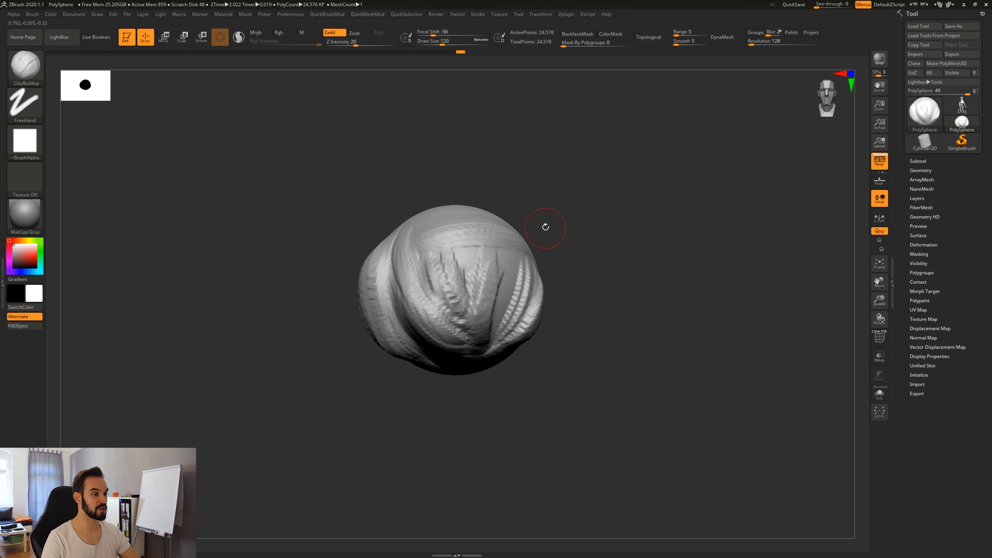
Switch temporarily to the Smooth brush and soften the rough ClayBuildup strokes on the sculpt's front.
key(shift)
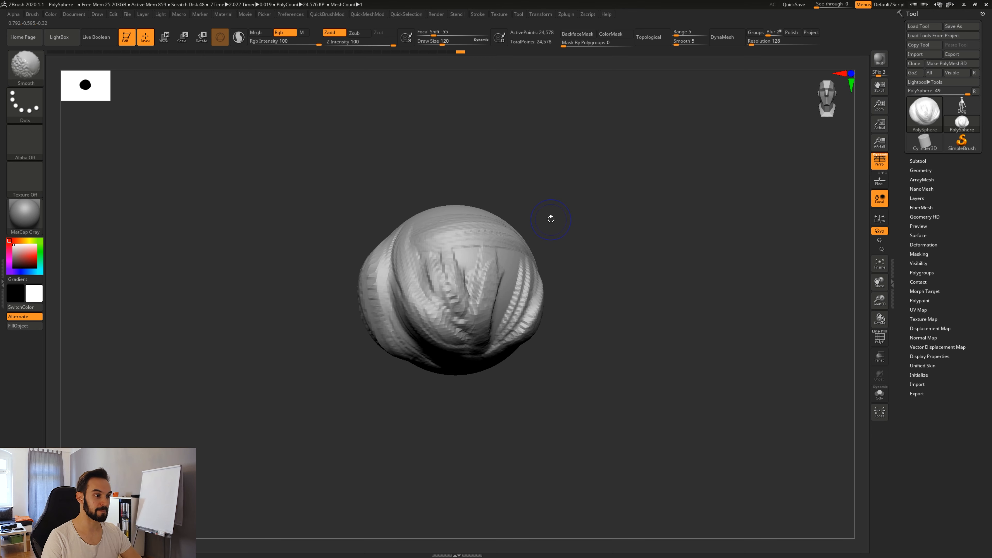
key(shift)
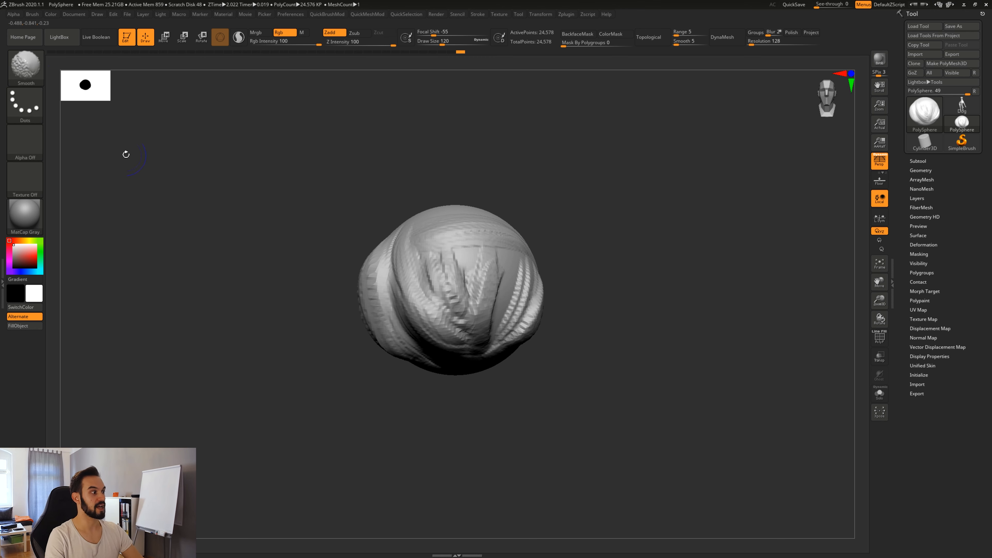
key(shift)
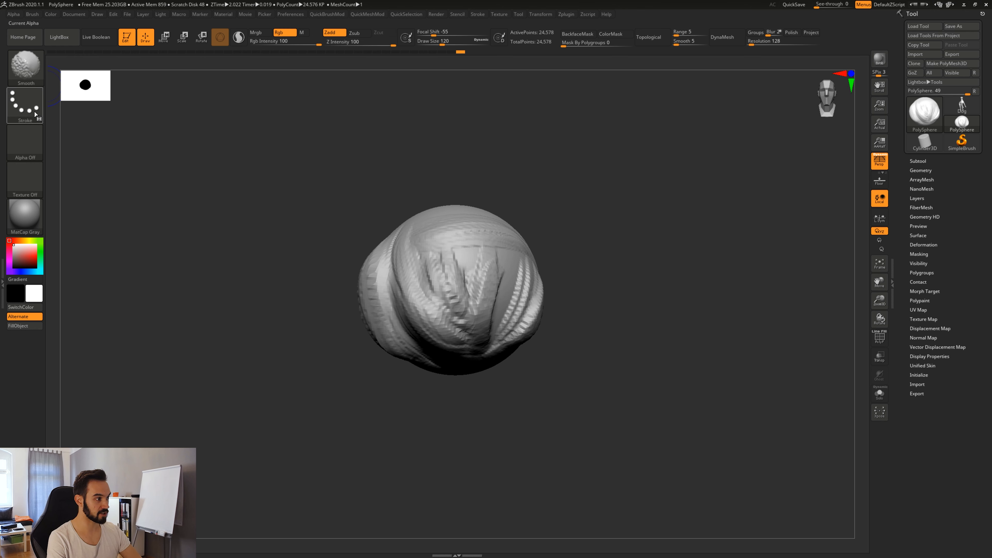
key(shift)
key(shift)
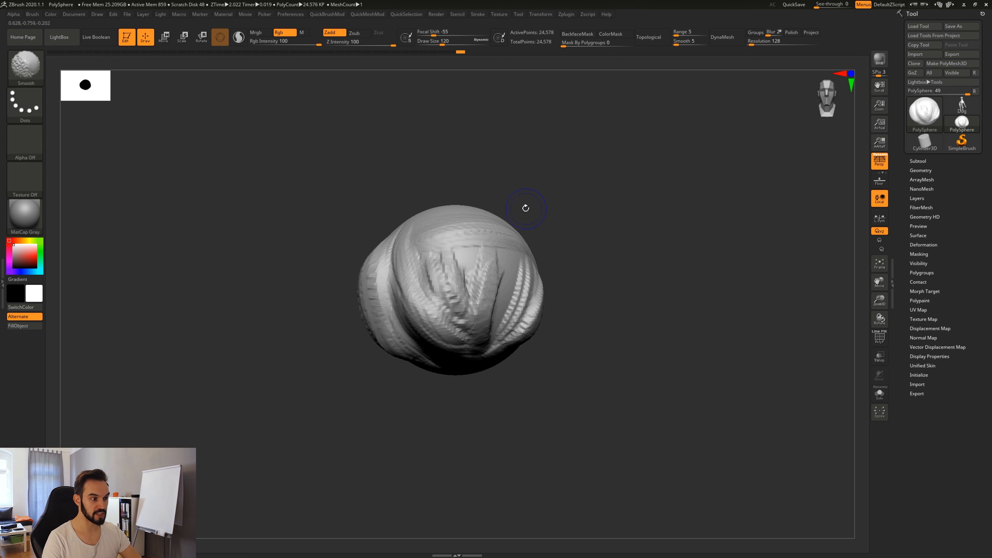
key(shift)
key(shift)
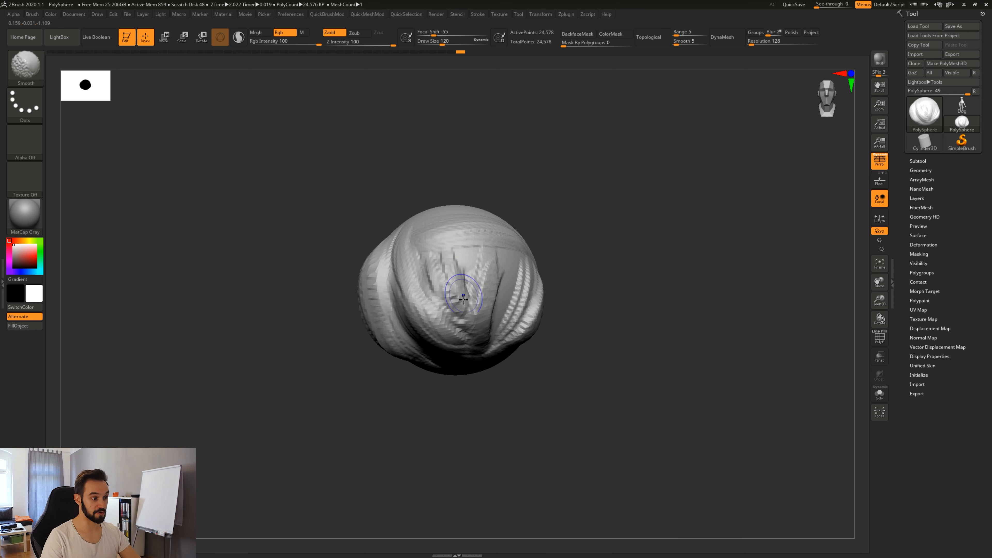
key(shift)
key(shift)
mouse_move(465, 245)
shift+mouse_down()
mouse_move(461, 313)
mouse_move(436, 233)
mouse_move(446, 308)
mouse_move(426, 305)
mouse_move(457, 338)
mouse_move(475, 317)
mouse_move(476, 217)
mouse_move(497, 291)
mouse_move(519, 272)
mouse_move(526, 320)
shift+mouse_up()
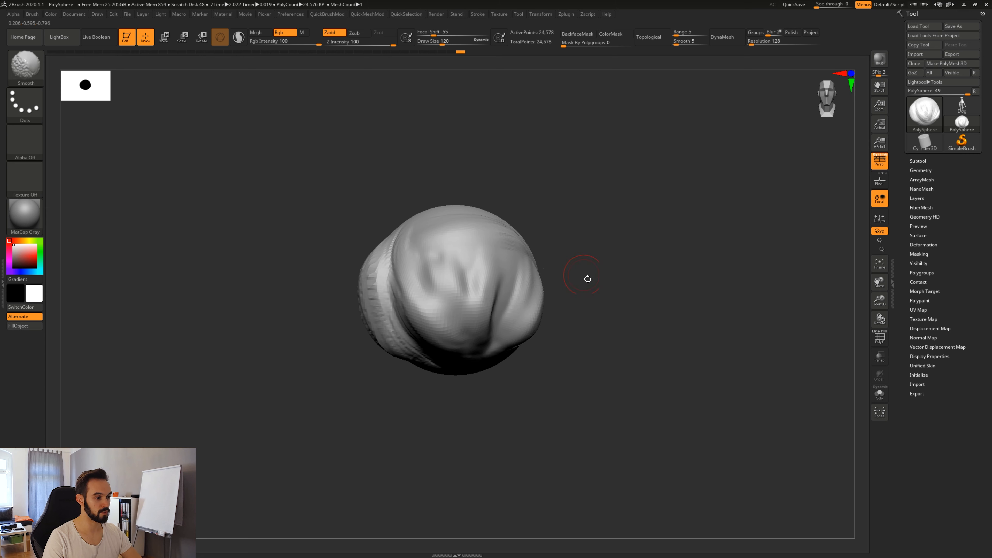
Smooth the remaining rough strokes around the sculpt's right side and upper edge.
mouse_move(587, 278)
mouse_down()
mouse_move(484, 316)
mouse_move(543, 282)
mouse_up()
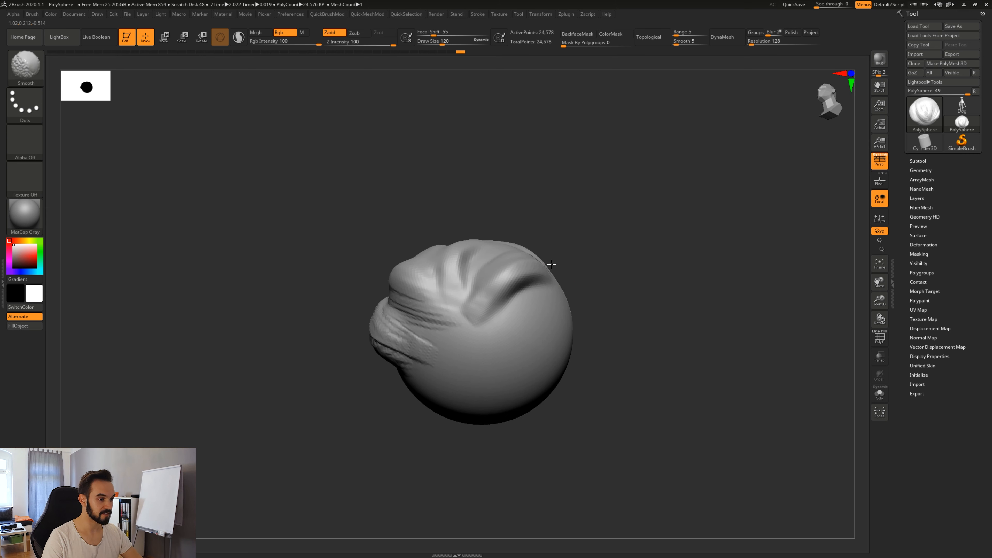
drag(566, 218, 573, 293)
shift+drag(543, 256, 531, 170)
drag(609, 219, 650, 217)
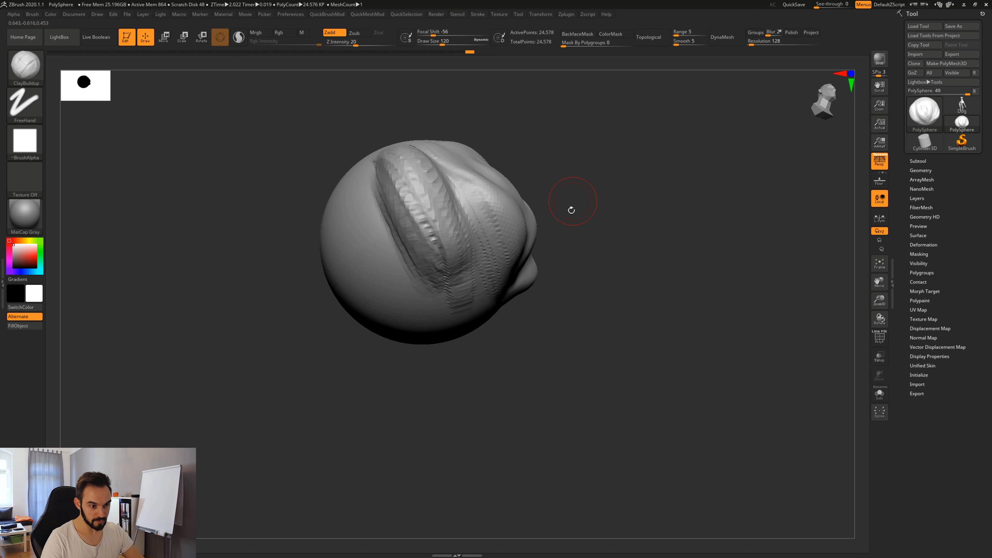
Smooth the ClayBuildup ridges on the sphere with the polygon wireframe shown, hide the wireframe, and soften the remaining roughness.
key(shift+f)
mouse_move(585, 190)
alt+mouse_down()
mouse_move(598, 233)
mouse_move(643, 266)
mouse_move(640, 324)
mouse_move(687, 333)
alt+mouse_up()
mouse_move(593, 308)
shift+mouse_down()
mouse_move(570, 287)
mouse_move(564, 238)
mouse_move(494, 213)
mouse_move(443, 246)
mouse_move(390, 203)
mouse_move(395, 149)
mouse_move(453, 196)
mouse_move(333, 162)
mouse_move(450, 348)
mouse_move(453, 395)
mouse_move(342, 247)
mouse_move(395, 386)
mouse_move(476, 410)
mouse_move(502, 281)
mouse_move(470, 433)
mouse_move(564, 387)
mouse_move(556, 293)
mouse_move(510, 198)
mouse_move(445, 124)
shift+mouse_up()
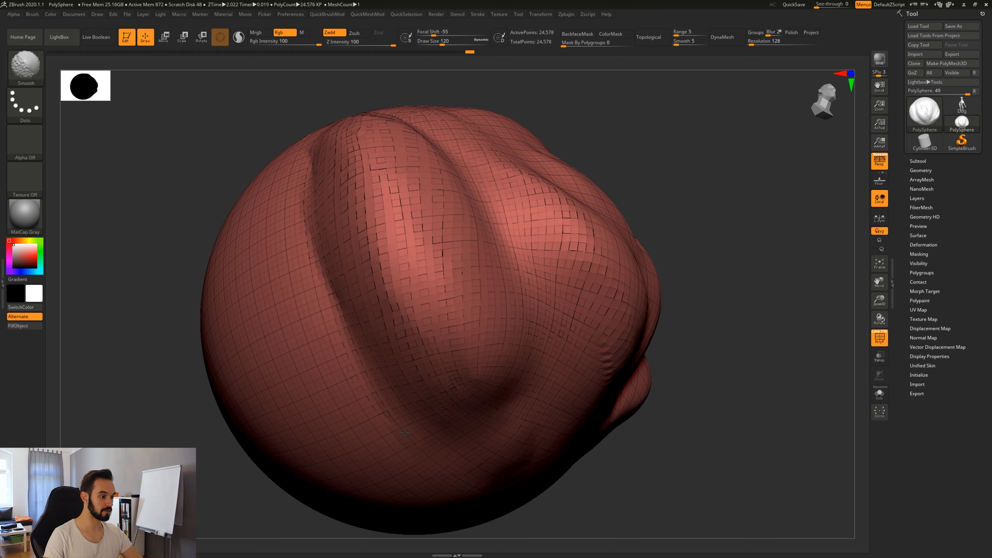
mouse_move(323, 202)
shift+mouse_down()
mouse_move(361, 144)
mouse_move(499, 230)
mouse_move(587, 223)
mouse_move(552, 455)
shift+mouse_up()
key(shift+f)
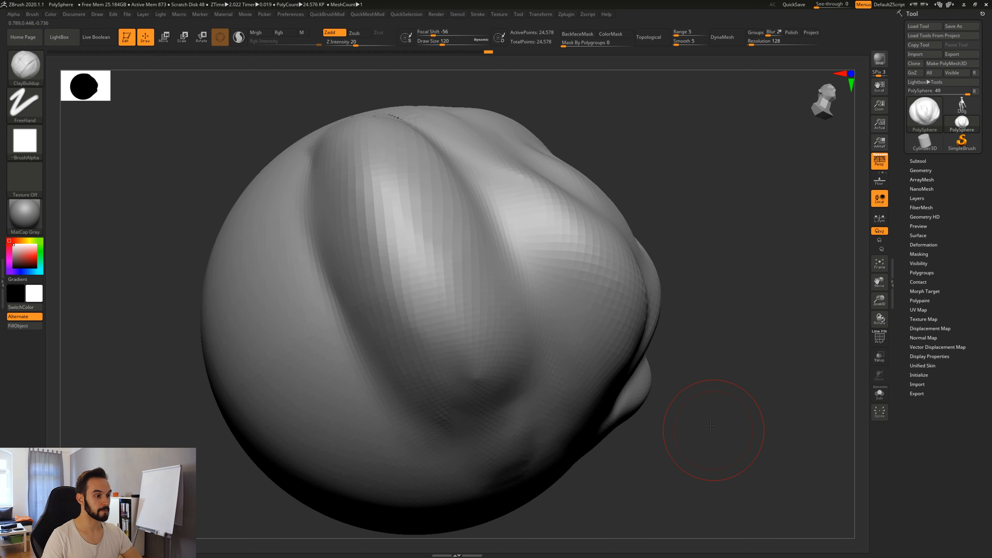
mouse_move(708, 432)
mouse_down()
mouse_move(739, 453)
mouse_move(675, 357)
mouse_move(633, 391)
mouse_move(631, 368)
mouse_up()
mouse_move(469, 266)
shift+mouse_down()
mouse_move(459, 235)
mouse_move(500, 306)
shift+mouse_up()
mouse_move(644, 402)
mouse_down()
mouse_move(596, 393)
mouse_move(595, 376)
mouse_move(648, 437)
mouse_move(617, 417)
mouse_move(608, 371)
mouse_up()
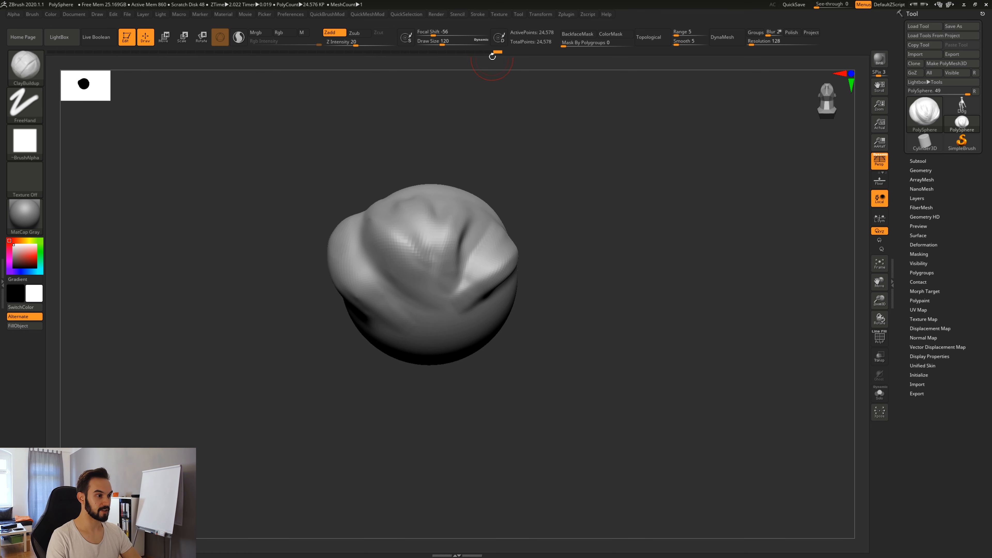
Rewind the Undo History to its first state, the plain sphere, and face the sphere from the front.
drag(497, 53, 50, 57)
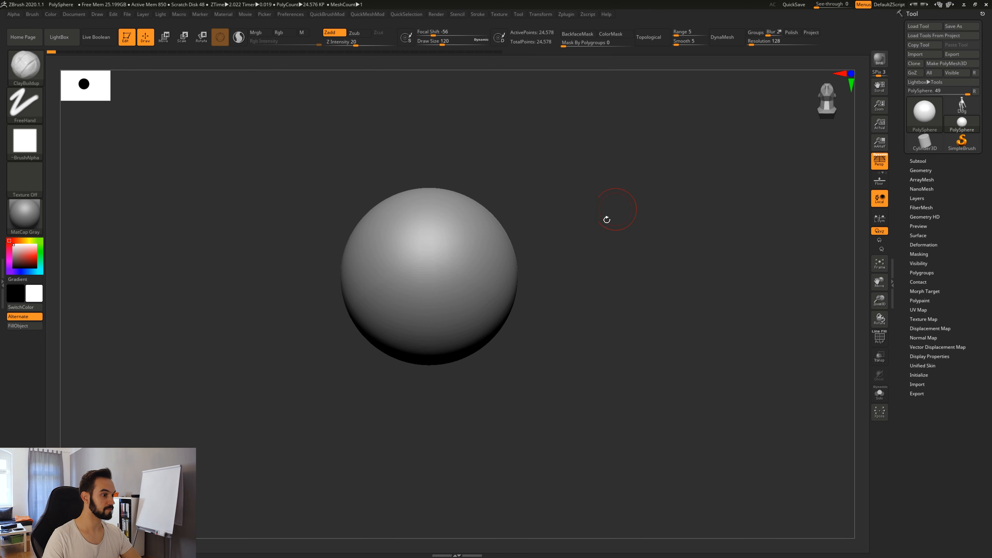
mouse_move(594, 258)
alt+mouse_down()
mouse_move(687, 362)
mouse_move(694, 386)
mouse_move(650, 382)
alt+mouse_up()
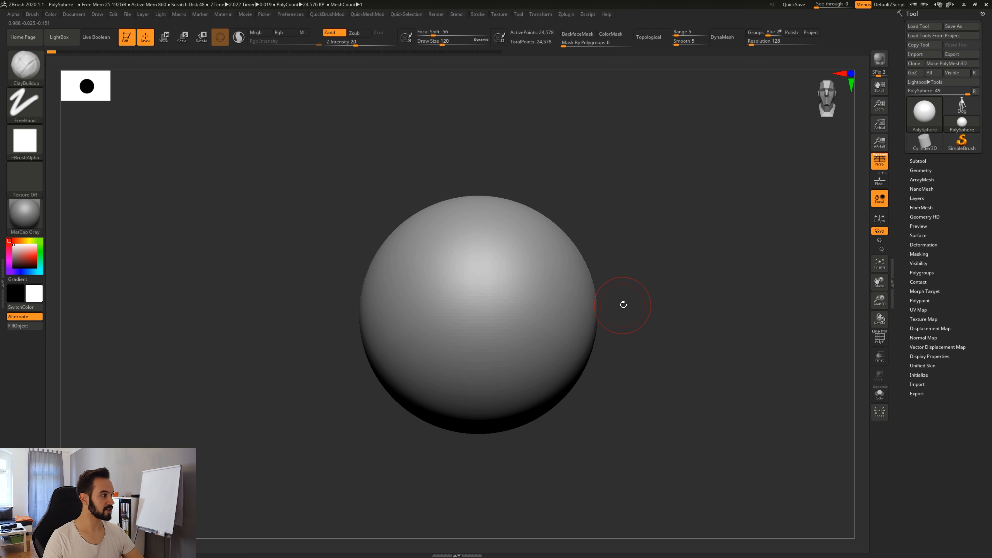
Demonstrate switching sculpting brushes by selecting TrimDynamic, Inflat and DamStandard in turn.
key(b)
key(t)
key(d)
key(b)
key(i)
key(n)
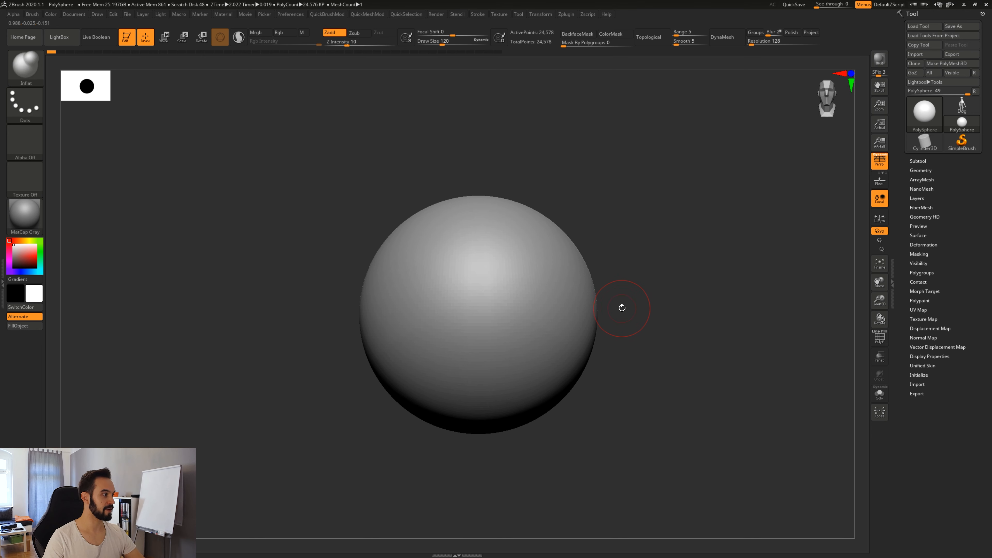
key(b)
key(d)
key(s)
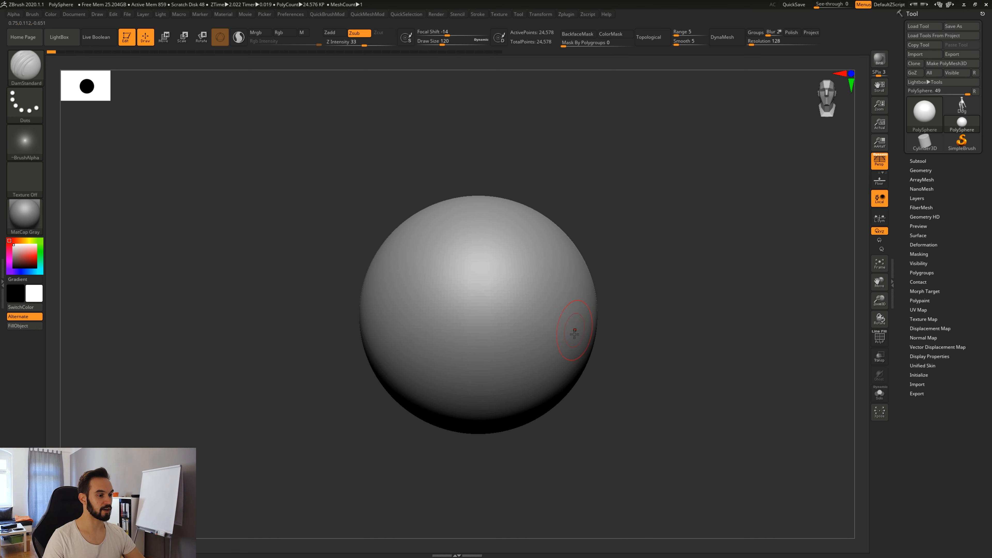
Select the Clay brush as the active sculpting brush.
key(b)
key(c)
key(l)
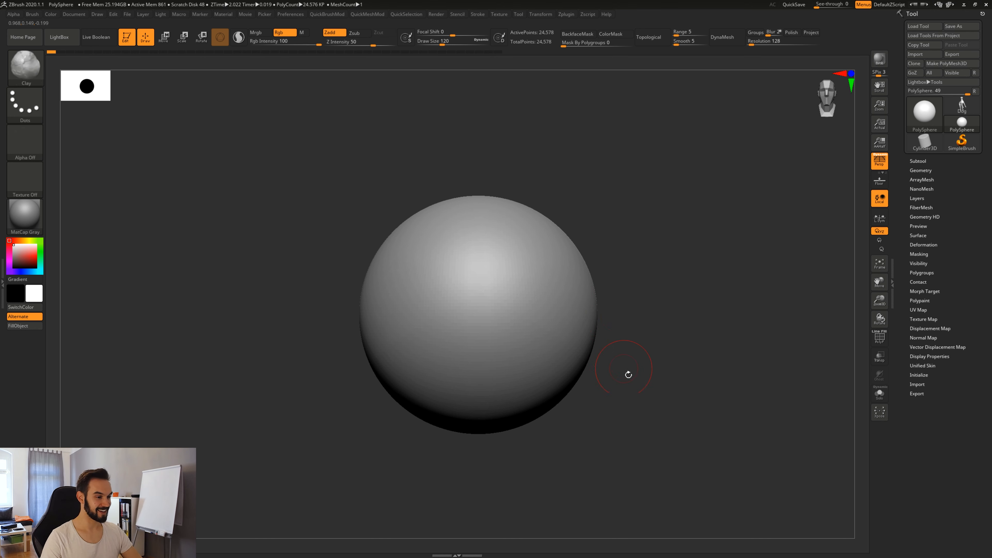
mouse_move(640, 391)
mouse_down()
mouse_move(646, 417)
mouse_move(622, 409)
mouse_move(639, 412)
mouse_up()
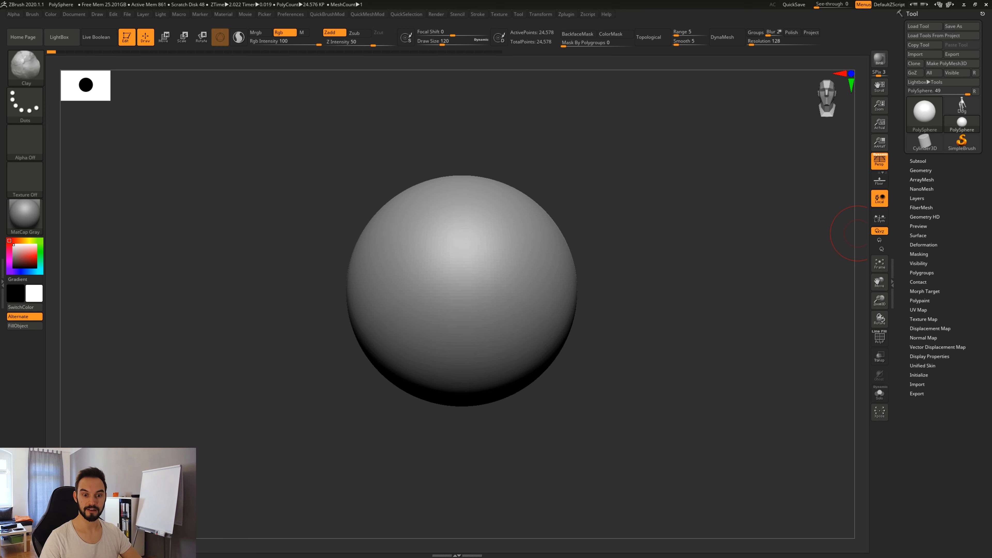
Switch to the crab reference board, bring it over the ZBrush canvas and expand it to full screen.
key(alt+Tab)
drag(556, 48, 991, 53)
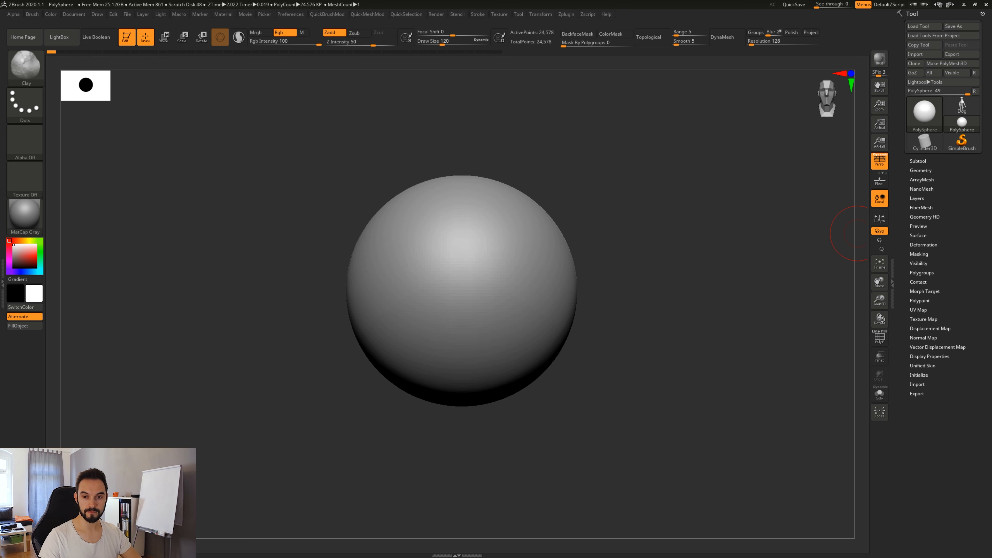
right_drag(991, 172, 435, 100)
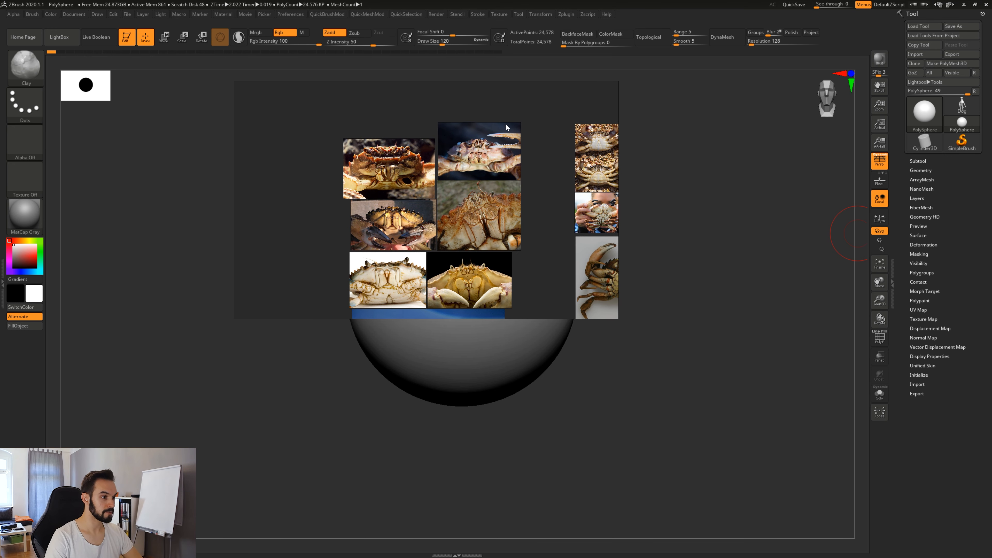
mouse_move(508, 125)
right_down()
mouse_move(463, 104)
mouse_move(491, 132)
right_up()
key(ctrl+f)
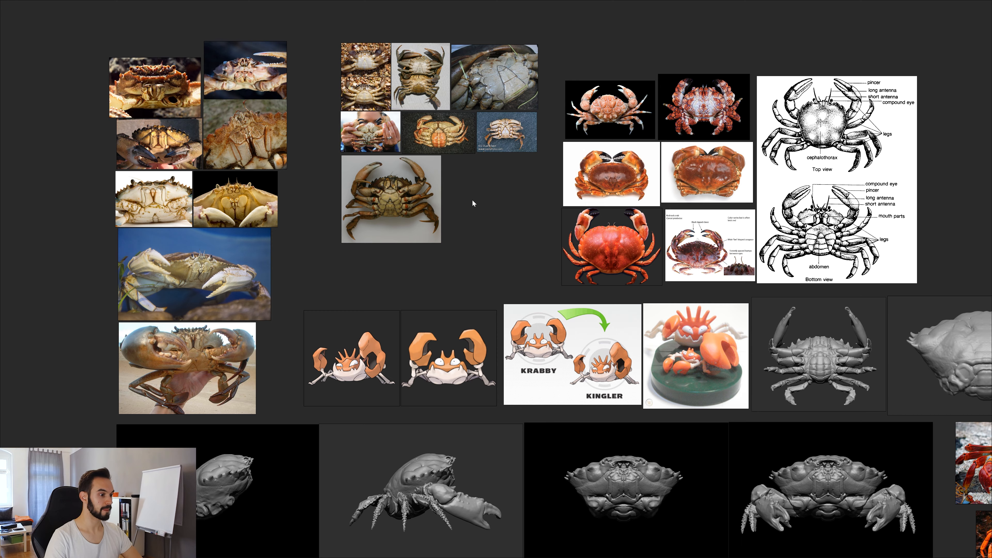
Examine the reference board, comparing the real crab photos with the Krabby and Kingler images.
middle_drag(472, 202, 489, 188)
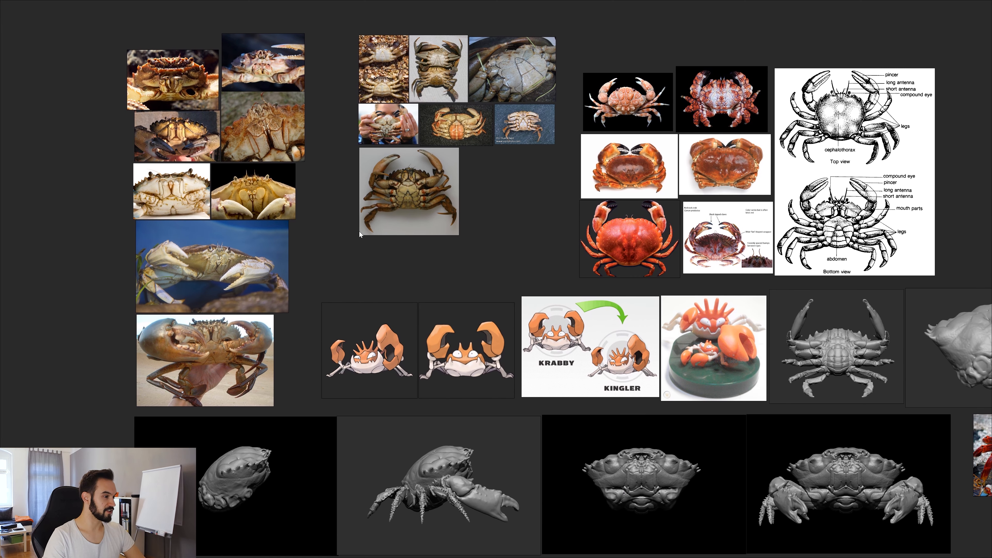
middle_drag(503, 239, 551, 306)
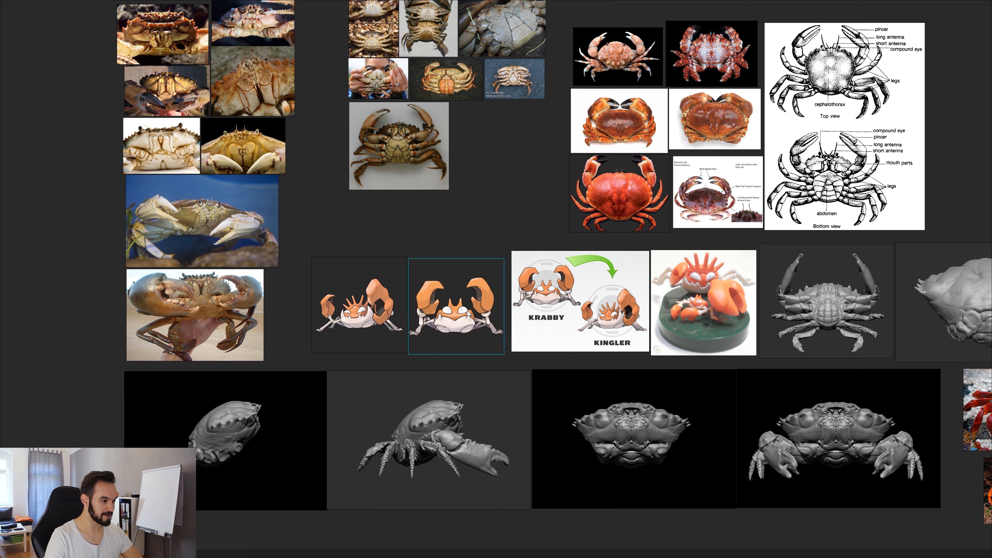
click(362, 318)
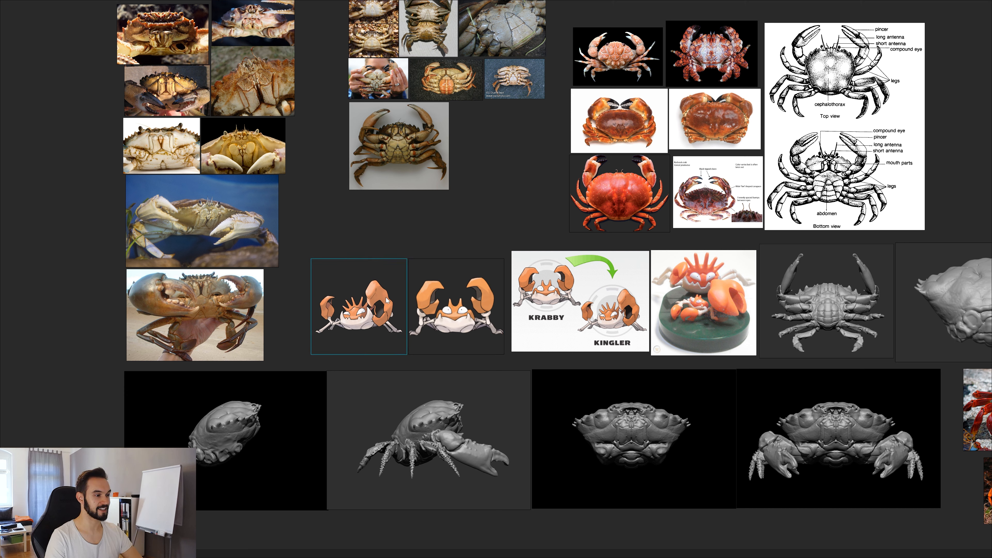
drag(463, 321, 461, 323)
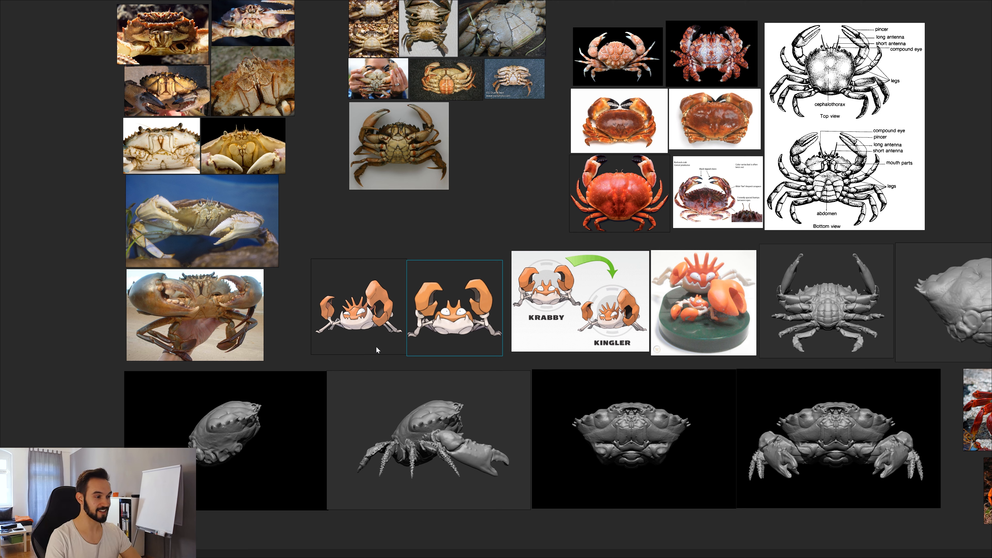
drag(377, 349, 375, 351)
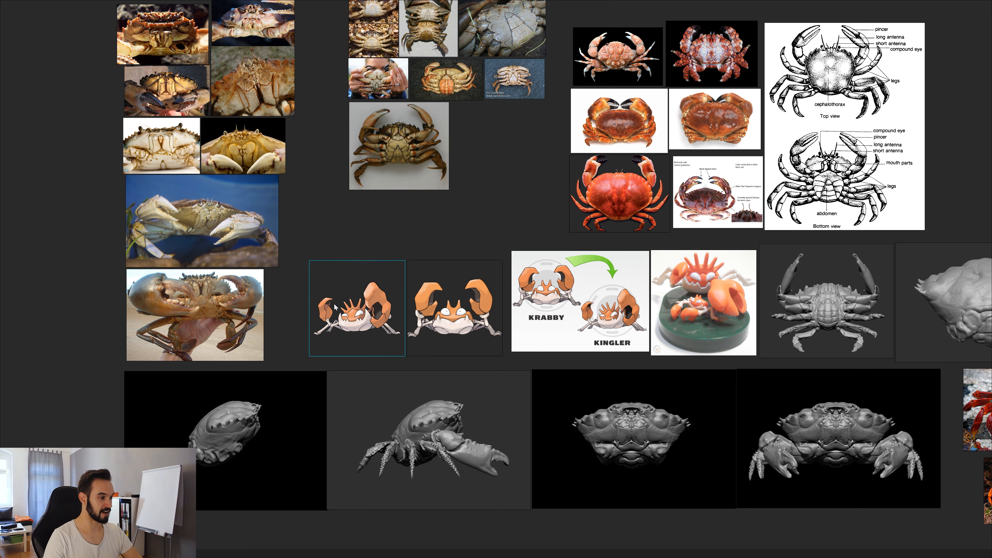
click(409, 235)
drag(387, 299, 387, 298)
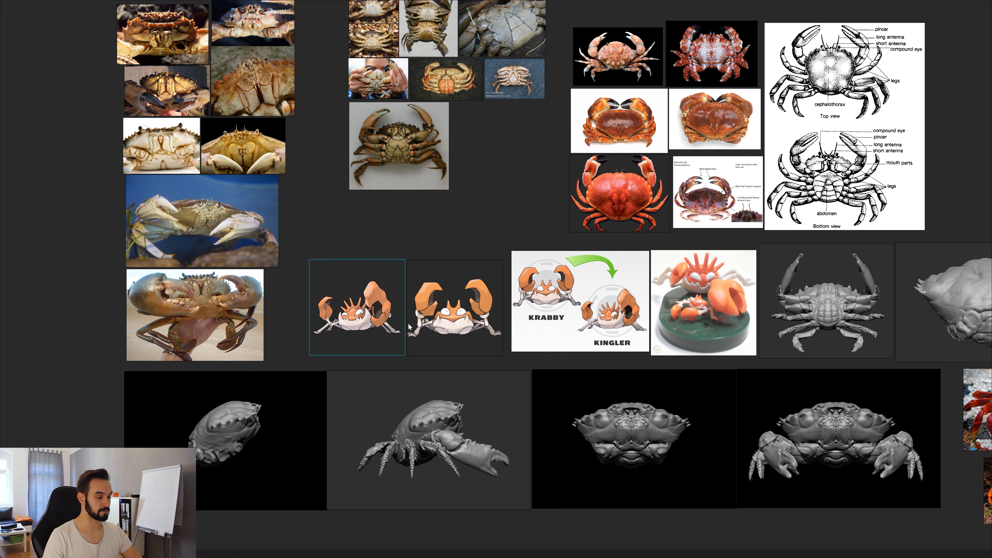
click(477, 233)
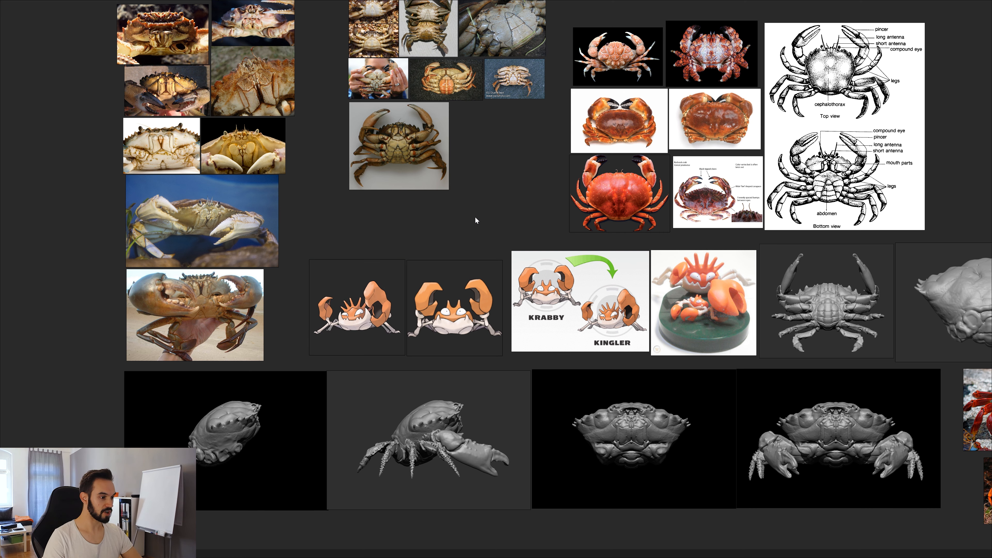
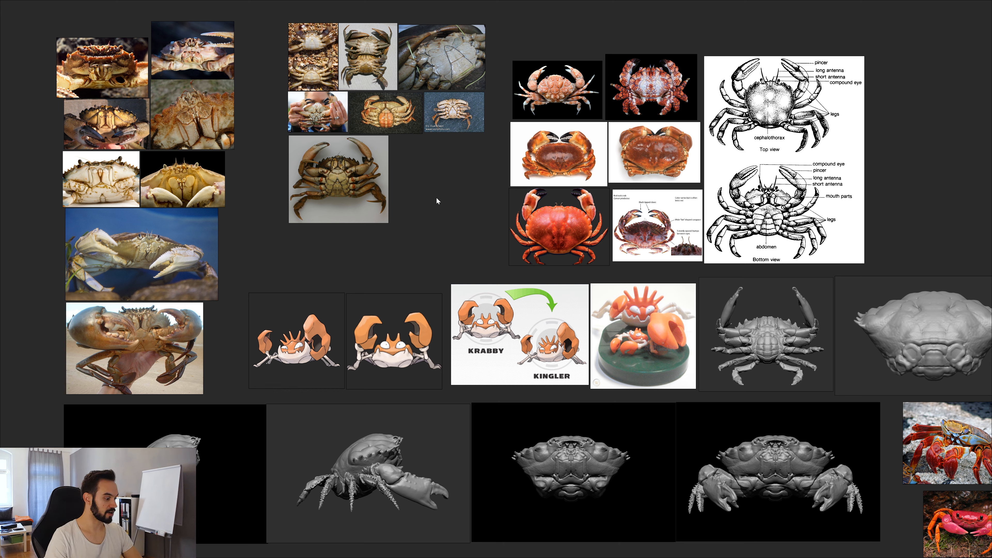
Shrink the reference board, move it off the screen and return to the sphere in ZBrush.
double_click(431, 201)
right_drag(437, 109, 991, 93)
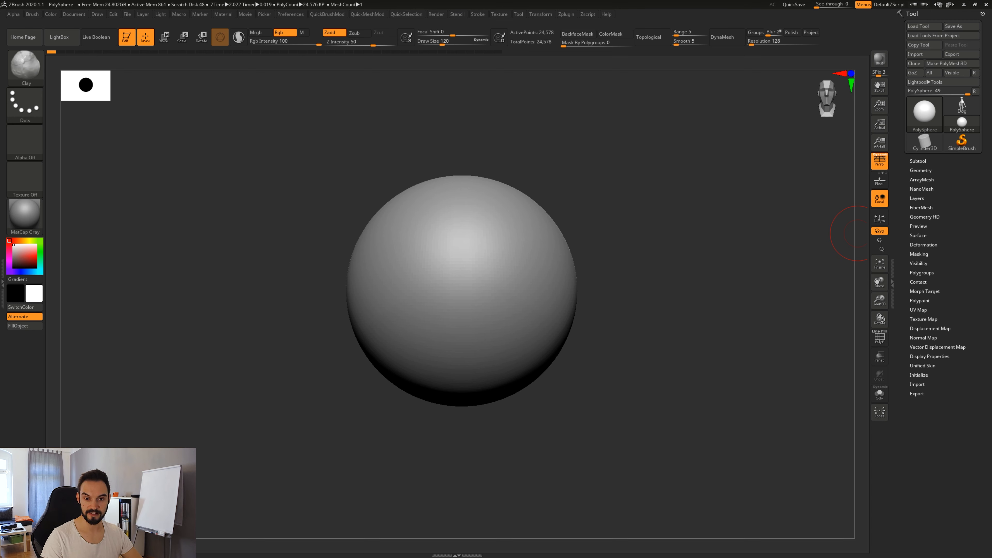
mouse_move(618, 305)
mouse_down()
mouse_move(629, 313)
mouse_move(619, 356)
mouse_up()
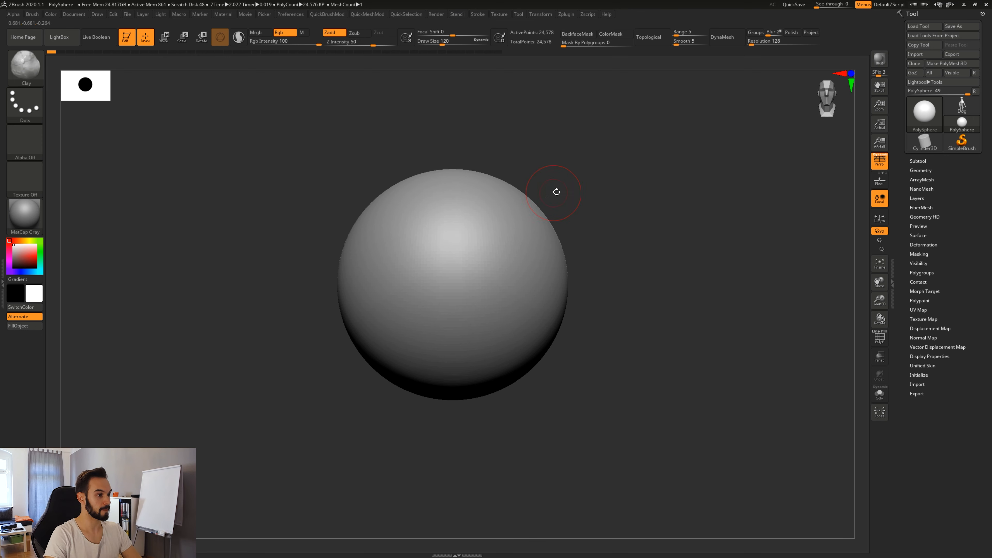
mouse_move(592, 215)
alt+mouse_down()
mouse_move(605, 213)
mouse_move(593, 215)
alt+mouse_up()
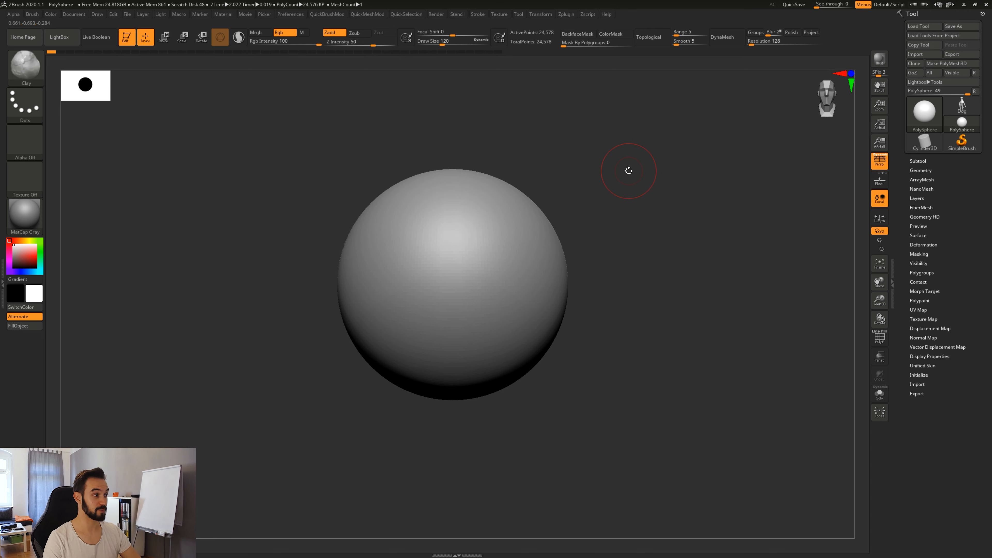
Expand the collapsed side tray and dock the Texture palette in it.
click(3, 282)
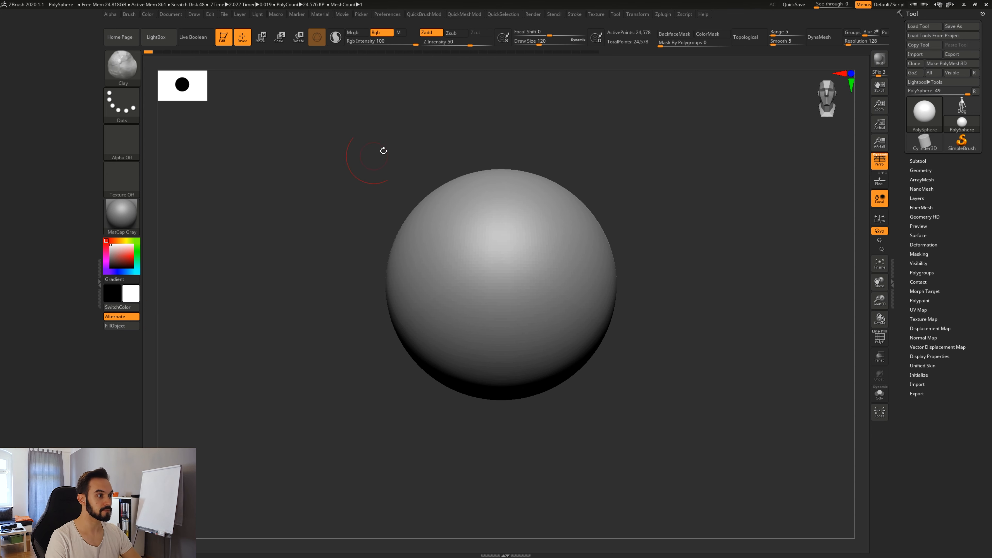
click(597, 14)
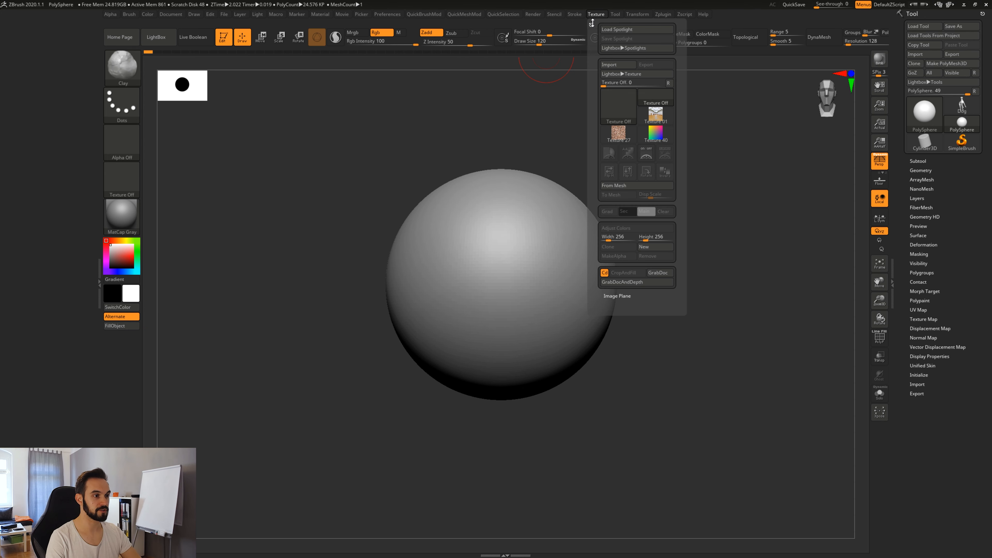
drag(591, 25, 39, 150)
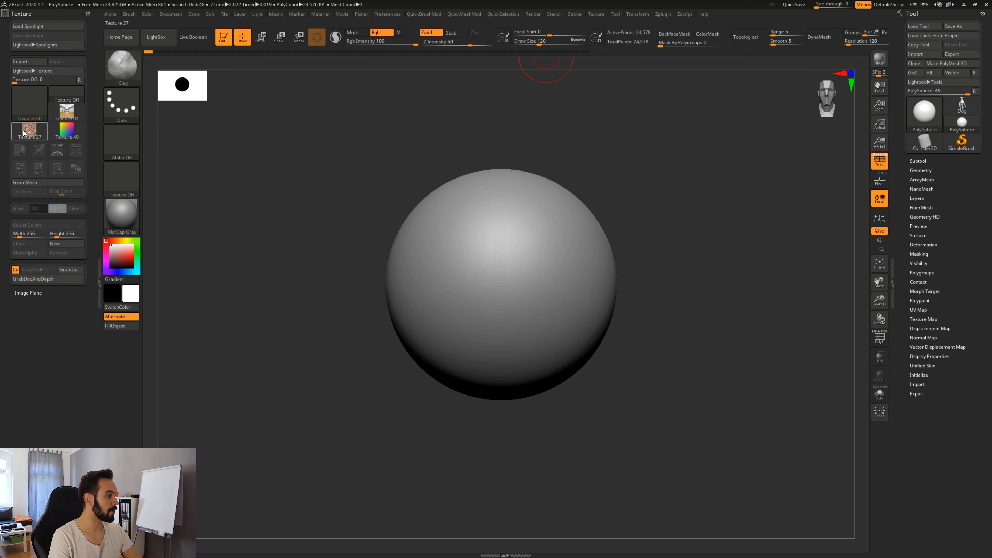
Import 250px-098Krabby.png as a texture from the SRC folder of the Crab_Workshop project on the Archive (G:) drive.
click(32, 63)
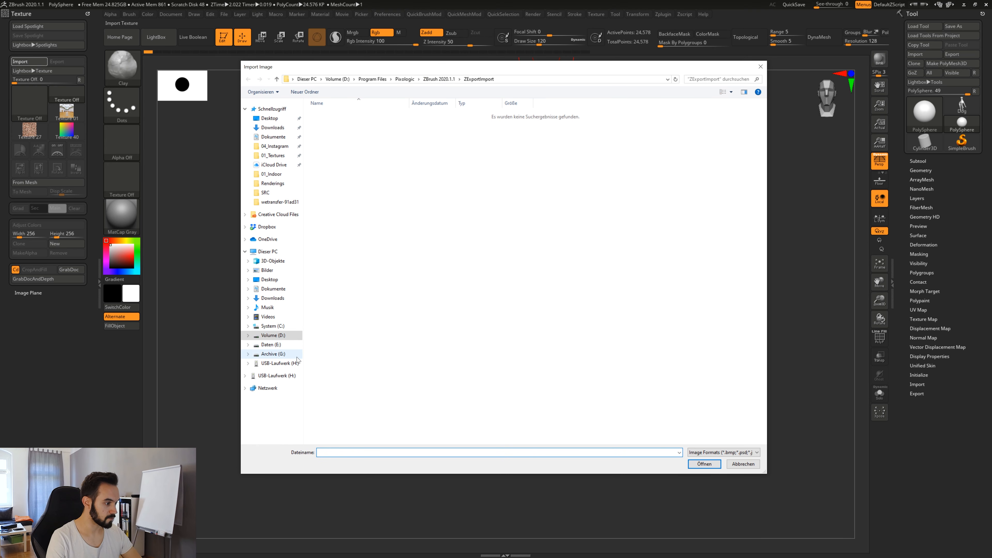
click(273, 354)
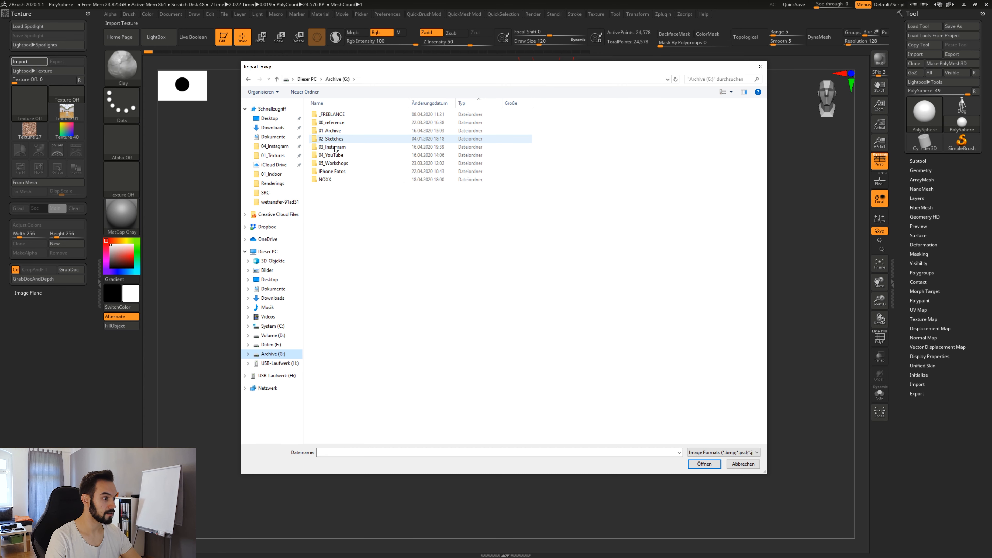
click(335, 155)
double_click(335, 156)
double_click(330, 116)
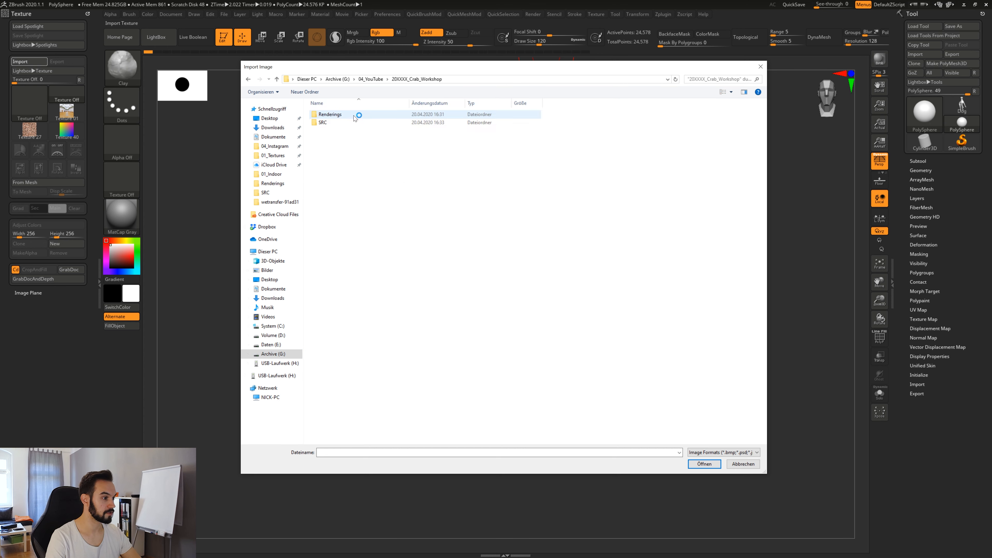
double_click(329, 123)
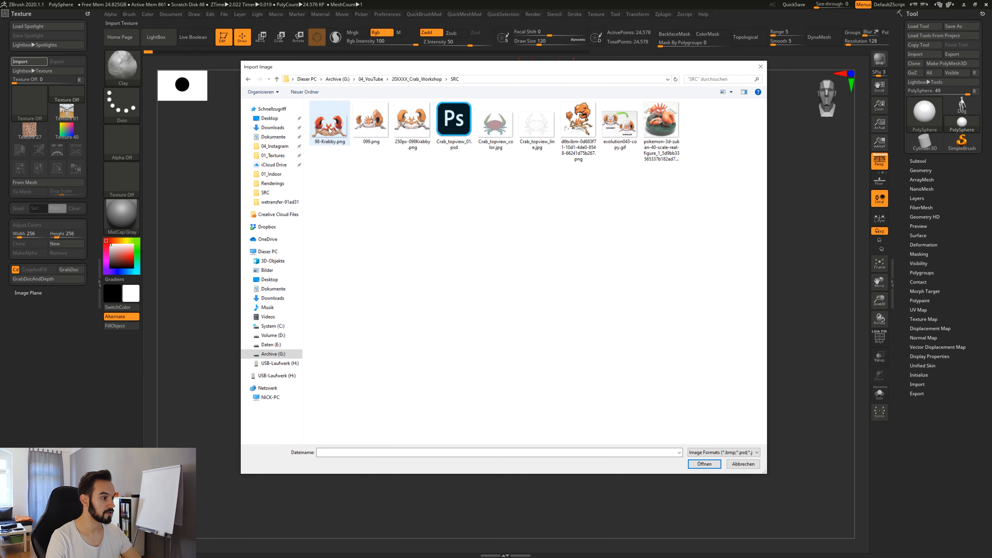
click(412, 141)
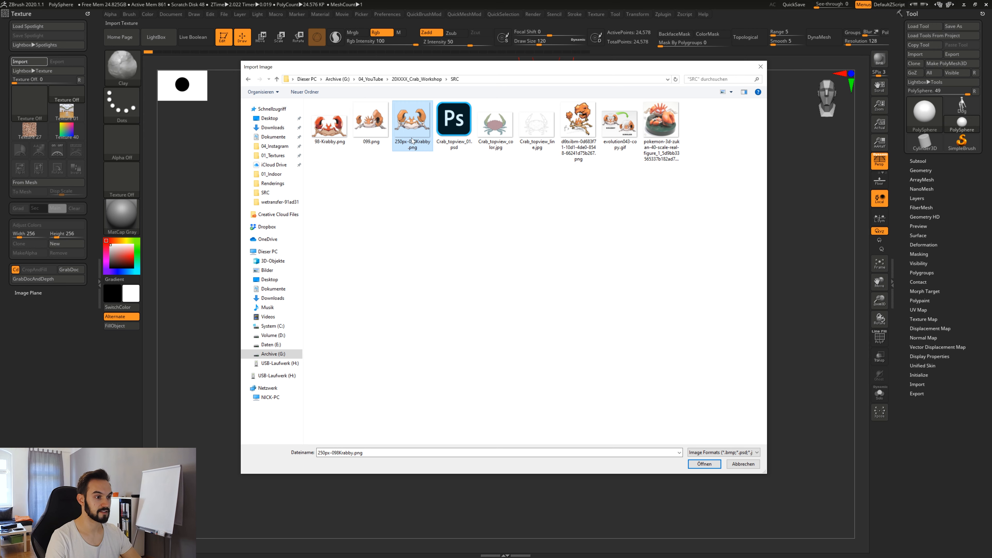
double_click(410, 127)
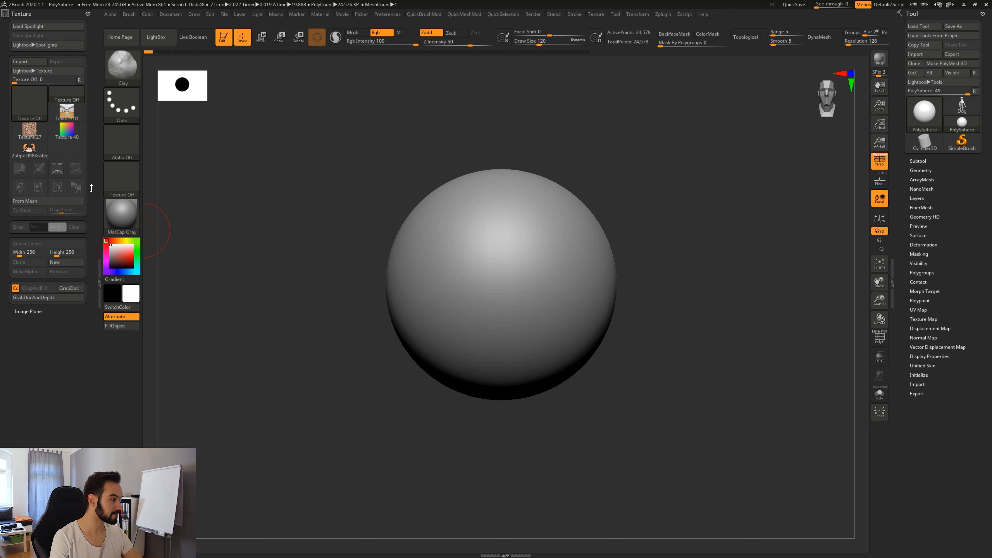
Add the imported Krabby texture to SpotLight and reposition the SpotLight dial near the crab's raised claw over the sphere.
click(37, 150)
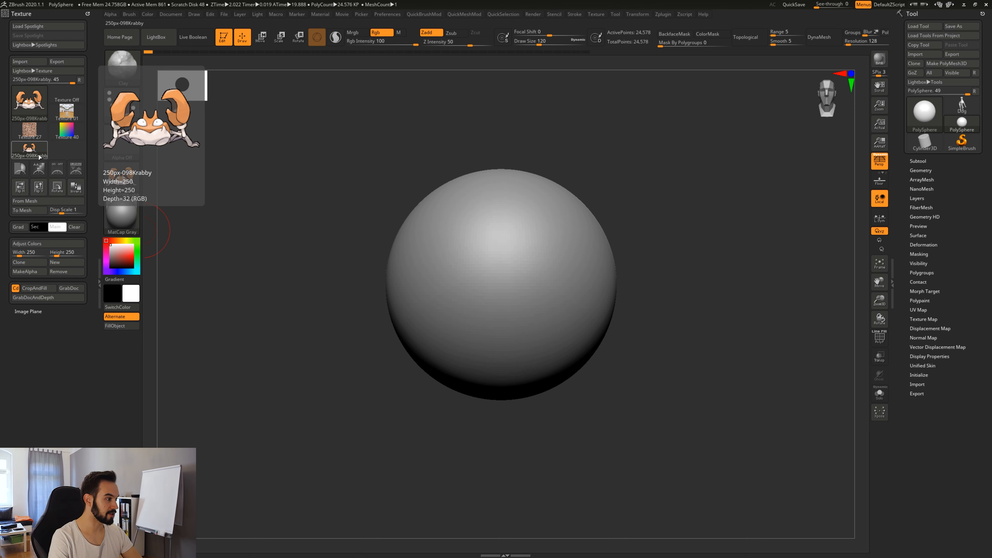
click(77, 173)
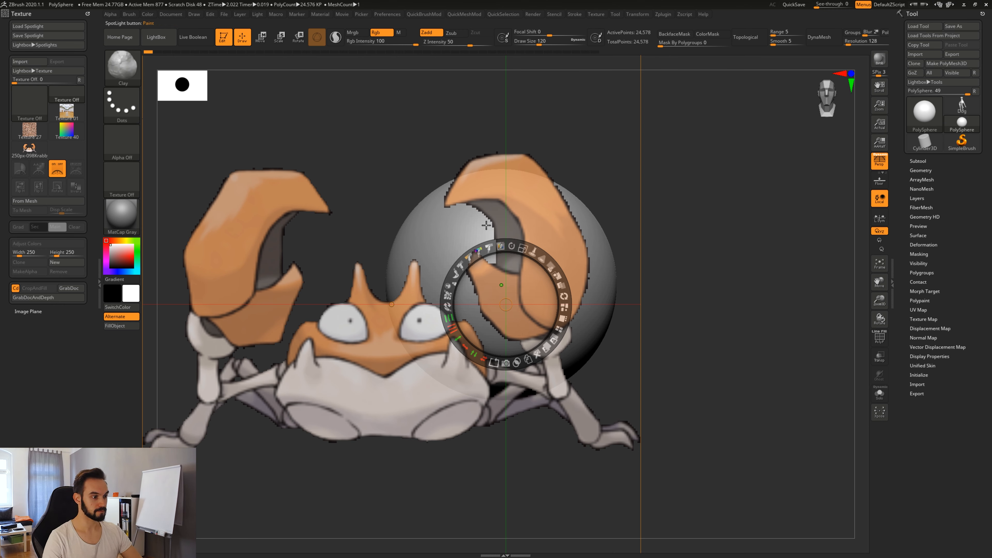
drag(506, 308, 553, 159)
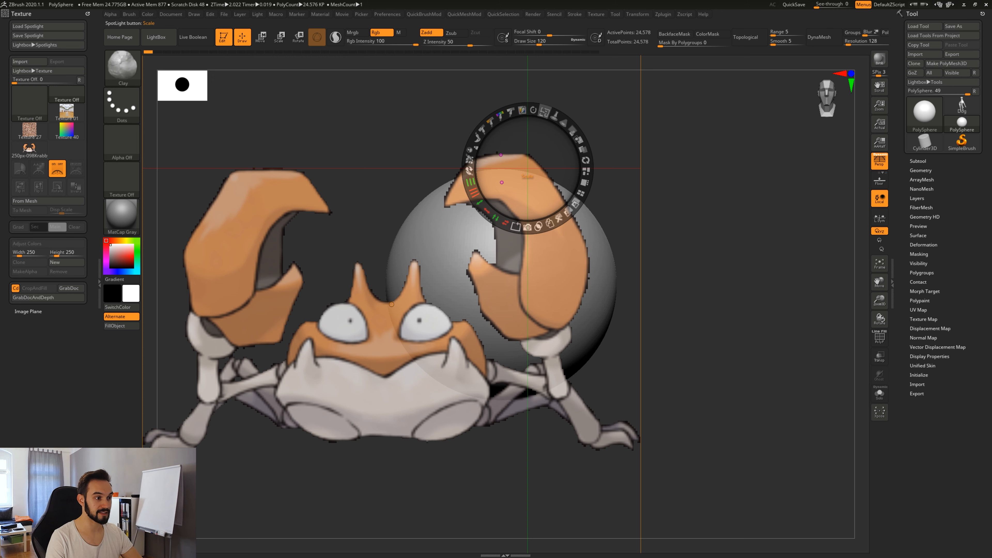
Scale the Krabby reference down in SpotLight and move it beside the sphere, to the canvas's upper-left corner.
drag(543, 112, 478, 135)
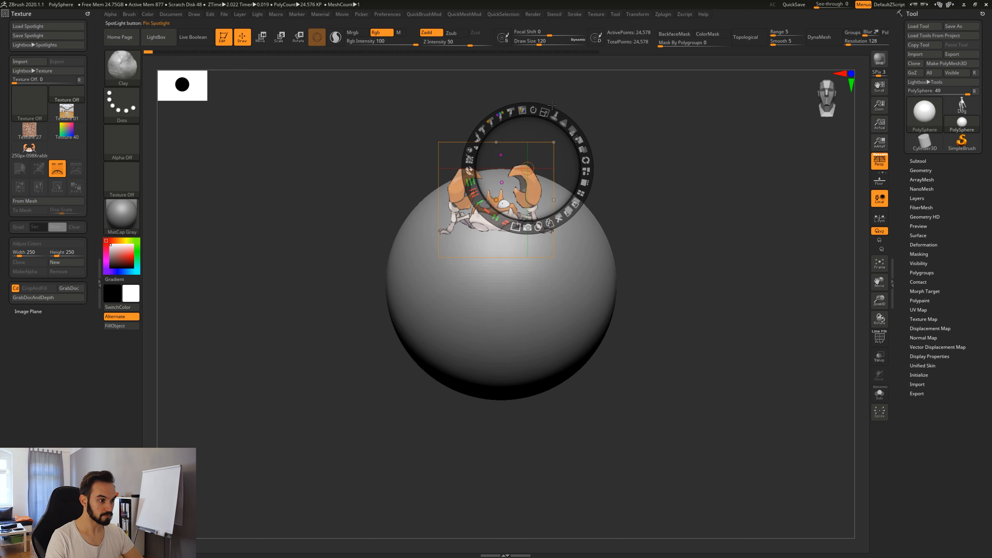
drag(542, 140, 414, 135)
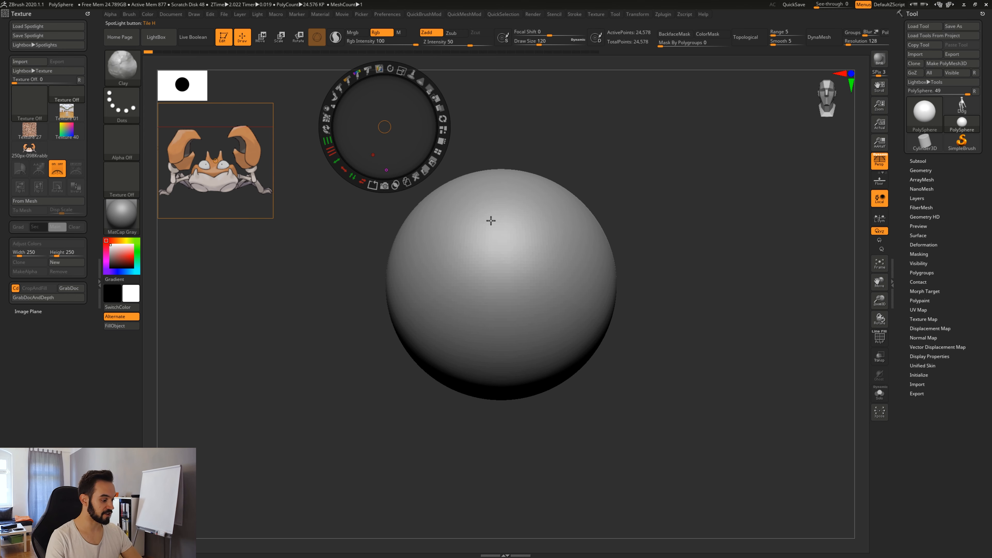
Toggle the SpotLight reference off and on, leaving the Krabby image displayed without its editing dial.
key(shift+z)
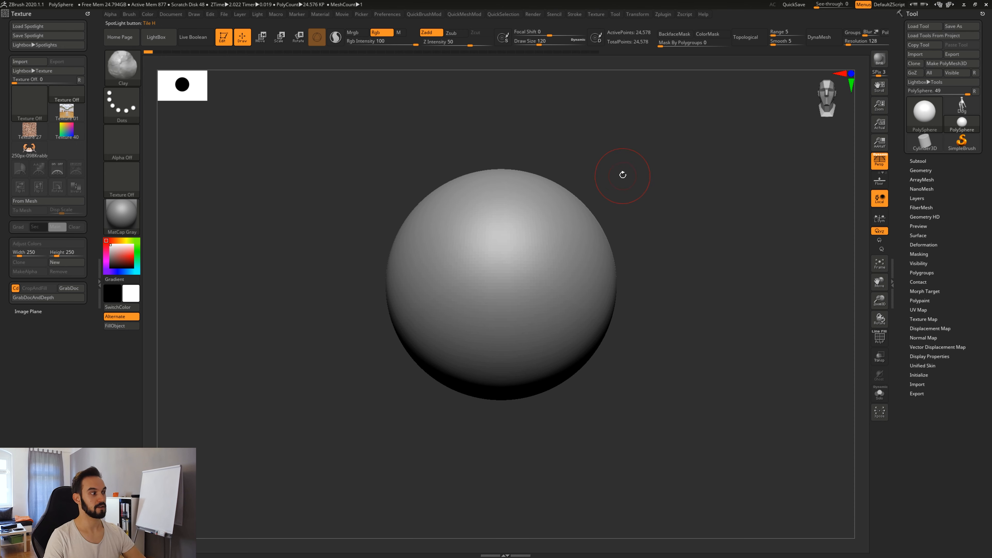
key(shift+z)
key(shift+z)
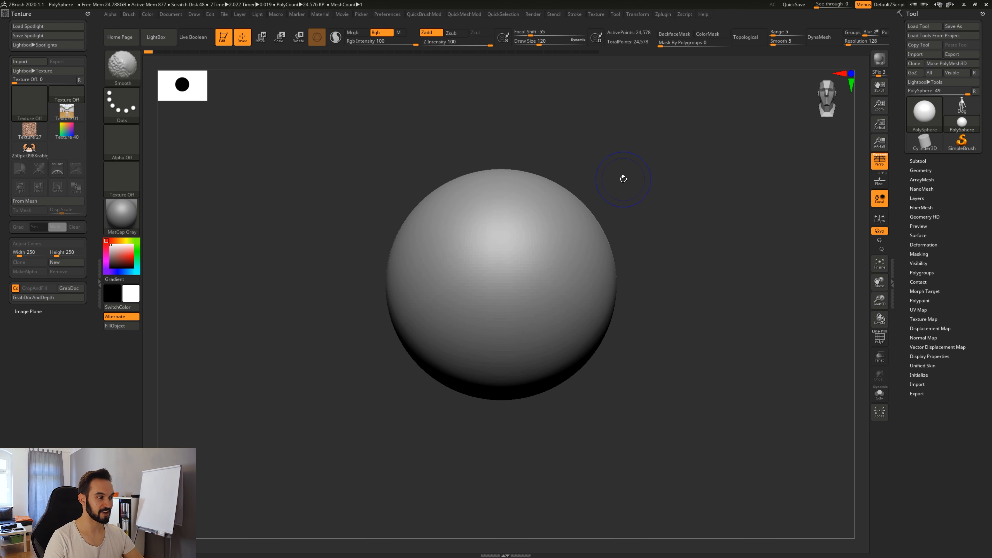
key(shift+z)
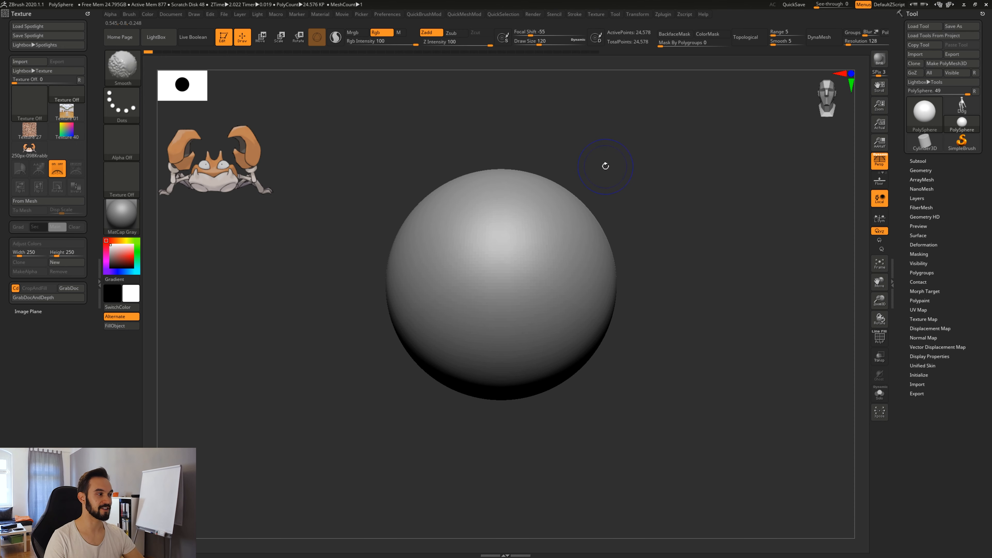
key(shift)
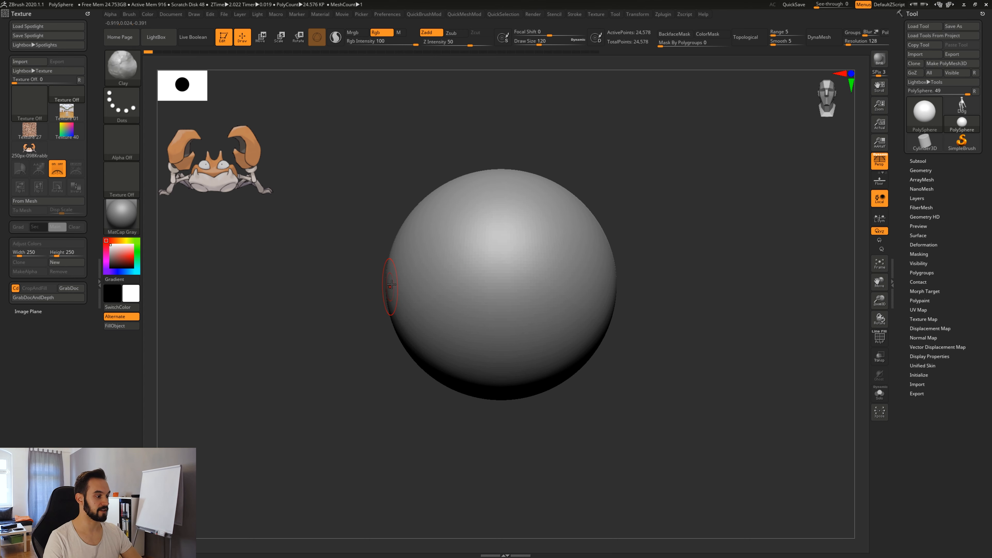
Turn off Spotlight Projection and sculpt test strokes with the Clay brush on the front of the sphere.
key(2)
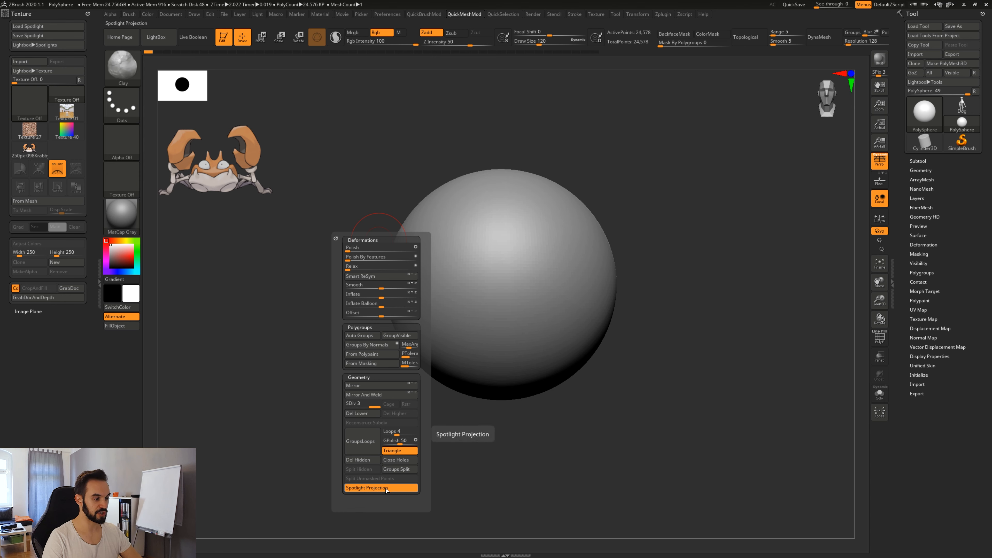
mouse_move(469, 251)
mouse_down()
mouse_move(492, 244)
mouse_move(518, 290)
mouse_move(485, 235)
mouse_move(464, 244)
mouse_move(456, 290)
mouse_move(477, 317)
mouse_up()
click(507, 343)
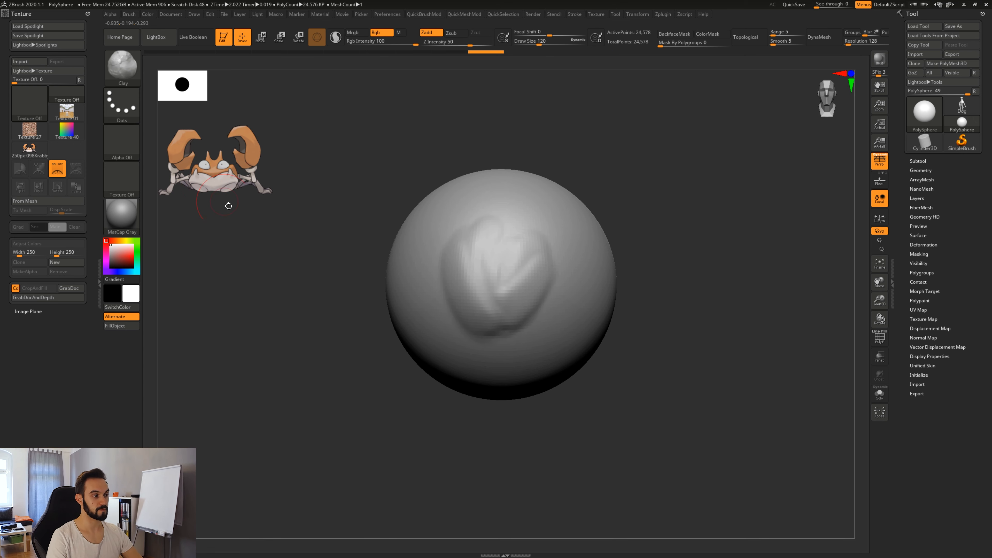
Hide the Krabby reference image and show it again next to the sphere.
mouse_move(649, 392)
alt+mouse_down()
mouse_move(569, 391)
mouse_move(455, 332)
mouse_move(705, 395)
mouse_move(724, 415)
alt+mouse_up()
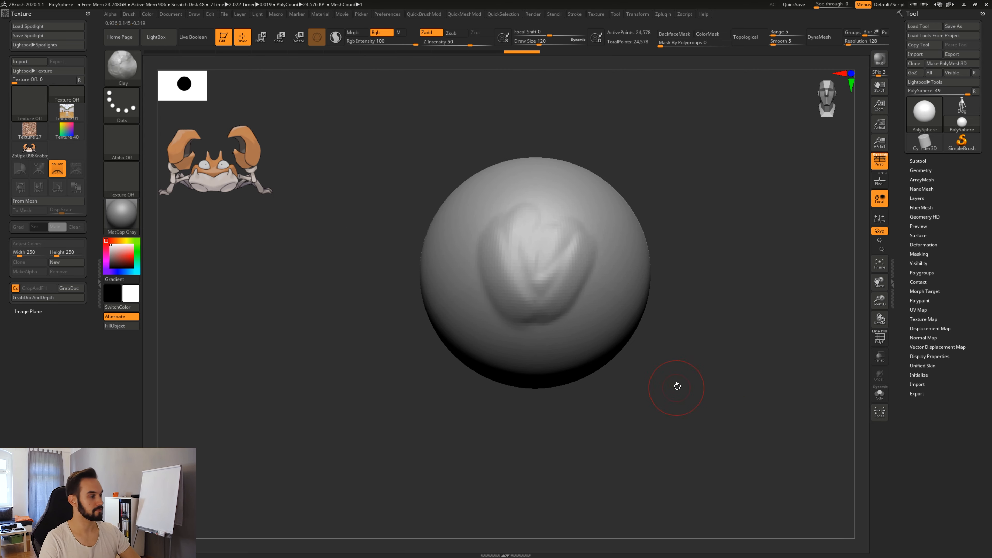
drag(675, 388, 649, 379)
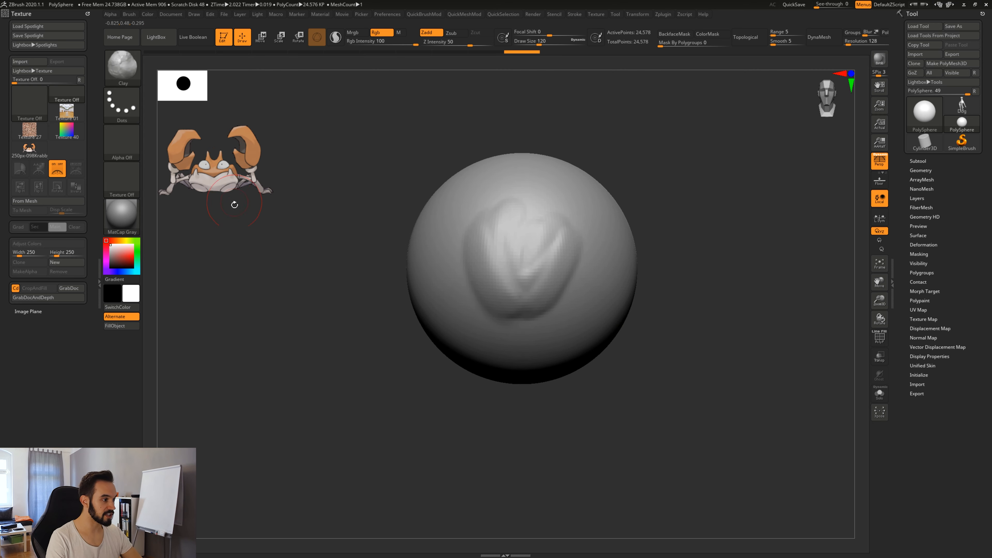
key(shift+z)
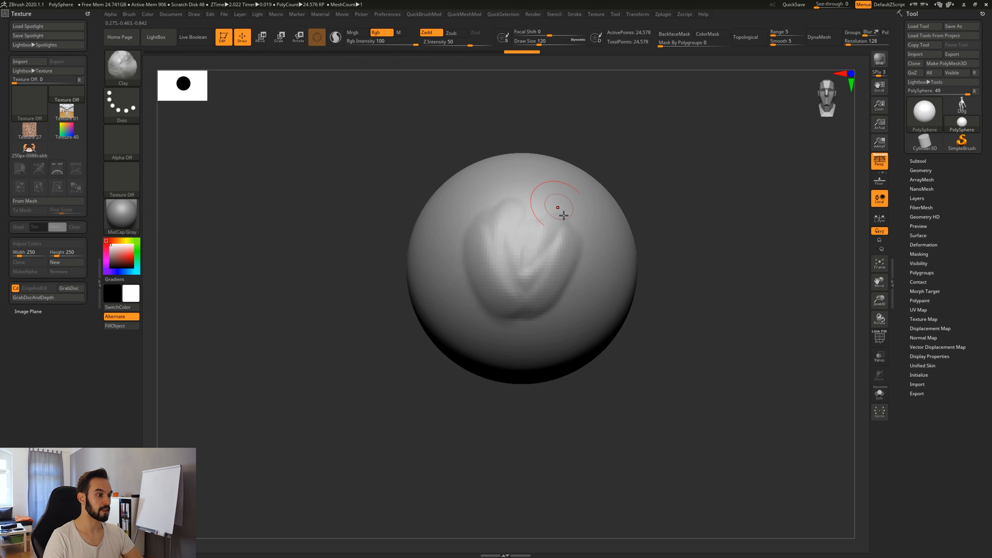
key(shift+z)
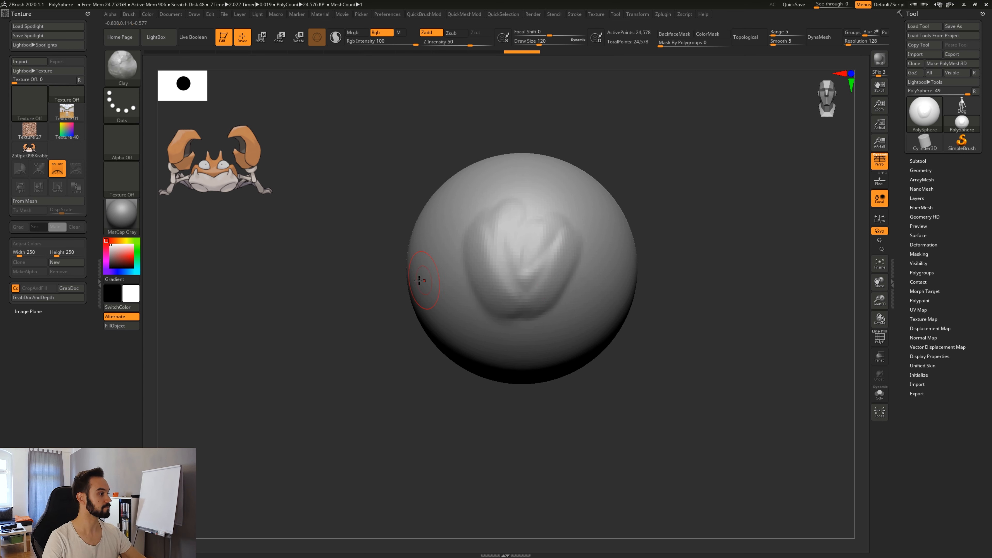
Import 099.png from the SRC folder as a texture and add it to SpotLight as a second reference.
click(20, 61)
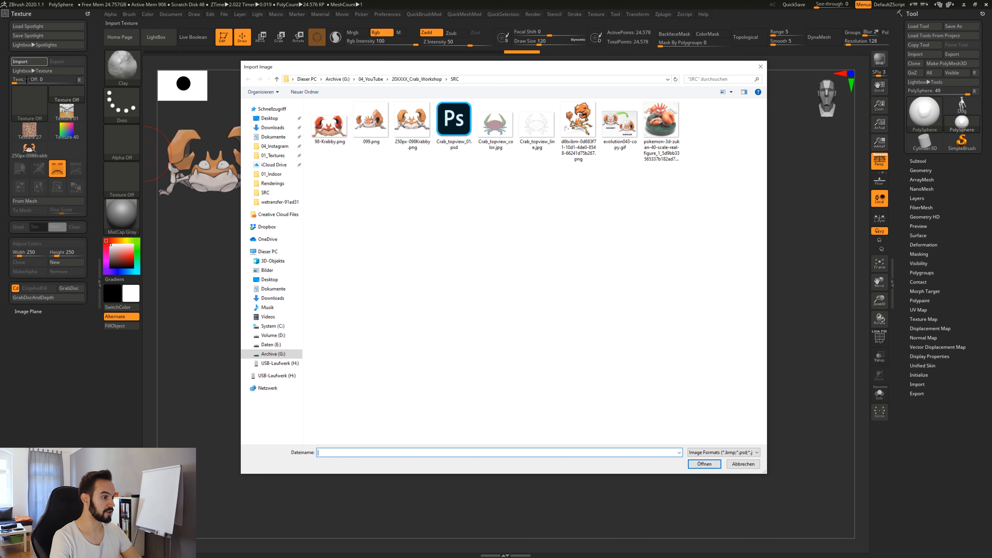
double_click(369, 122)
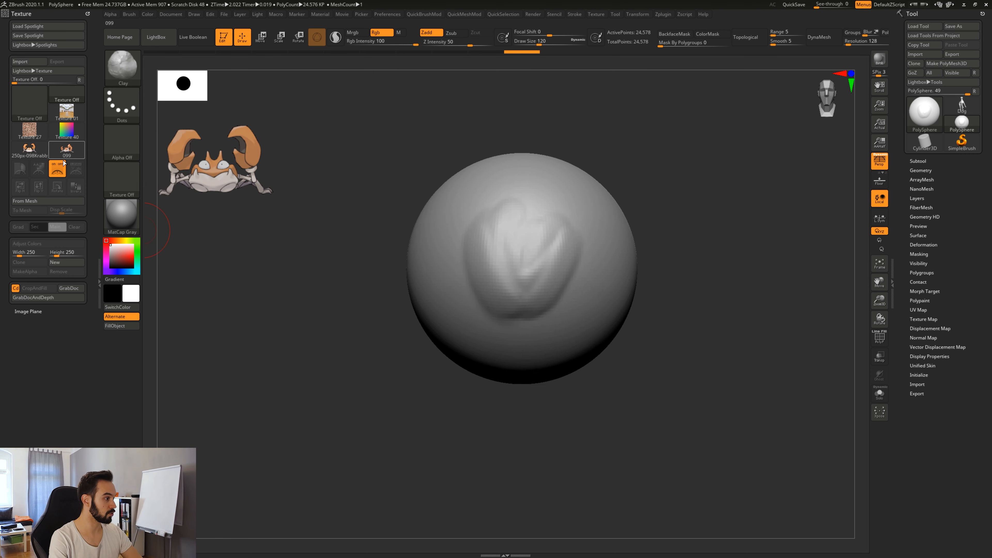
click(68, 151)
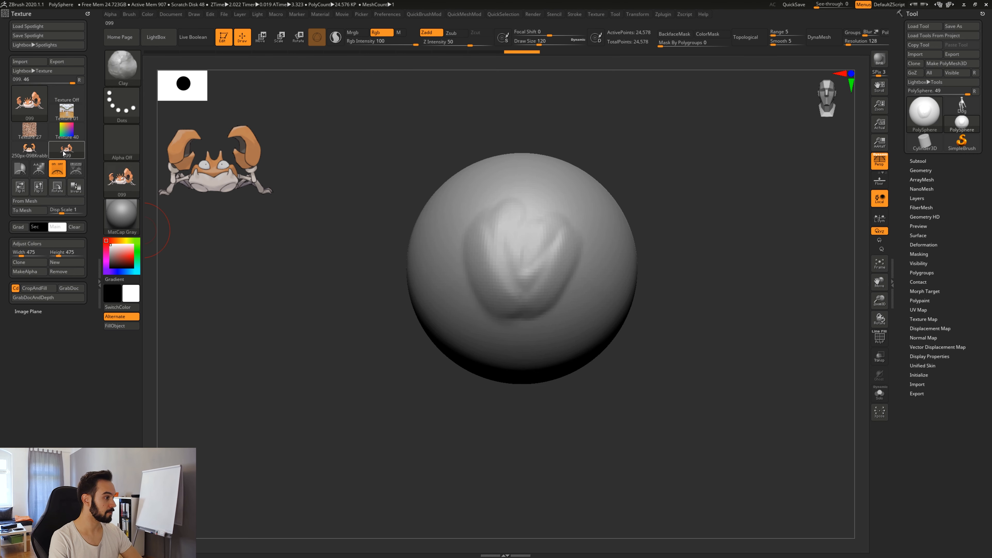
click(77, 173)
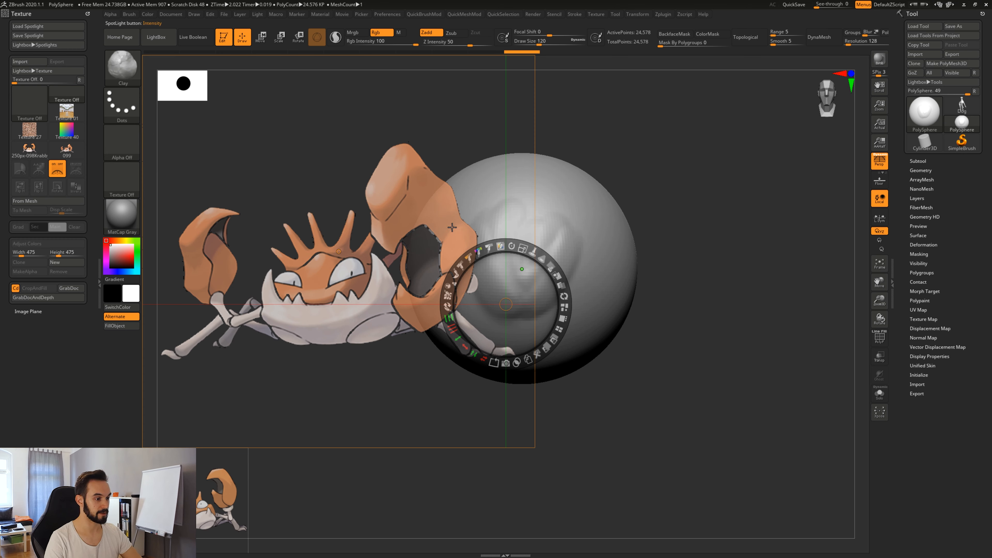
Alternate the SpotLight selection between the two reference images, finishing on the large 099 image.
click(237, 486)
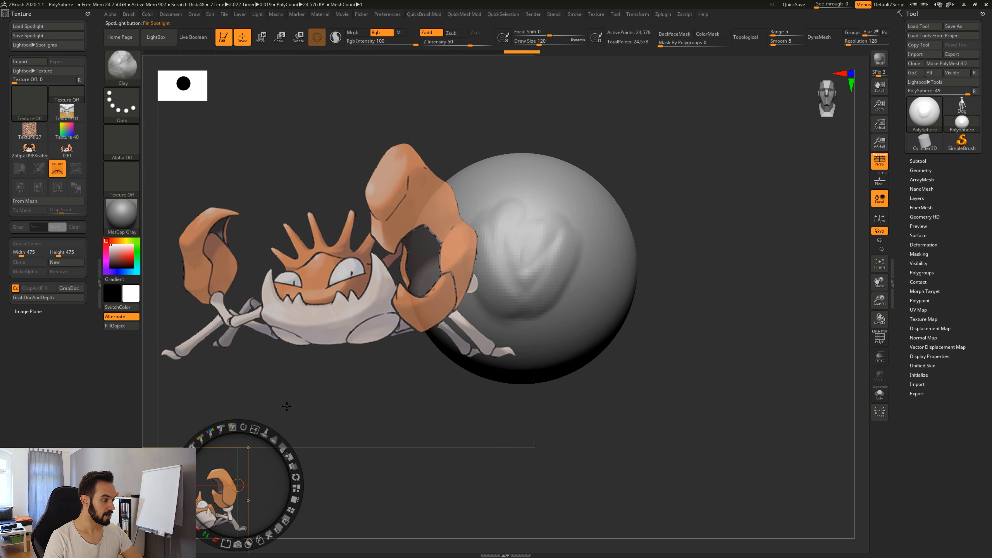
click(350, 312)
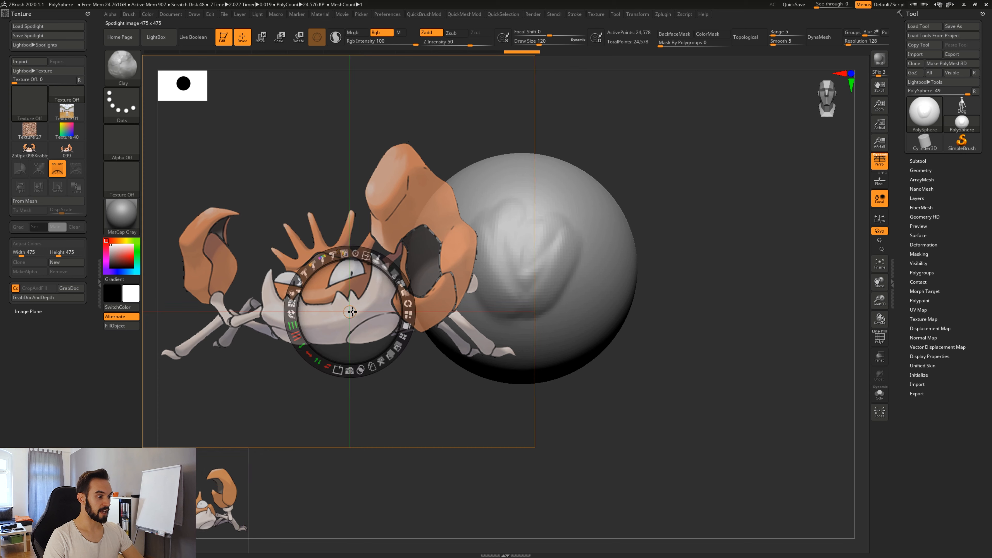
click(221, 487)
click(339, 313)
click(230, 487)
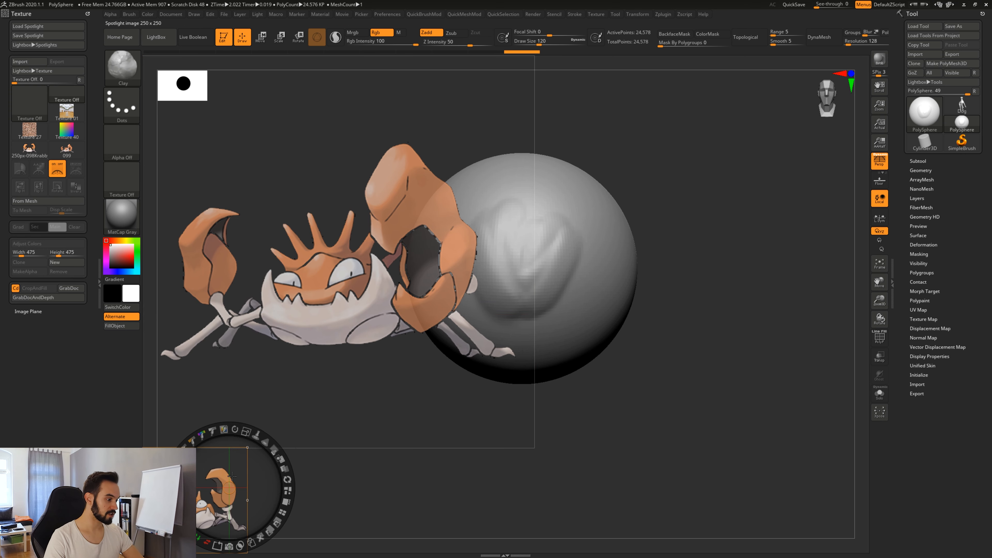
click(332, 315)
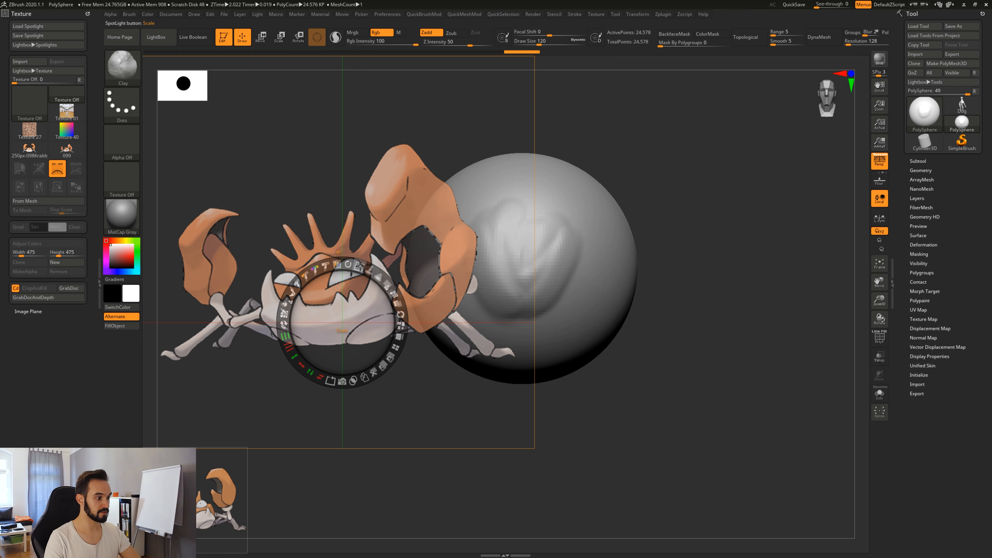
Scale the 099 image down to roughly the Krabby reference's size and move it to the canvas's upper-left area.
drag(359, 265, 296, 277)
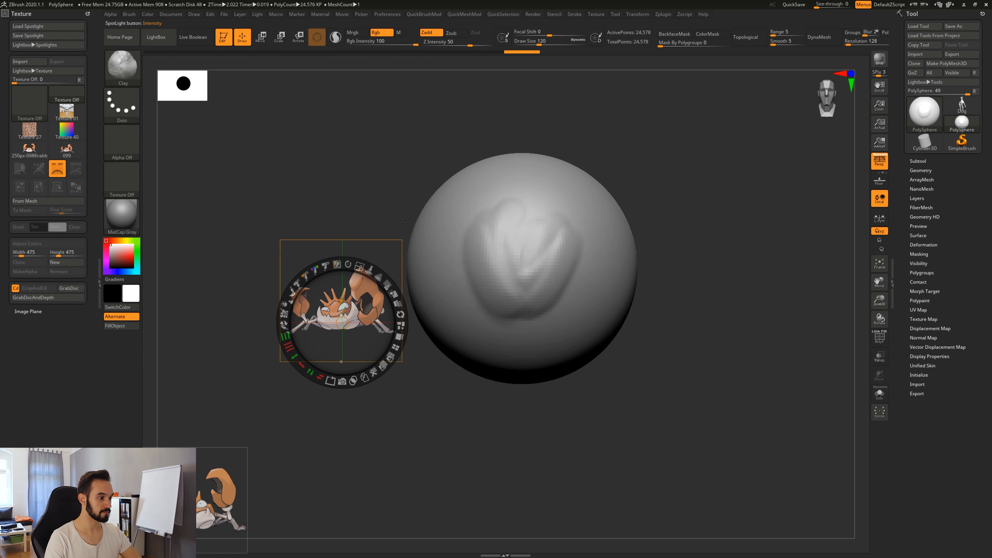
drag(400, 224, 417, 199)
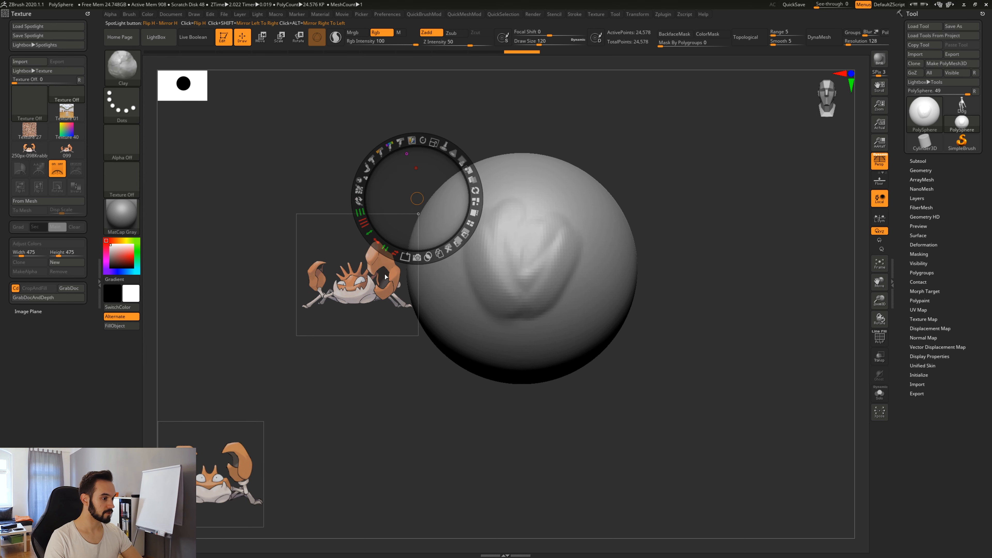
drag(385, 277, 237, 189)
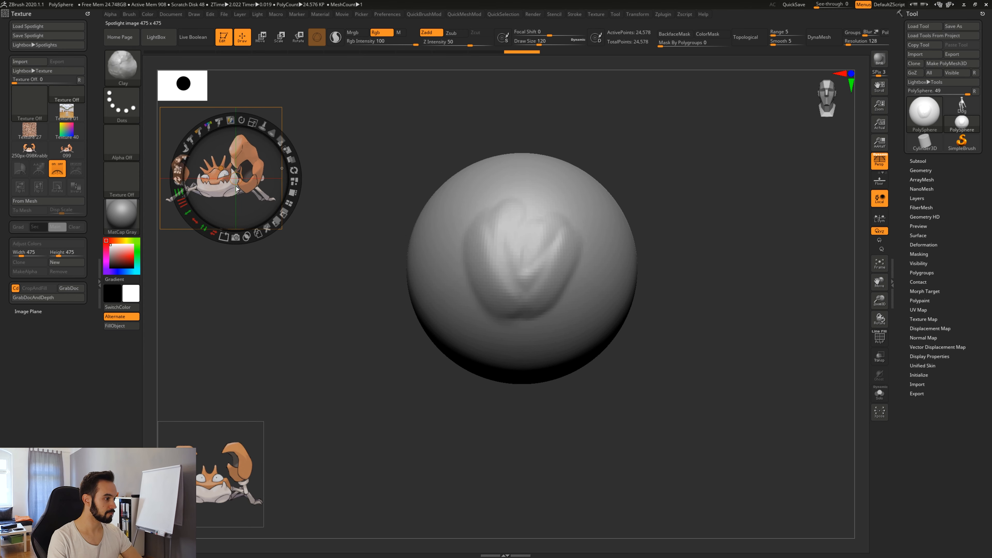
Stack the references beside the sphere with the Krabby image above a slightly reduced 099 image.
click(249, 460)
drag(245, 476, 248, 290)
click(246, 173)
drag(263, 117, 248, 117)
drag(246, 162, 239, 389)
drag(251, 343, 261, 346)
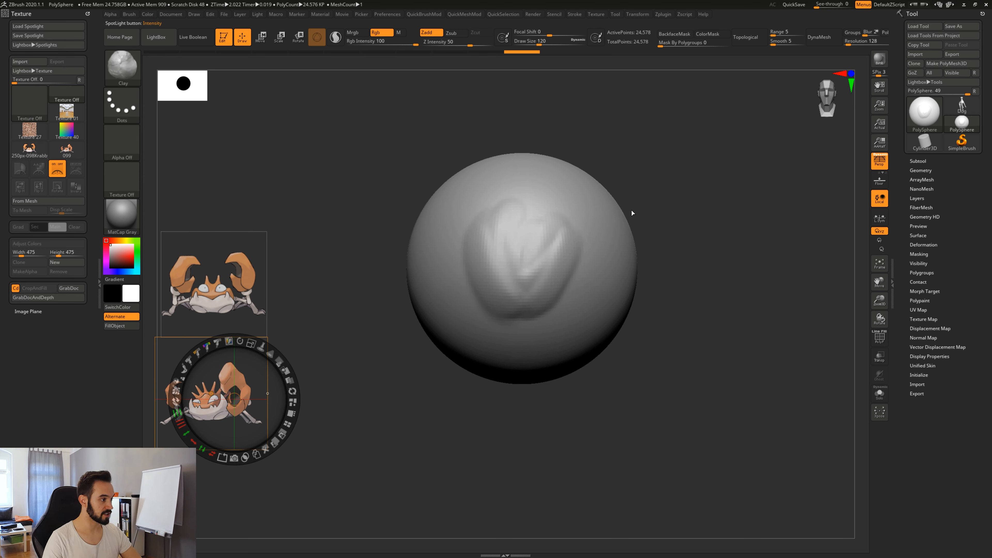
Leave SpotLight editing and sculpt Clay strokes on the sphere, toggling the dial on and off once more.
key(z)
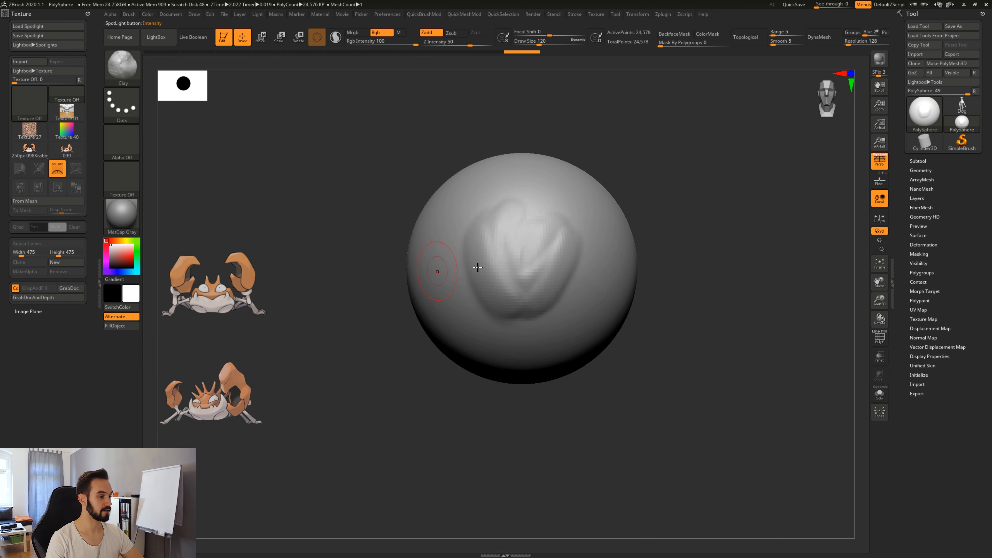
drag(488, 240, 503, 297)
mouse_move(480, 256)
mouse_down()
mouse_move(490, 311)
mouse_move(504, 320)
mouse_up()
key(z)
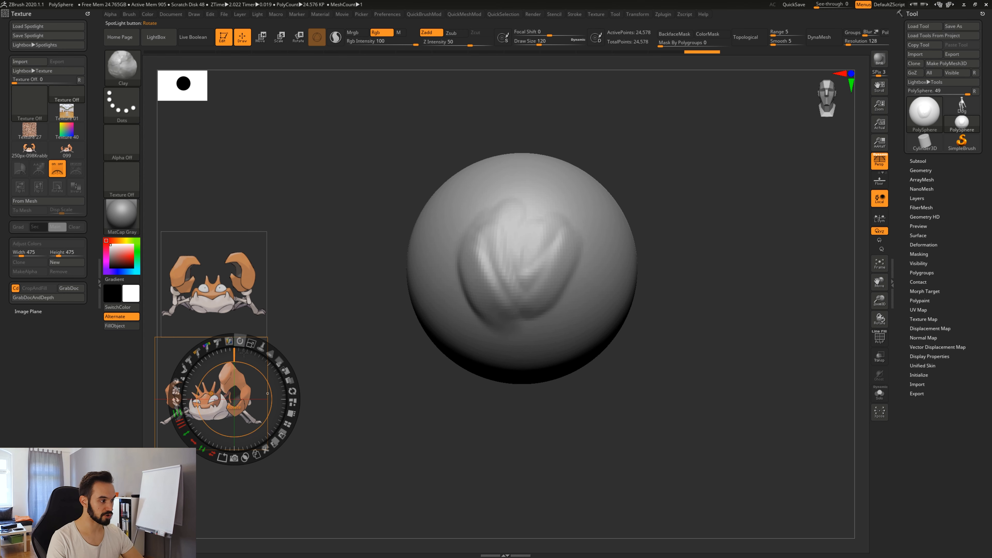
key(z)
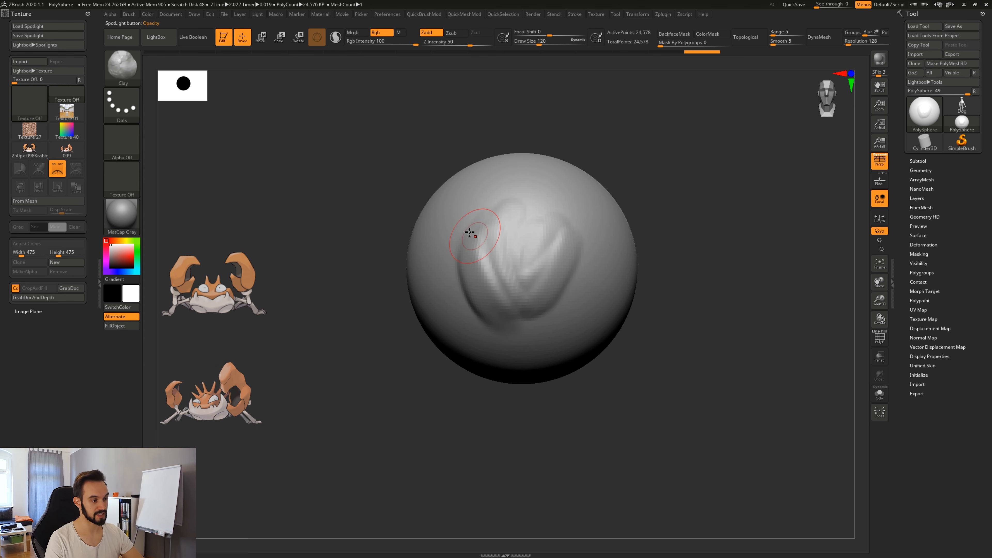
Build up more overlapping Clay strokes across the front of the sphere.
drag(460, 232, 484, 318)
drag(473, 192, 478, 317)
mouse_move(479, 221)
mouse_down()
mouse_move(578, 235)
mouse_move(489, 297)
mouse_move(571, 316)
mouse_move(469, 243)
mouse_move(523, 311)
mouse_up()
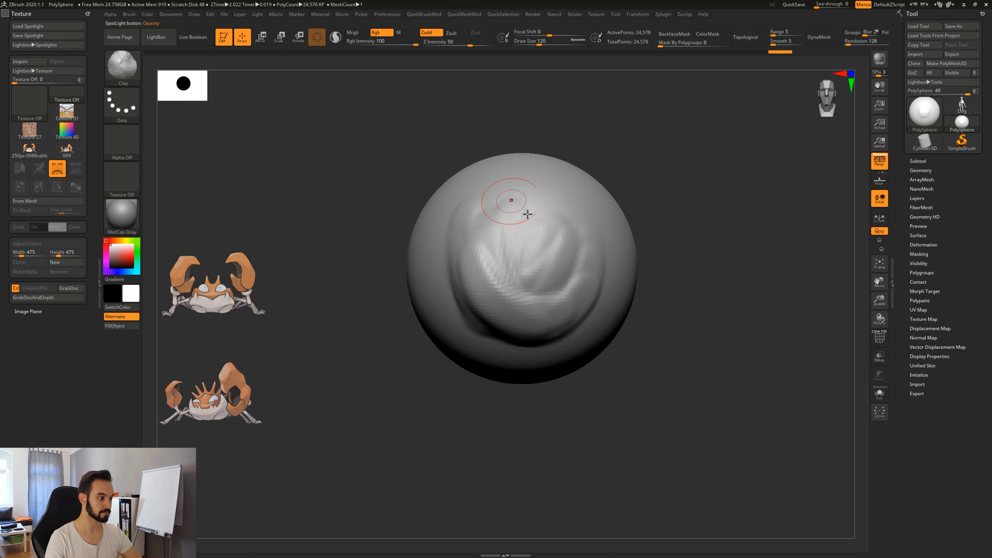
mouse_move(507, 254)
mouse_down()
mouse_move(510, 288)
mouse_move(527, 297)
mouse_move(512, 305)
mouse_up()
Hide and restore both SpotLight references, and switch to Move mode and back to Draw mode.
key(shift+z)
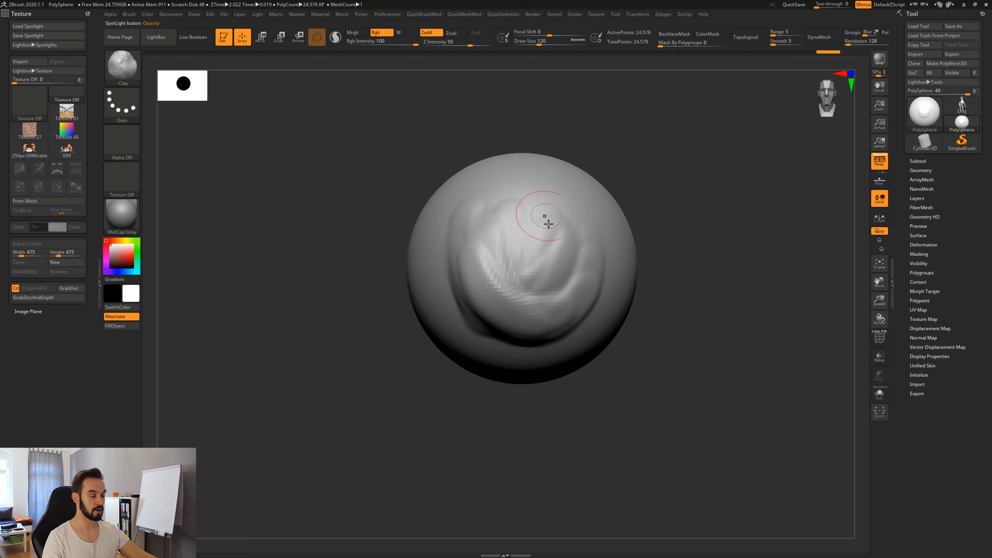
key(shift)
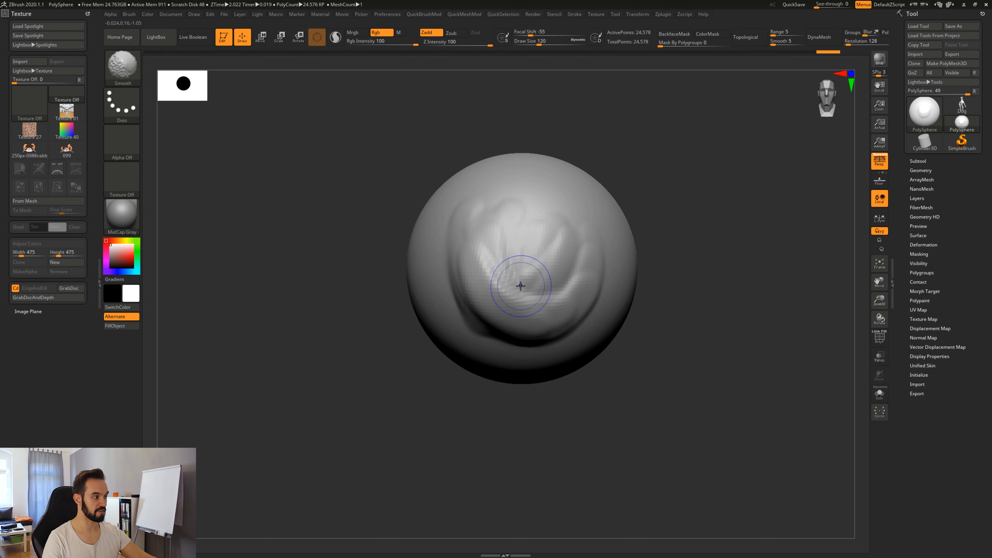
key(shift+z)
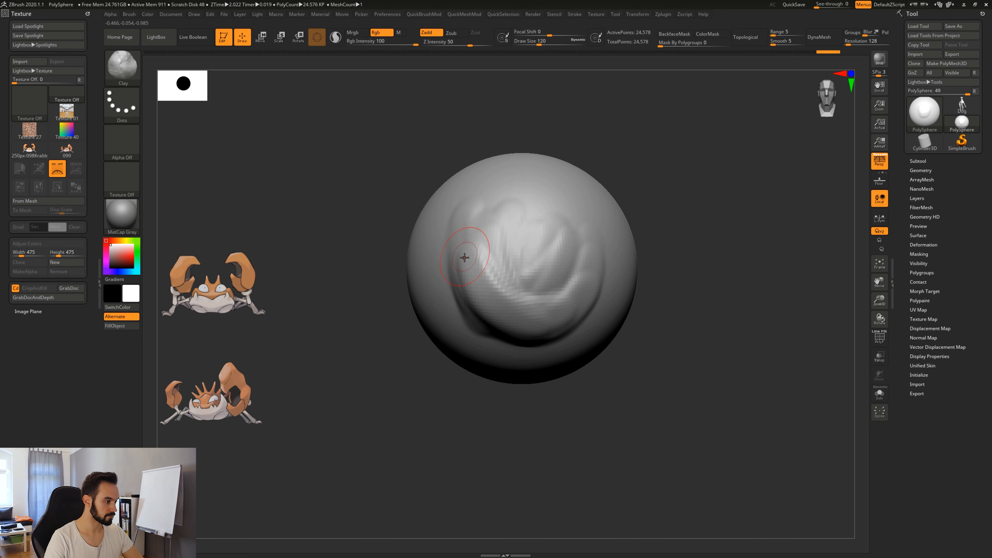
key(w)
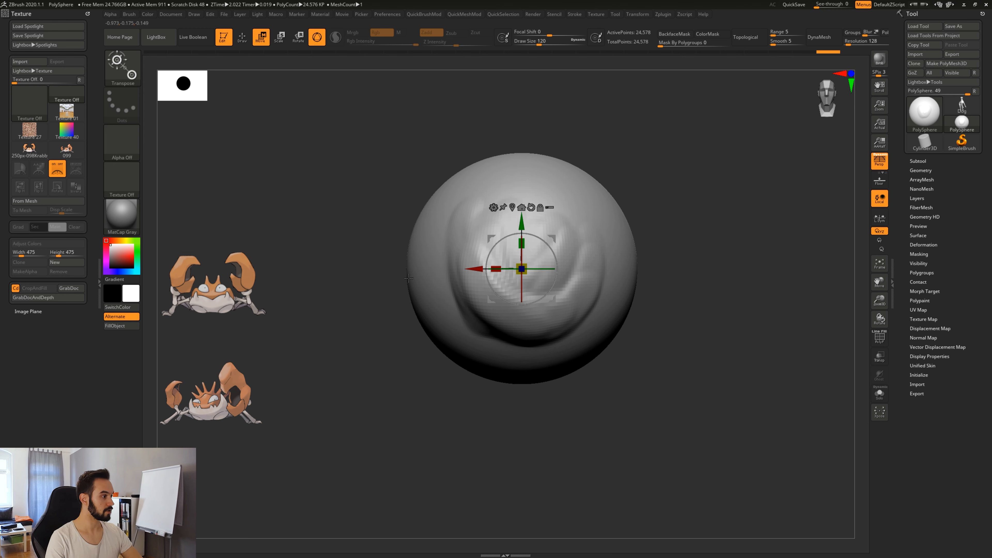
key(q)
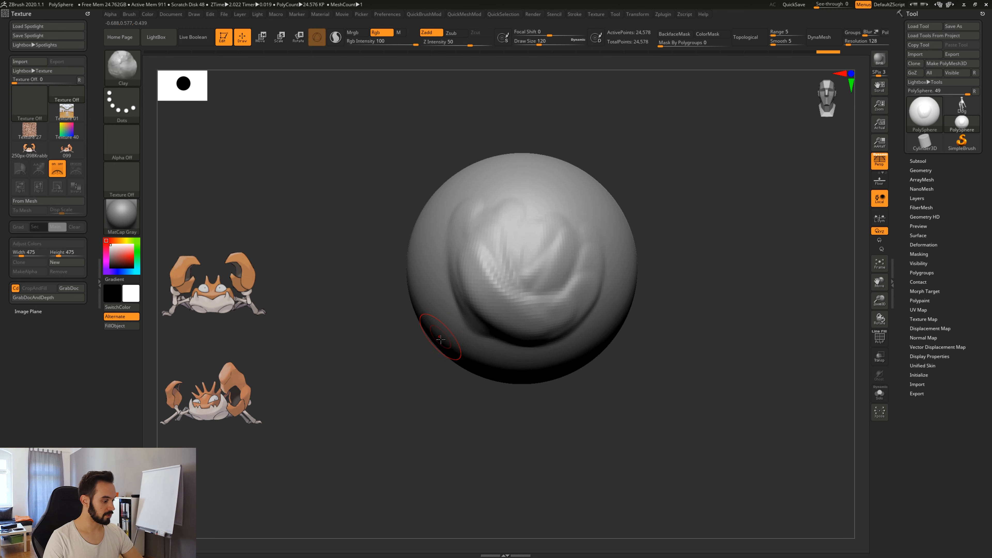
Reactivate SpotLight editing and nudge the 099 reference slightly down and away from the Krabby image.
key(z)
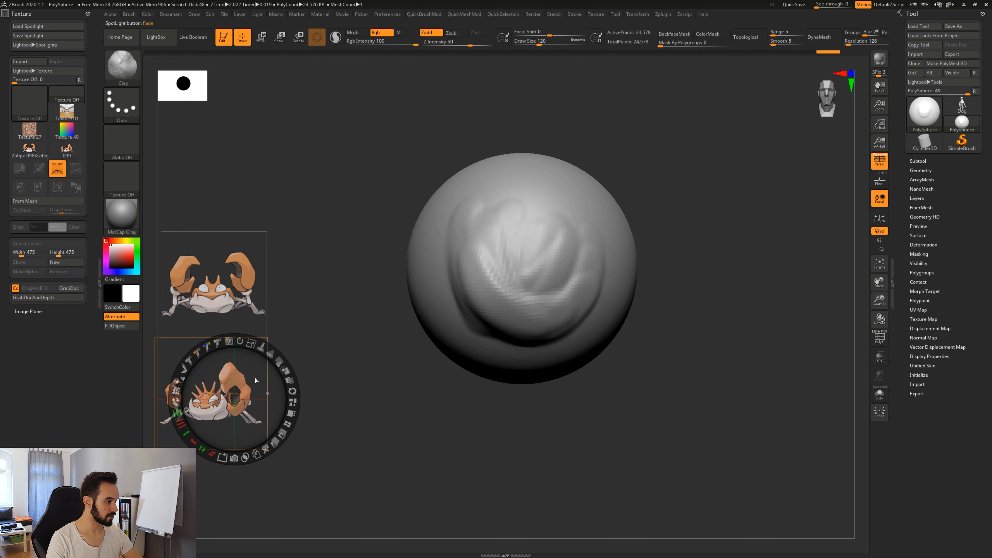
drag(247, 382, 251, 393)
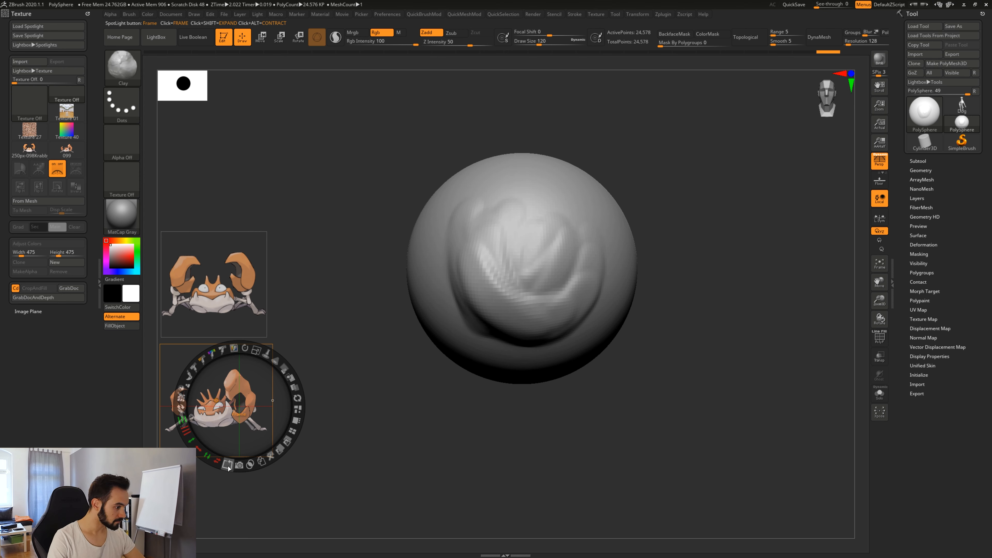
Nudge the 099 crab reference below the Krabby image and delete it from SpotLight.
drag(234, 389, 231, 384)
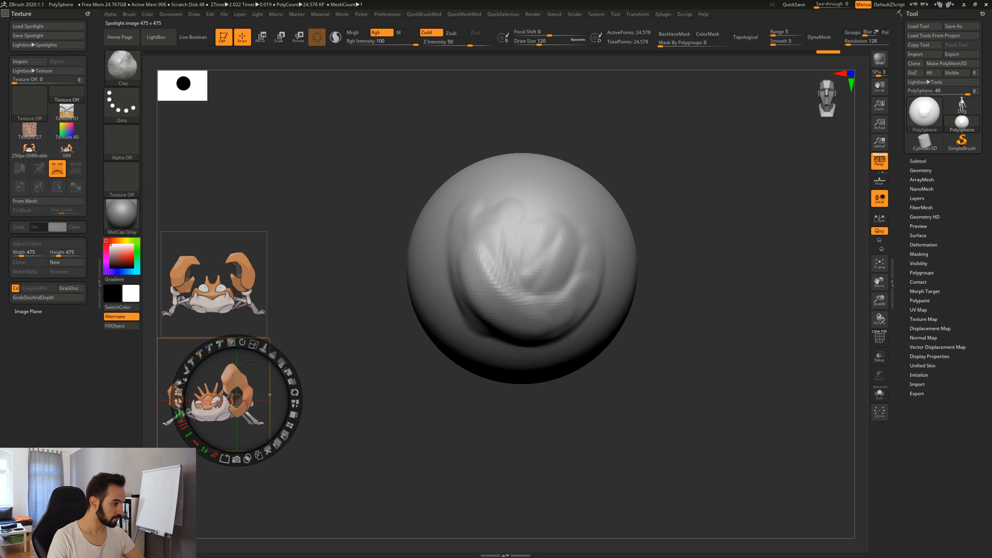
drag(253, 343, 198, 282)
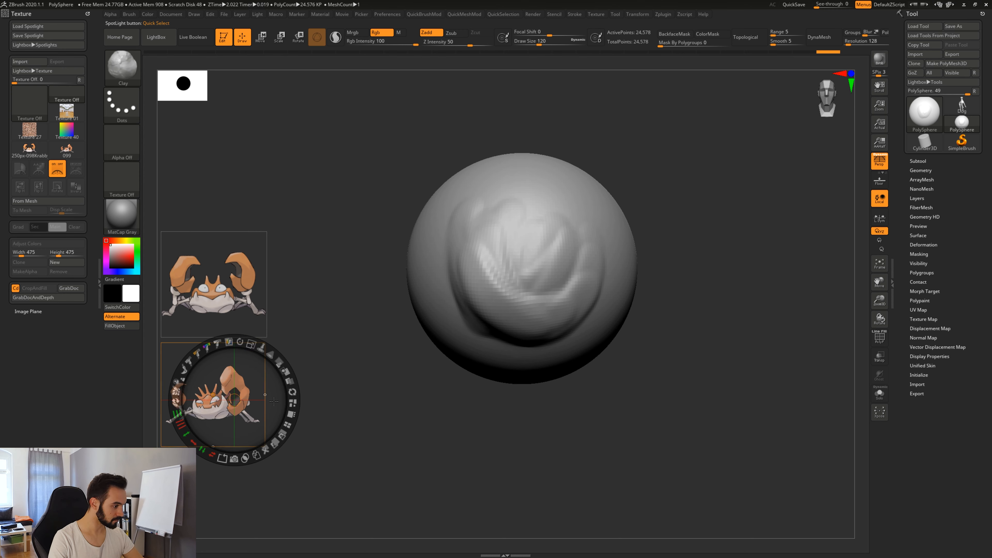
drag(274, 402, 277, 397)
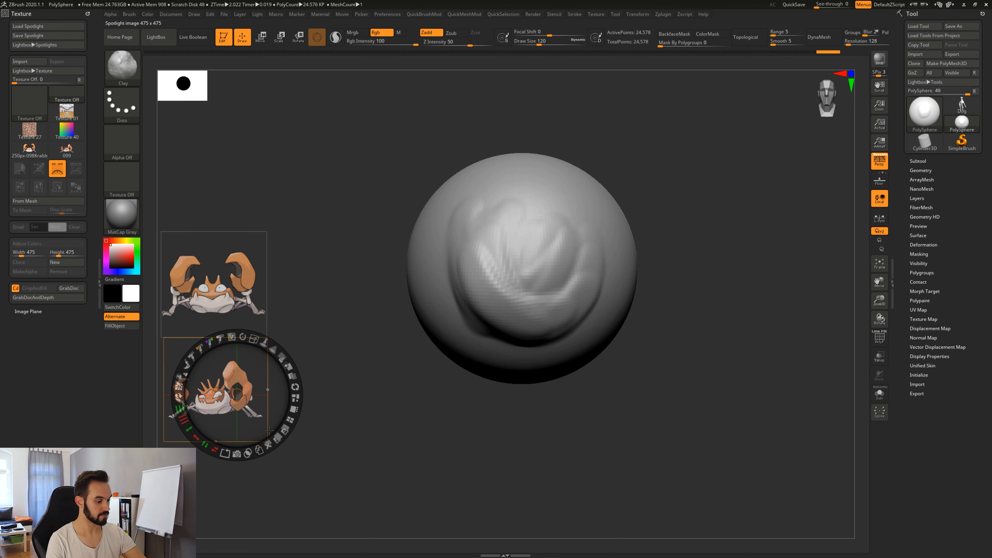
click(269, 448)
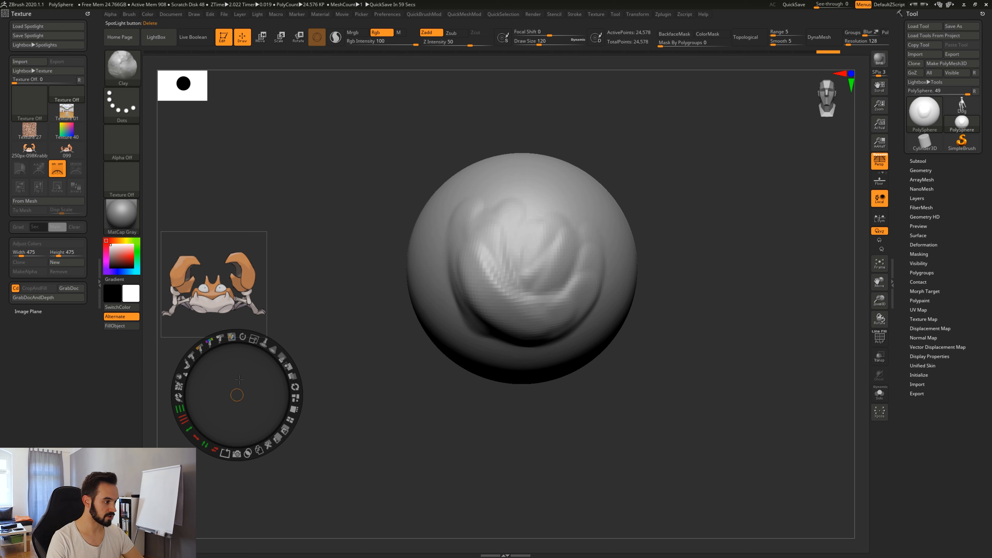
Move the remaining Krabby reference up to the canvas's upper-left corner and leave SpotLight editing.
click(222, 282)
drag(223, 282, 238, 180)
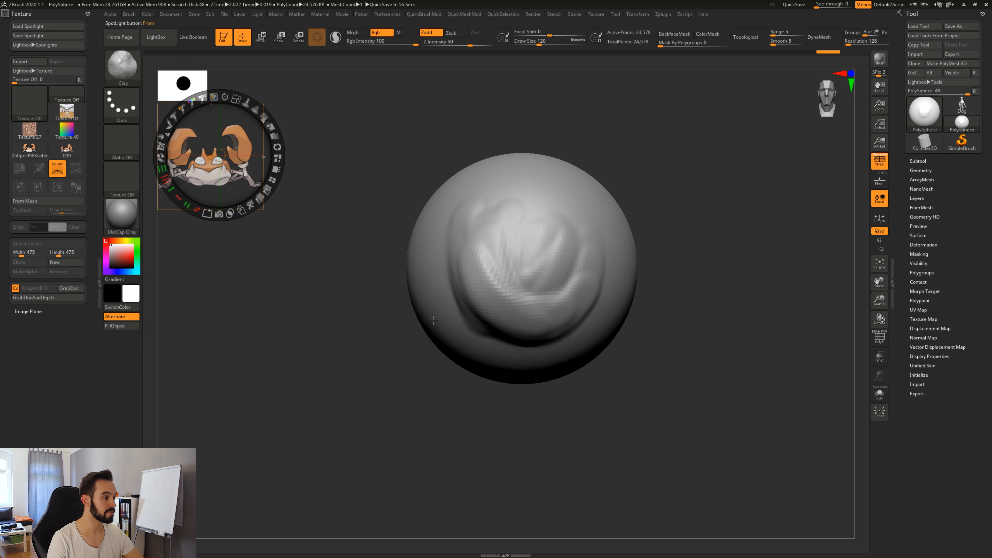
key(z)
drag(644, 390, 629, 414)
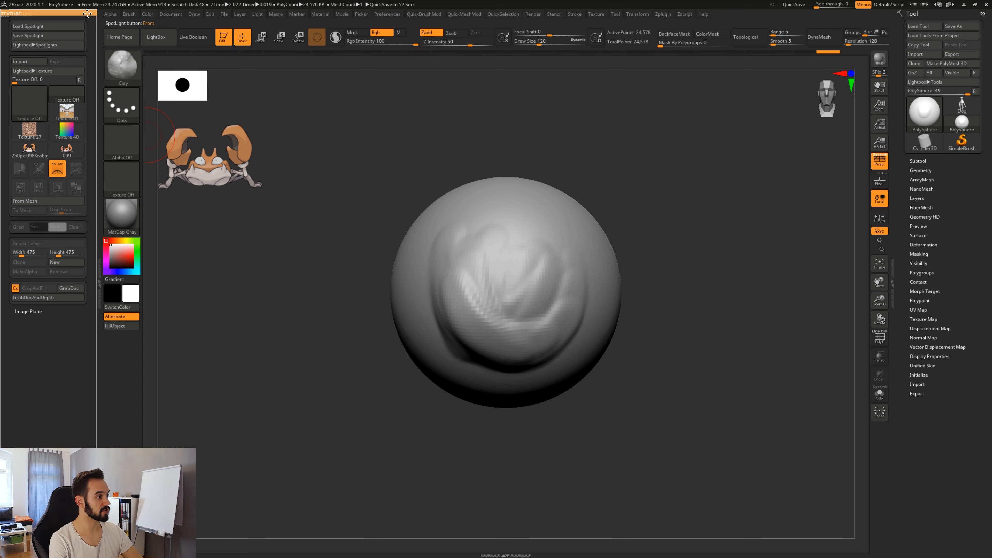
Remove the docked Texture palette and collapse the left tray, expanding and collapsing it once more.
click(87, 14)
click(98, 284)
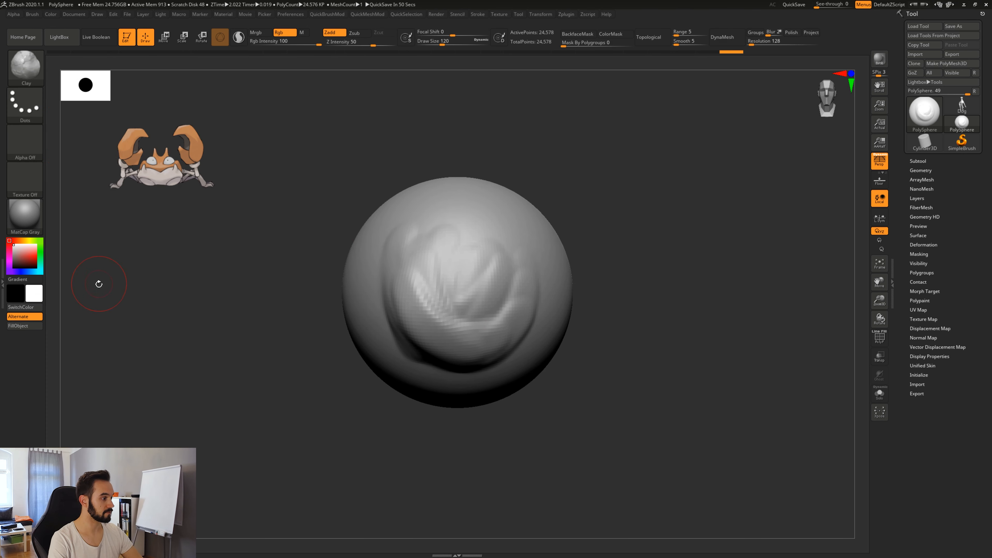
alt+drag(625, 333, 600, 383)
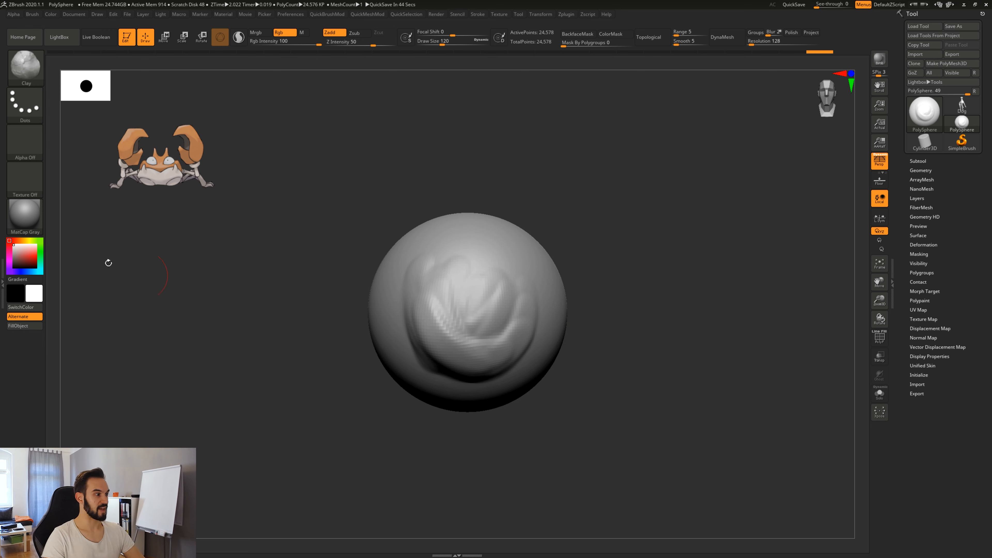
click(3, 313)
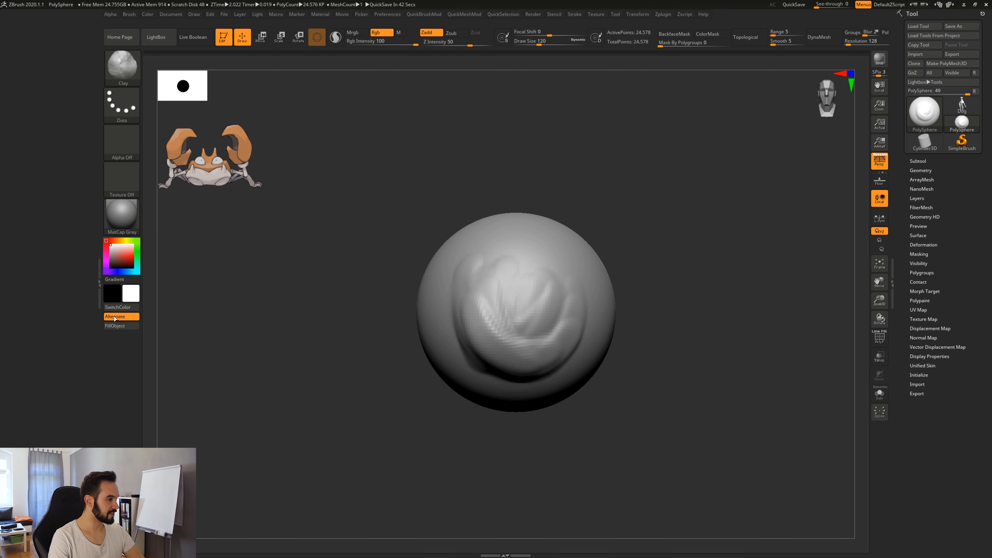
click(100, 283)
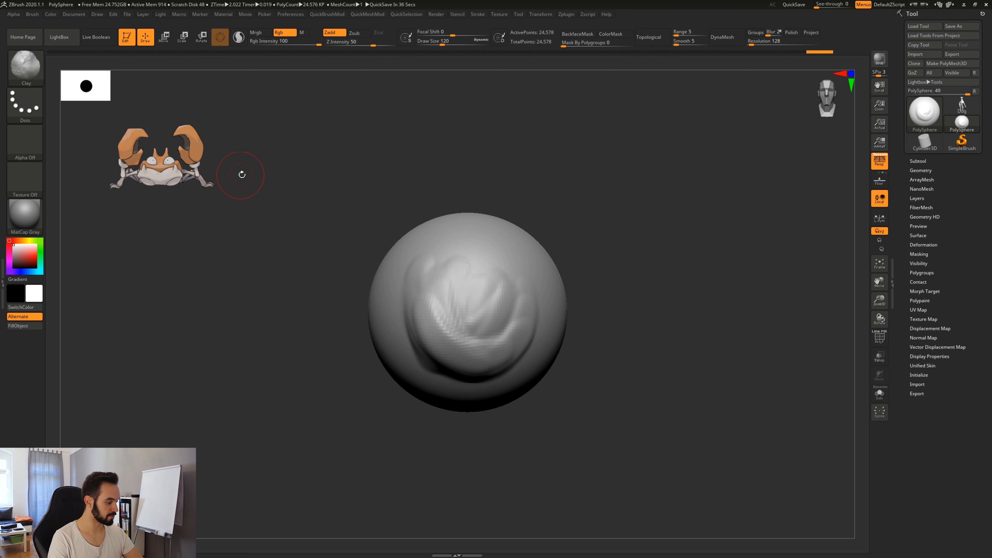
Reactivate SpotLight editing, shift the Krabby reference against the canvas's left edge, and toggle the dial until editing is off.
key(z)
drag(196, 163, 149, 162)
key(z)
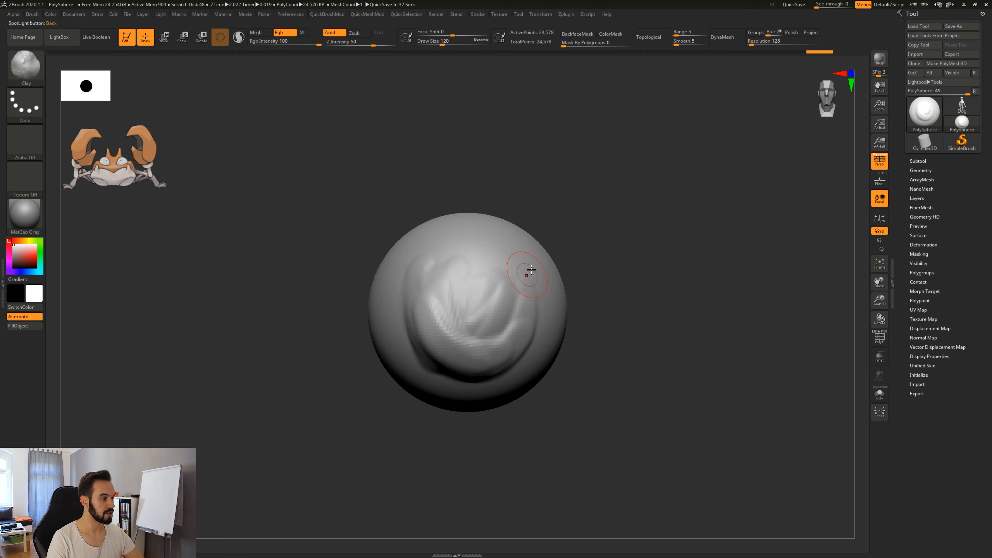
key(z)
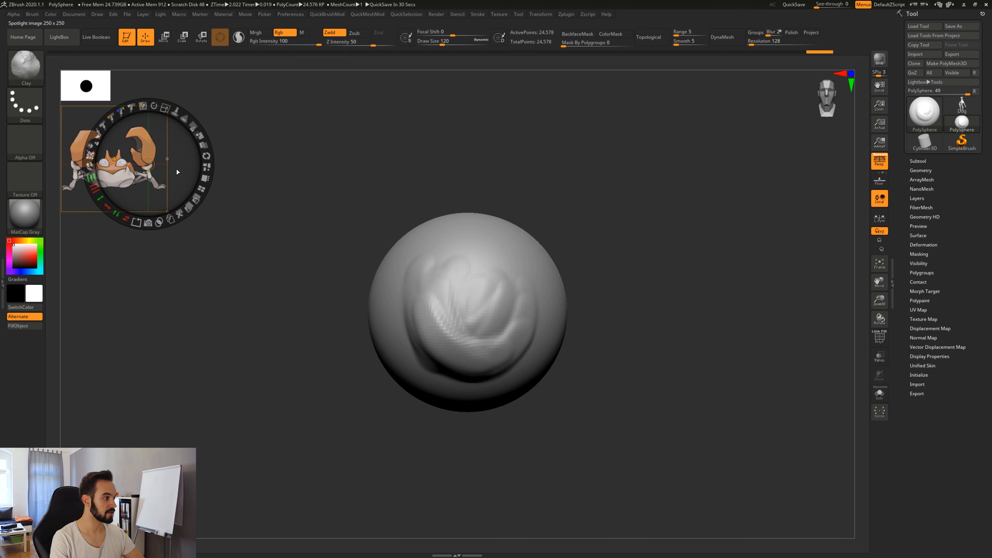
key(z)
Rewind the undo history to its start to remove all practice Clay strokes from the sphere.
mouse_move(606, 387)
alt+mouse_down()
mouse_move(576, 361)
mouse_move(612, 374)
alt+mouse_up()
drag(818, 52, 195, 52)
drag(156, 80, 52, 74)
alt+drag(619, 345, 614, 376)
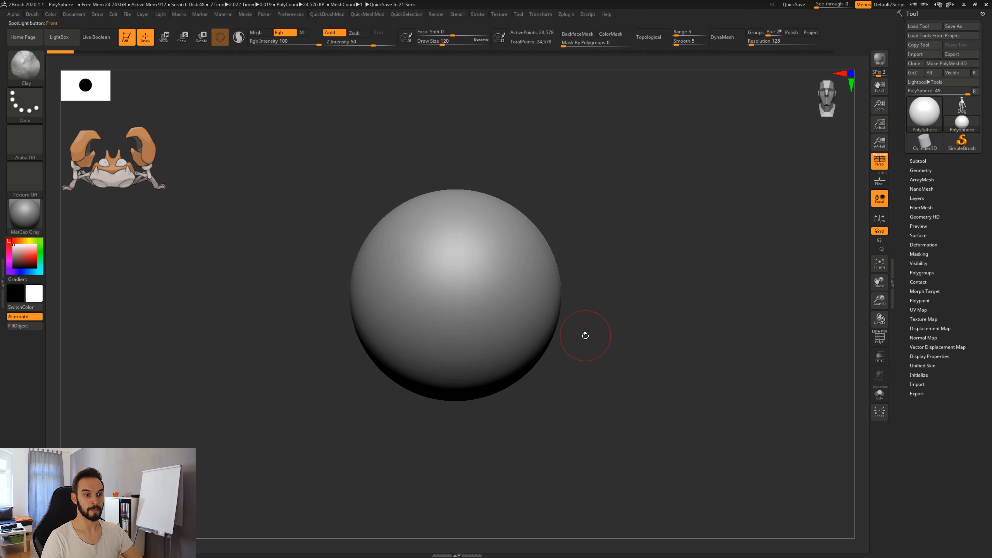
Switch the sculpting brush from Clay to Move.
key(b)
key(m)
key(v)
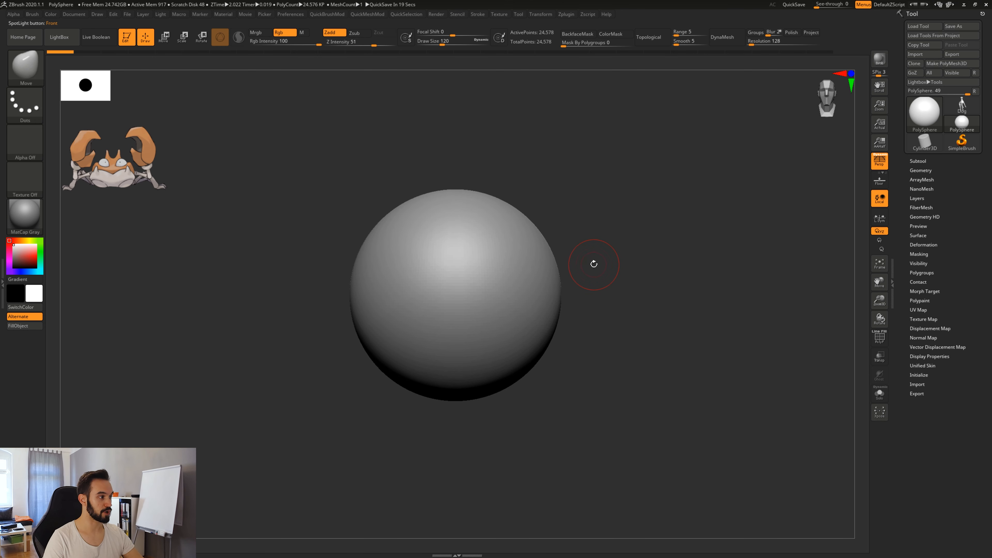